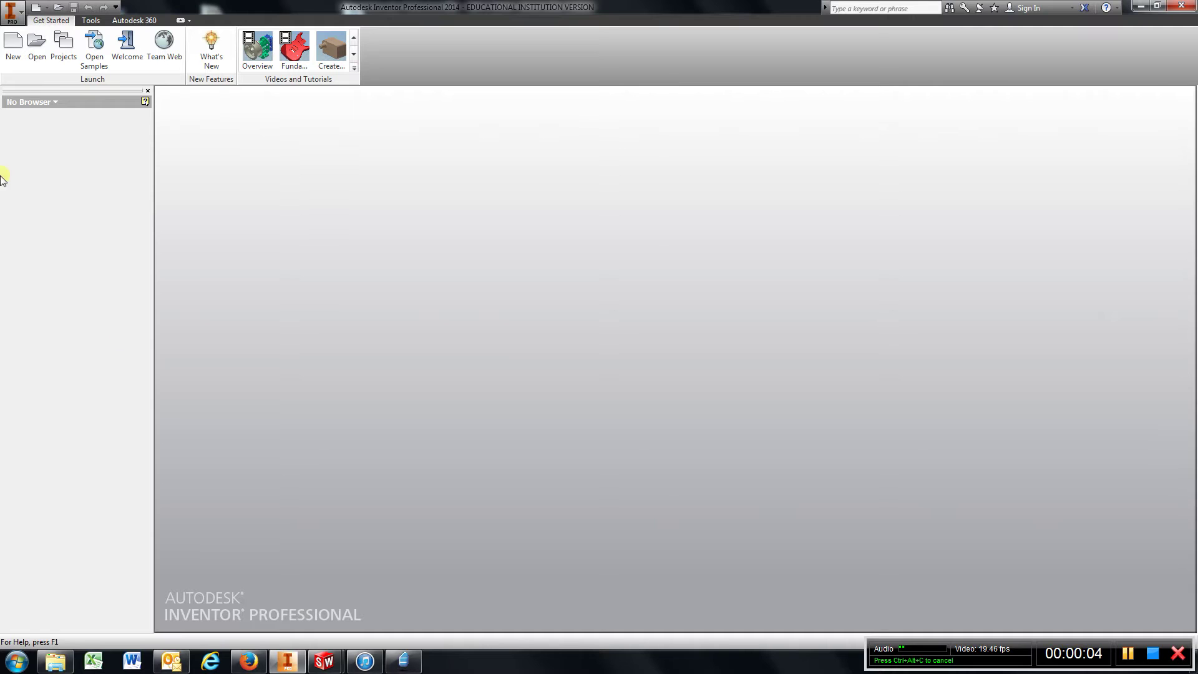
# Create a new part file from the Metric Standard (mm).ipt template
pyautogui.click(13, 45)
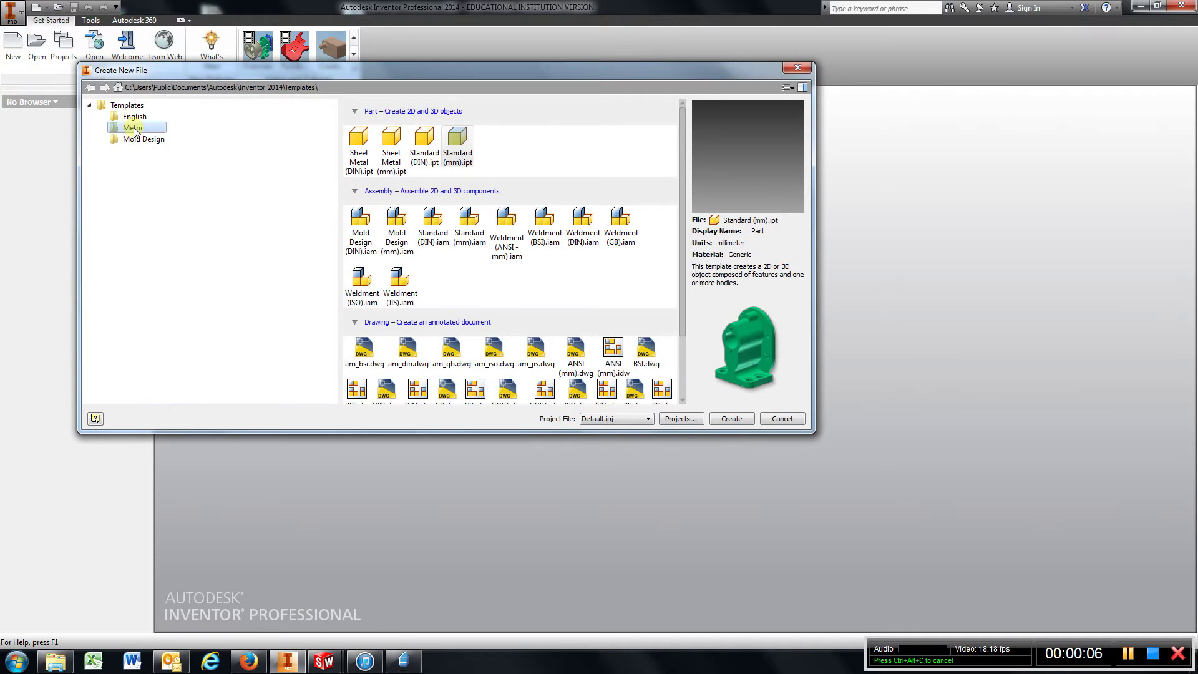
pyautogui.click(457, 143)
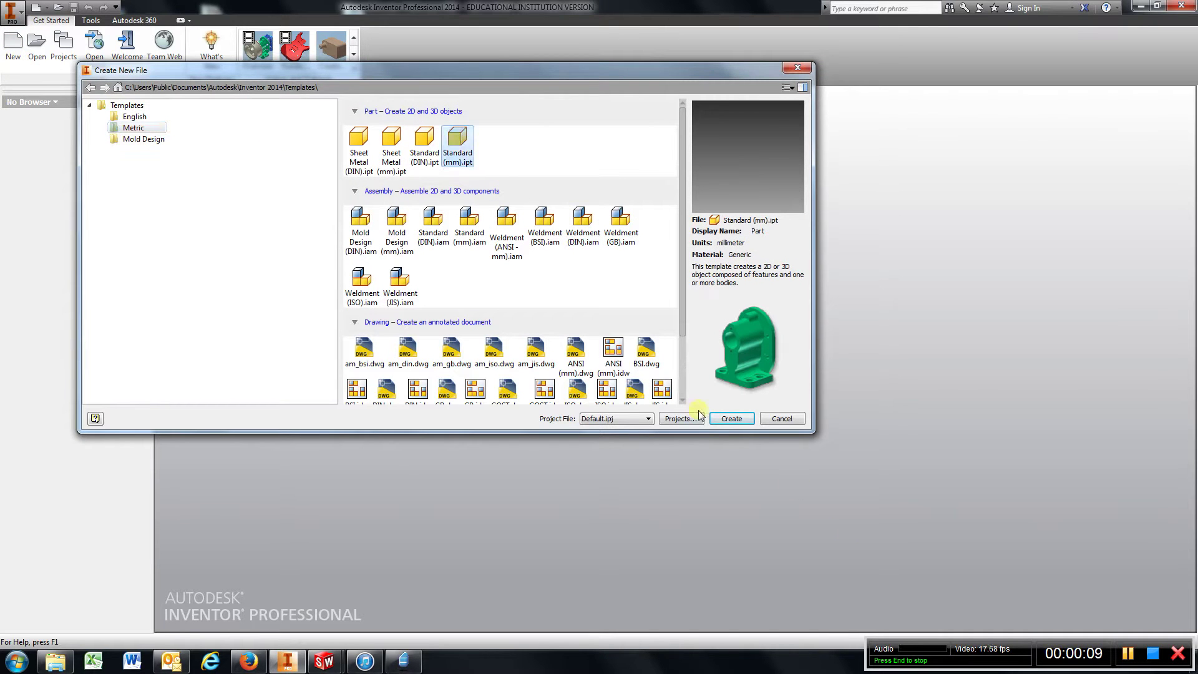
pyautogui.click(731, 419)
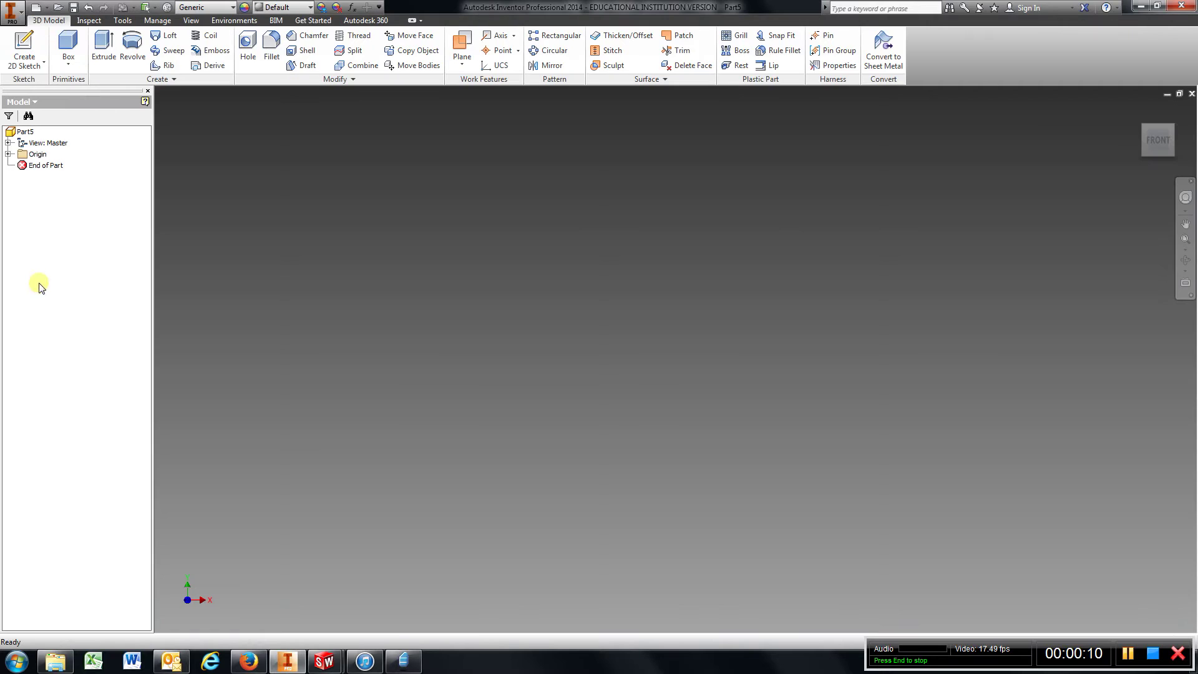
# Start a sketch on the front XY plane and draw an 80 mm circle at the origin
pyautogui.click(8, 154)
pyautogui.click(24, 45)
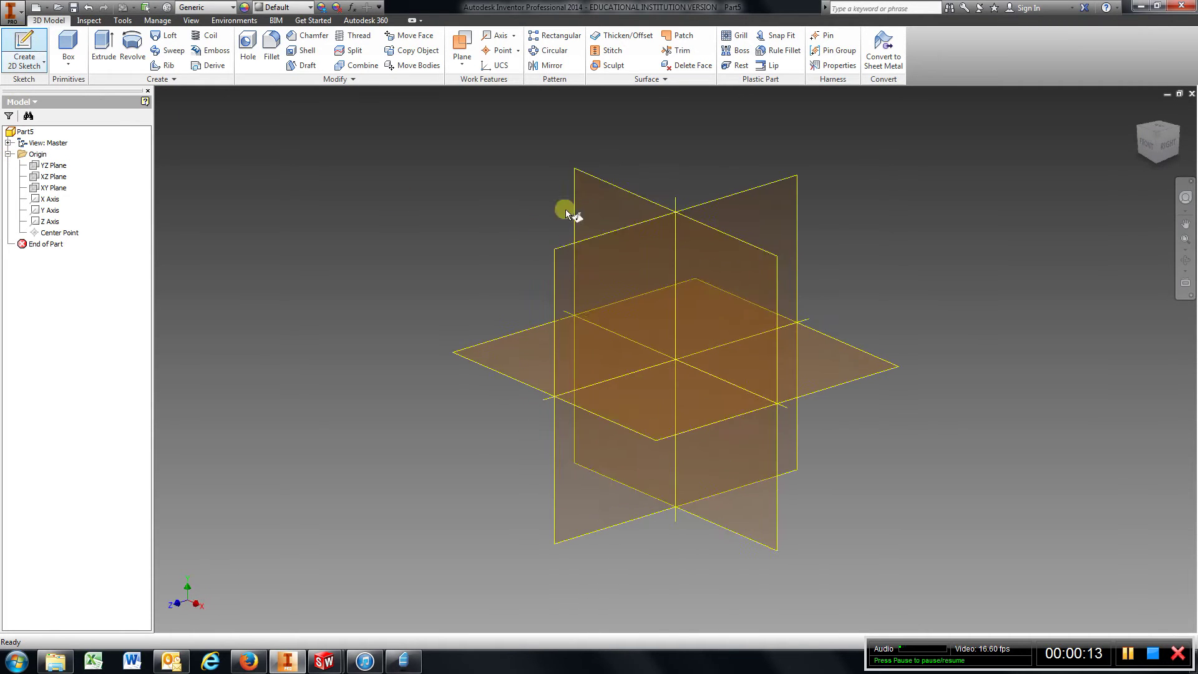
pyautogui.click(604, 192)
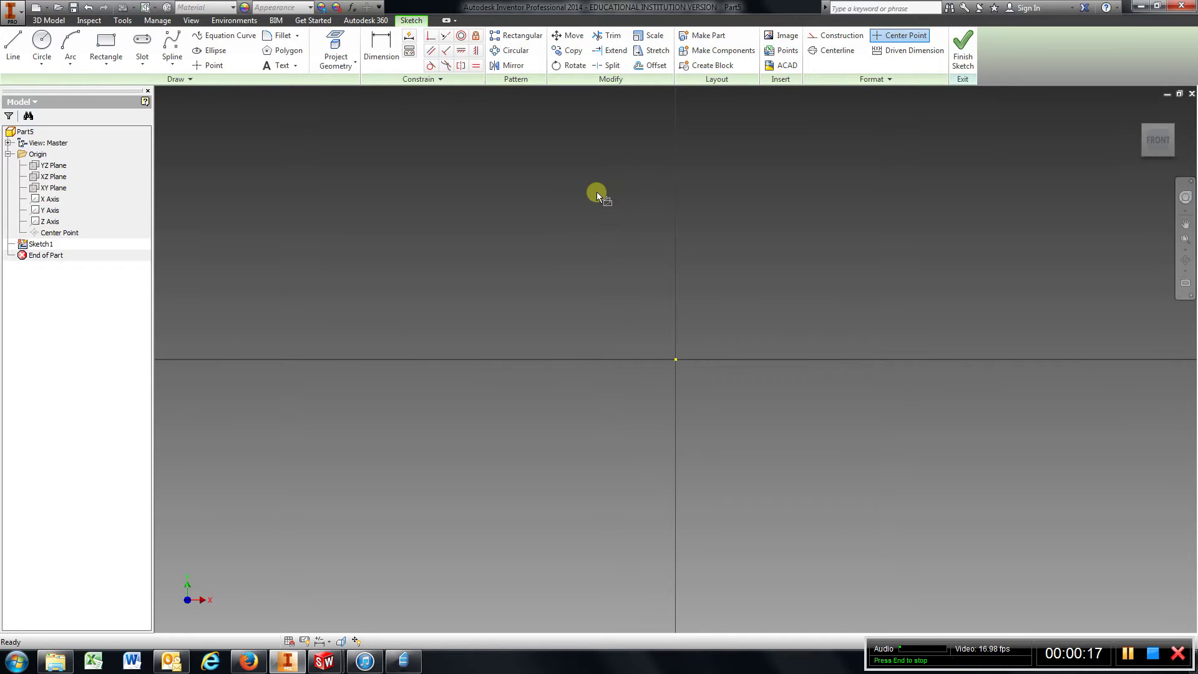
pyautogui.click(42, 44)
pyautogui.click(679, 360)
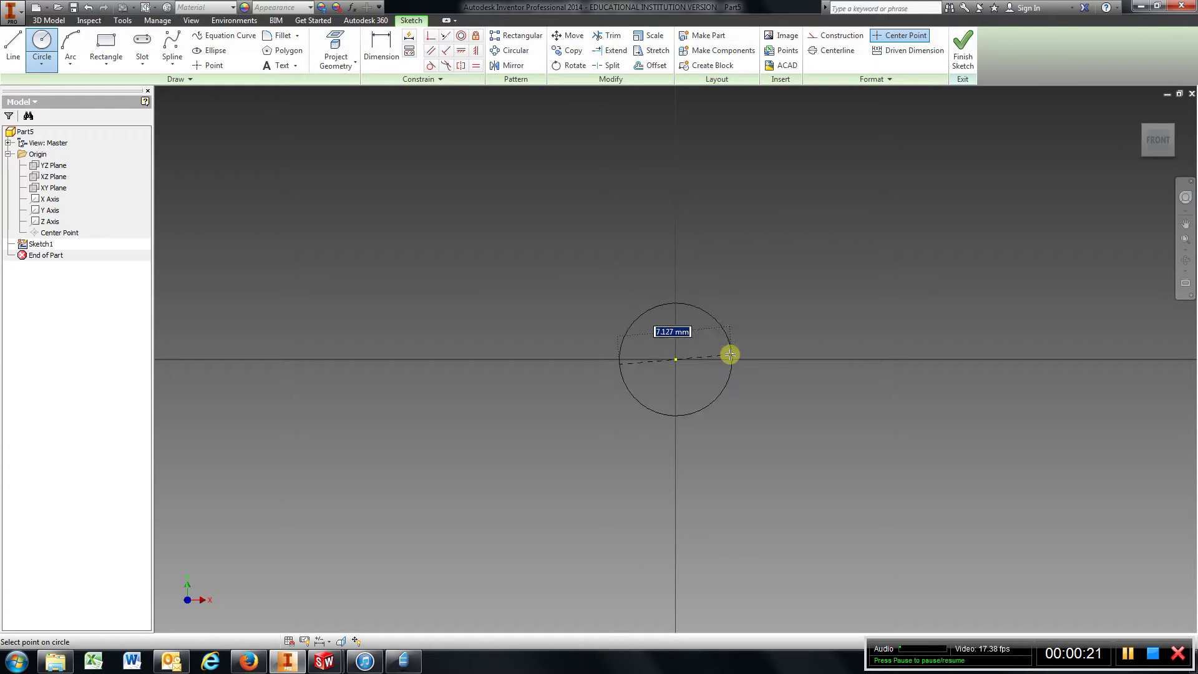
pyautogui.write('8')
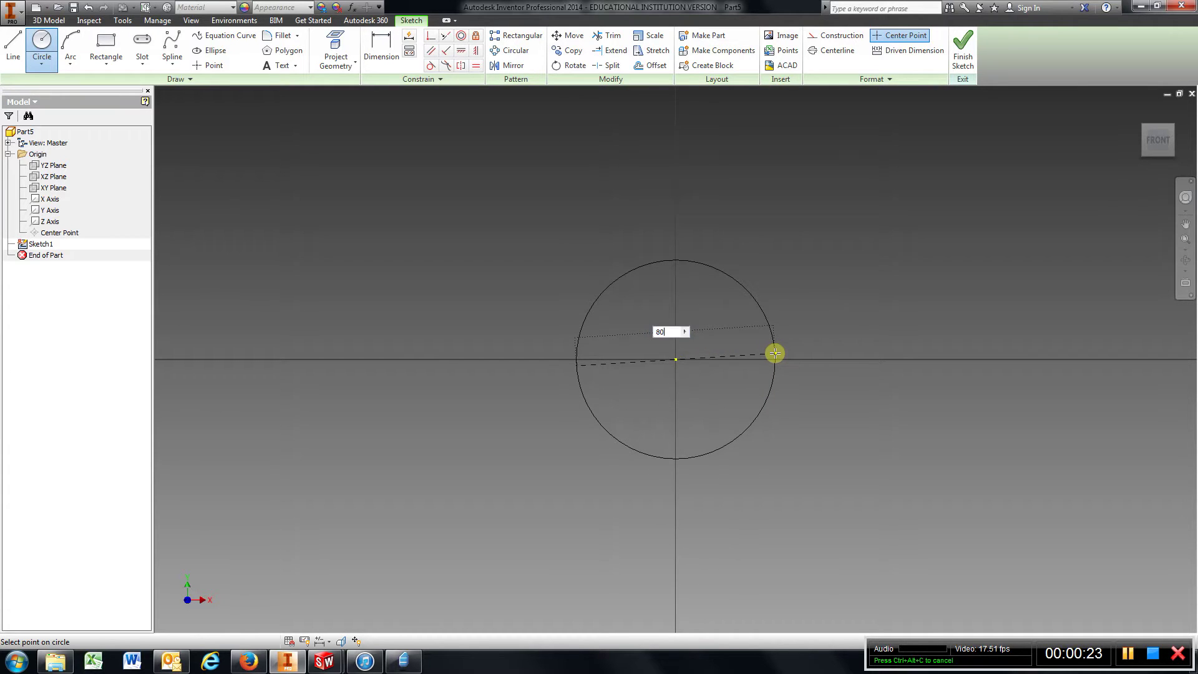
pyautogui.write('0')
pyautogui.press('Return')
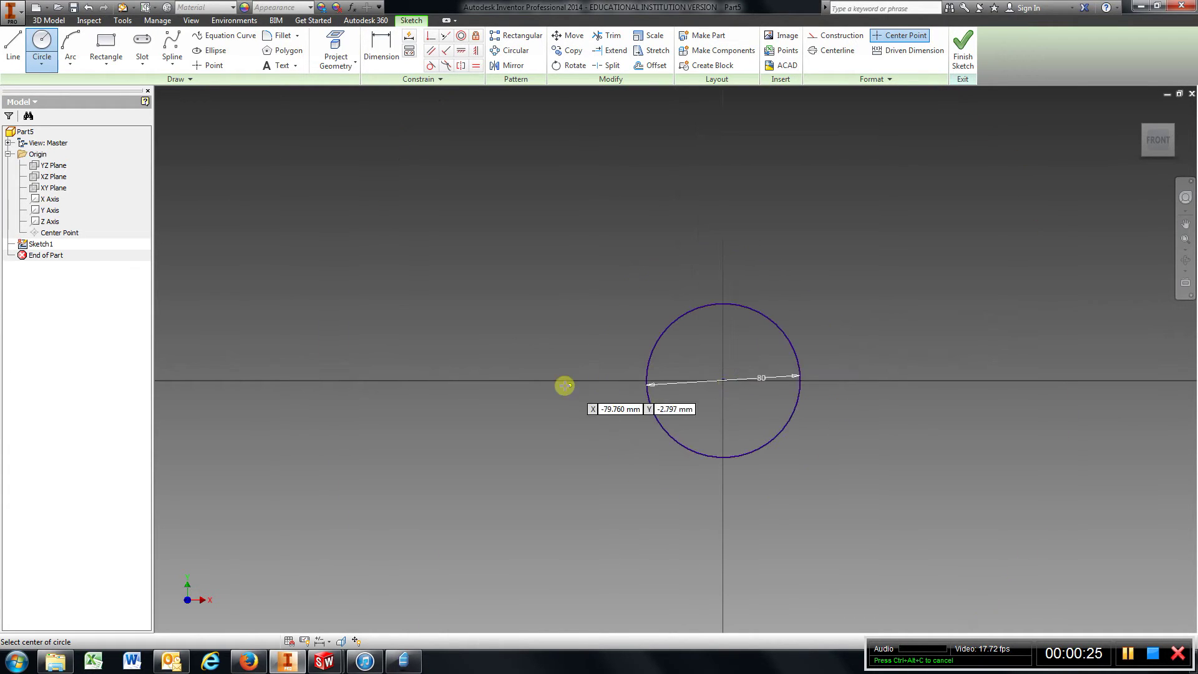
# Draw 44 mm circles left and right of it on the horizontal axis
pyautogui.click(516, 380)
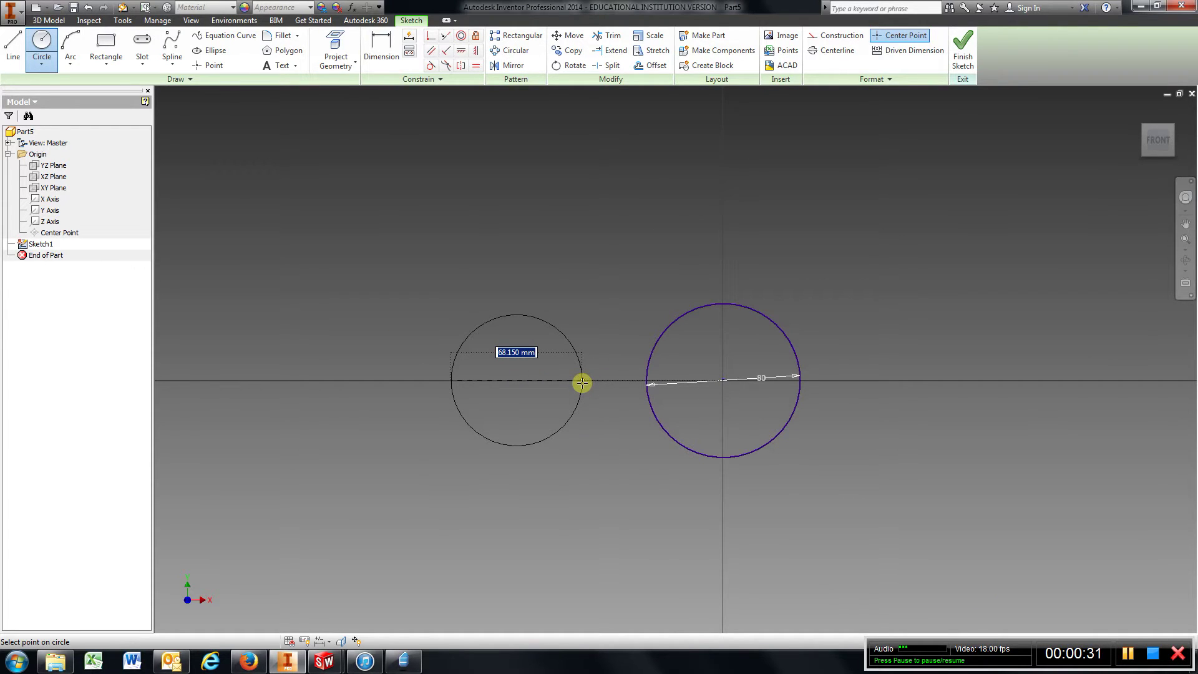
pyautogui.write('44')
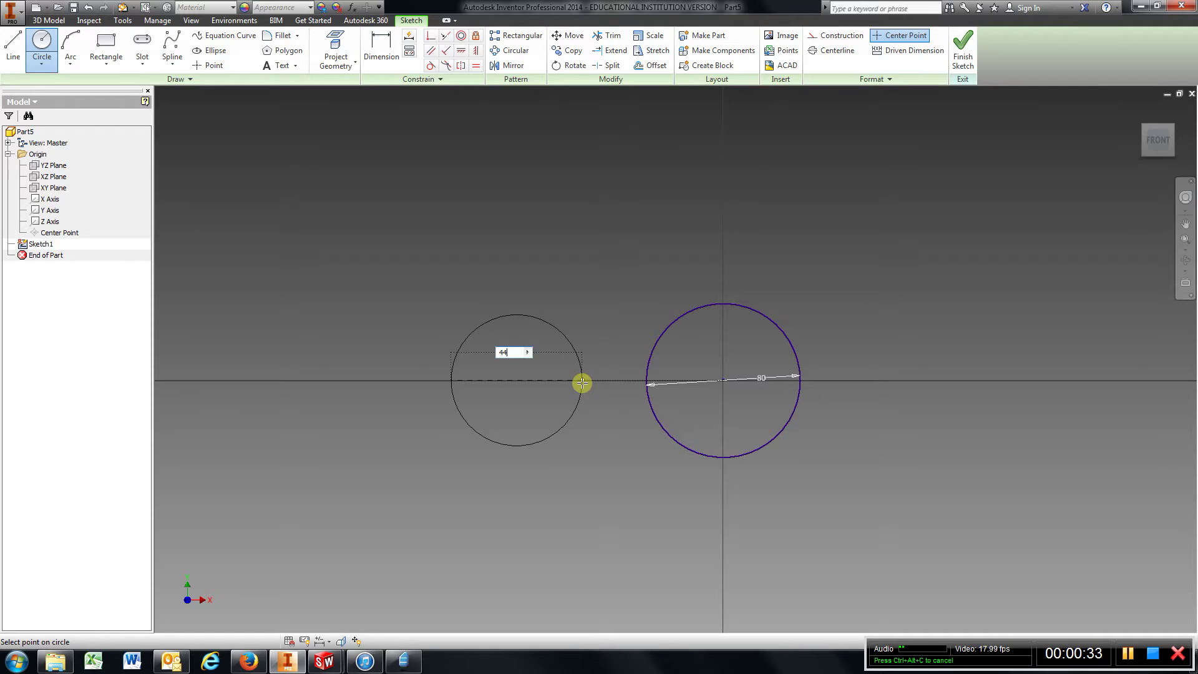
pyautogui.press('Return')
pyautogui.click(926, 380)
pyautogui.write('44')
pyautogui.press('Return')
pyautogui.click(396, 55)
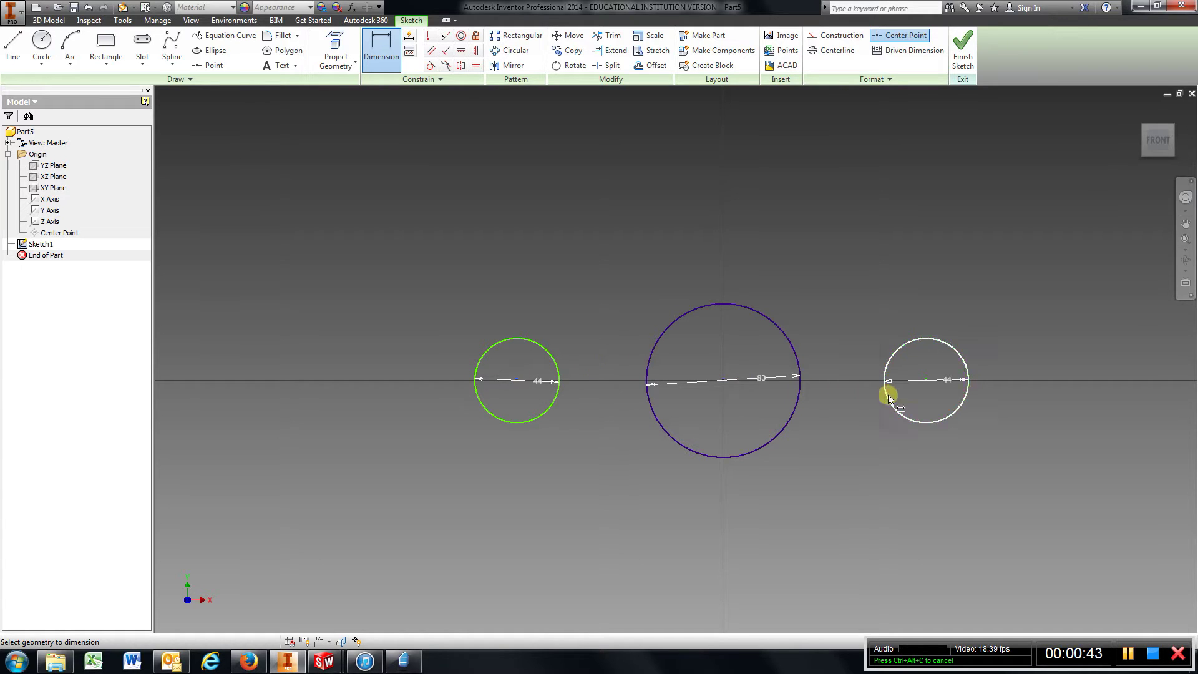
# Dimension the small circle centres 100 mm apart and the left centre 50 mm from the origin
pyautogui.click(924, 379)
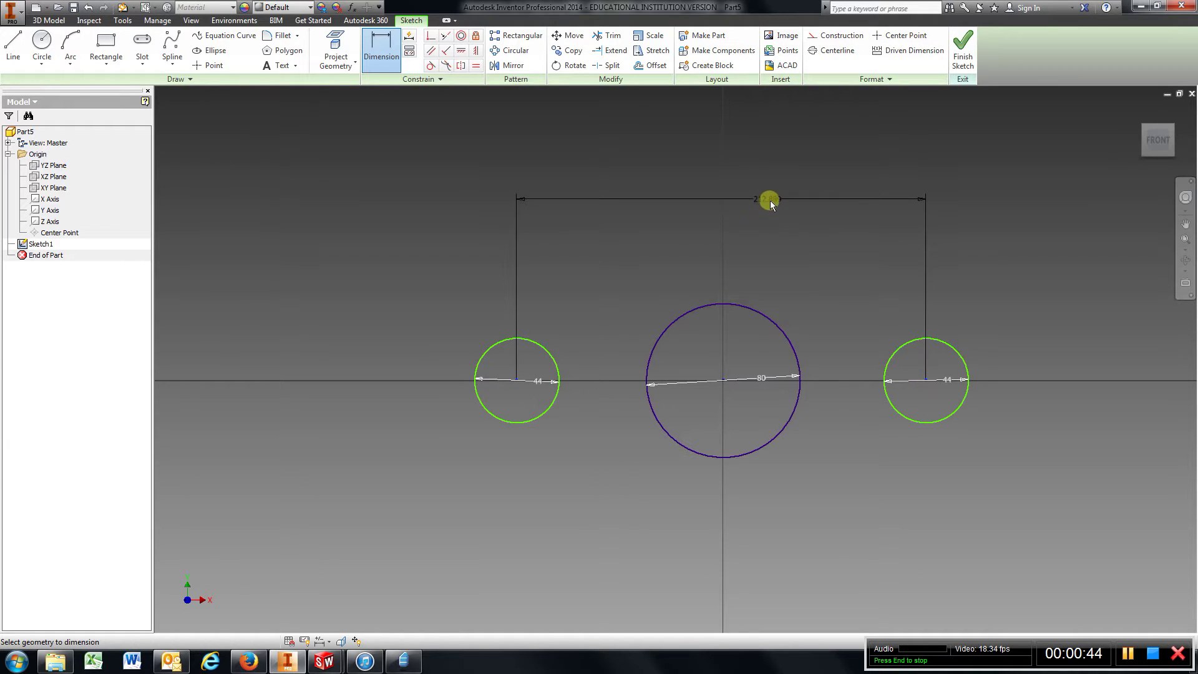
pyautogui.click(724, 200)
pyautogui.write('100')
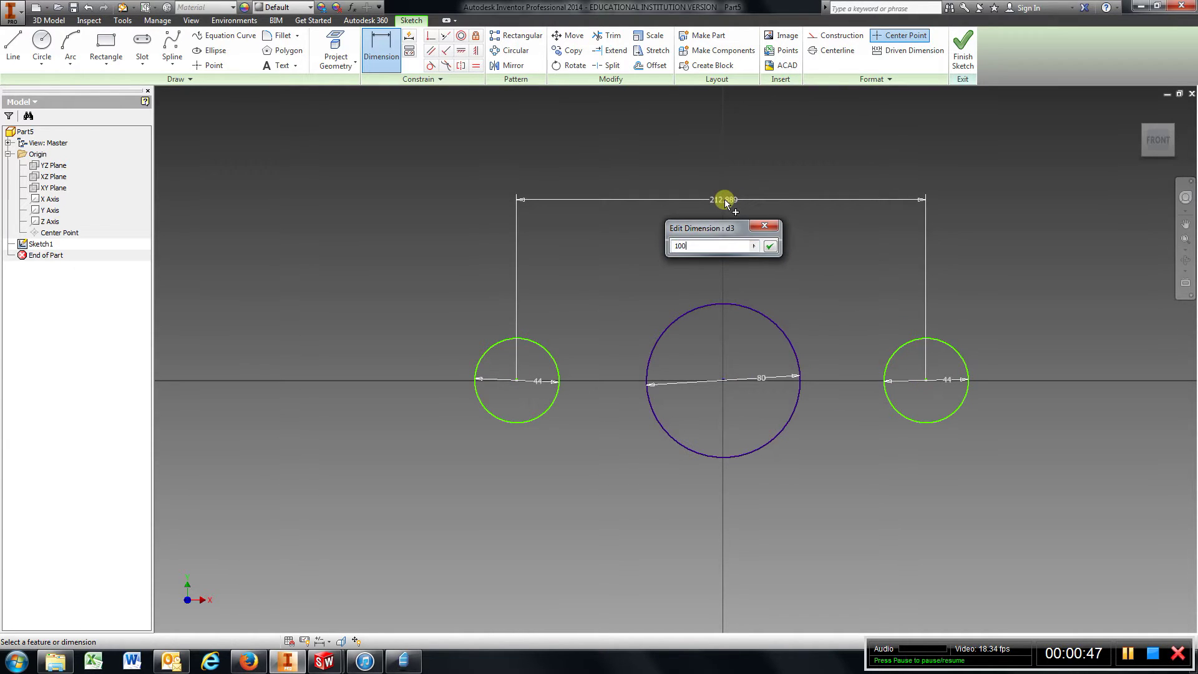
pyautogui.press('Return')
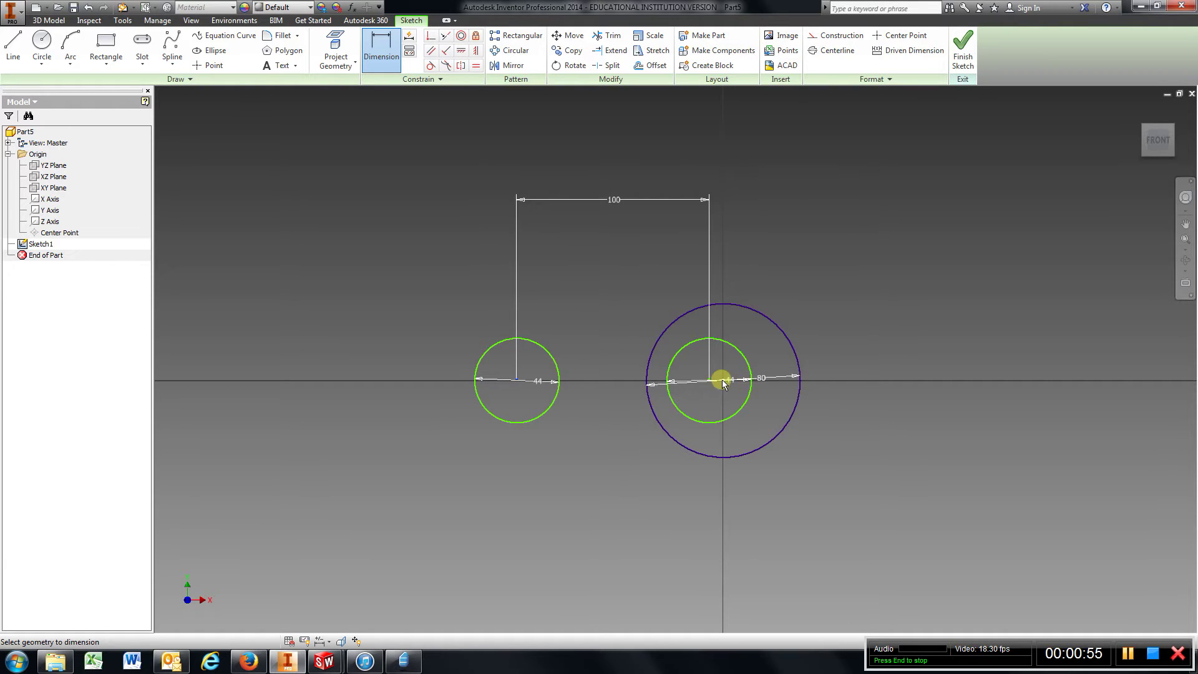
pyautogui.click(721, 380)
pyautogui.click(612, 282)
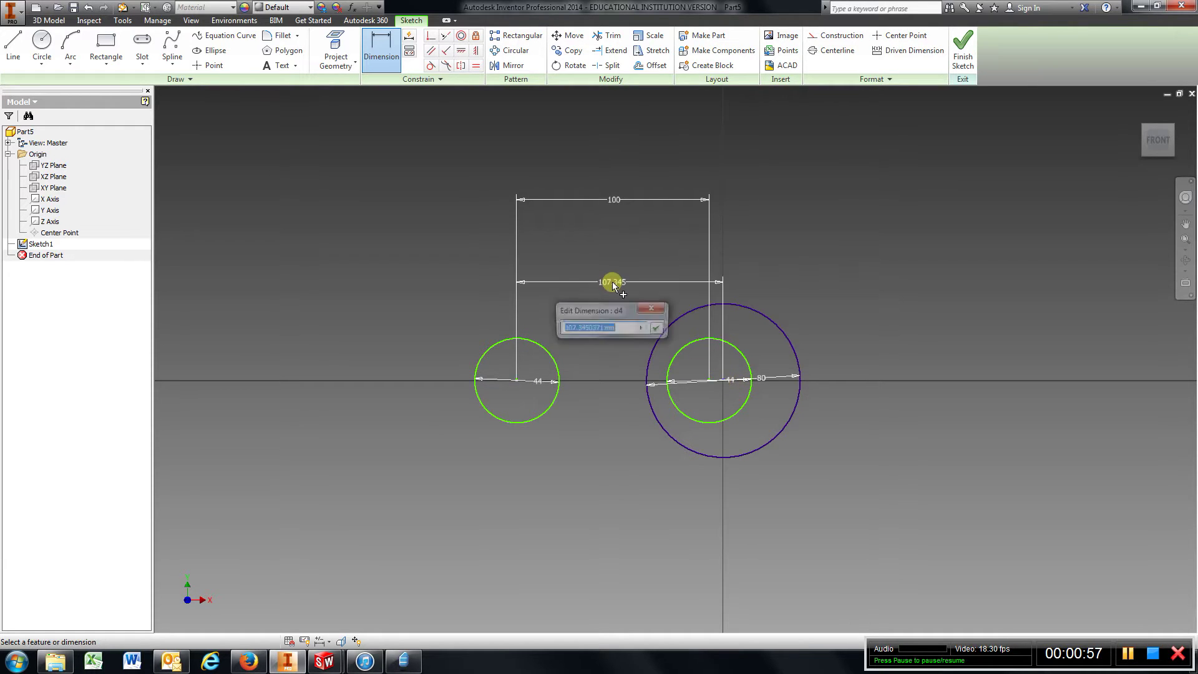
pyautogui.write('50')
pyautogui.press('Return')
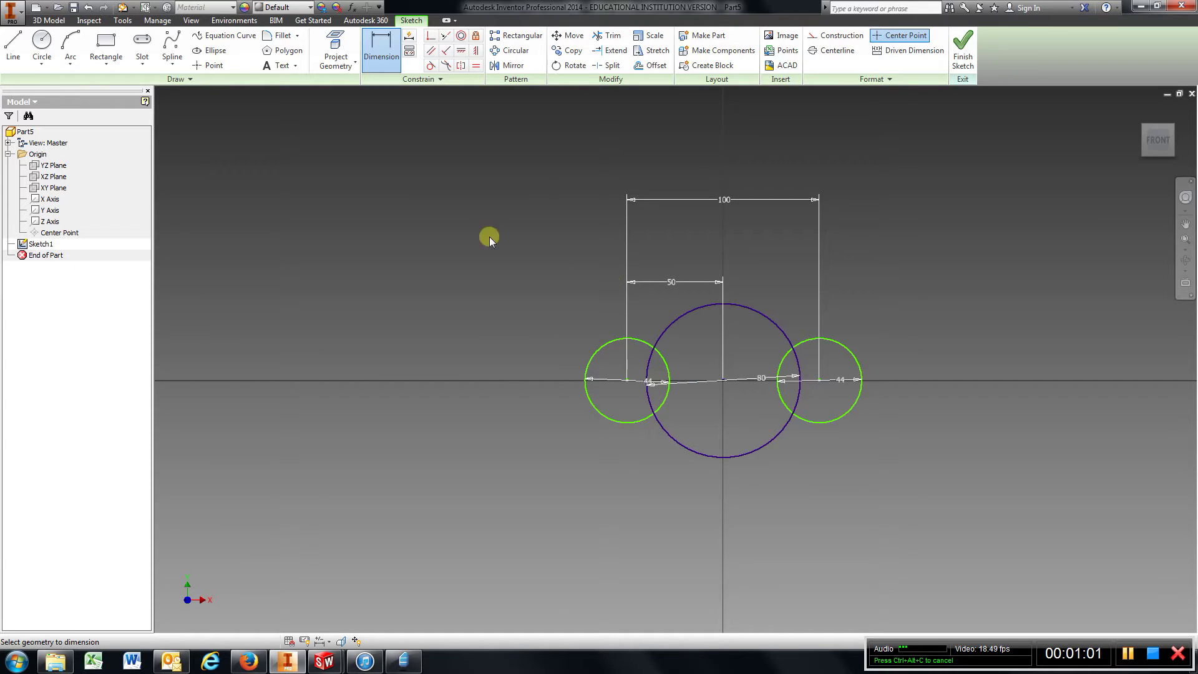
# Draw the upper-left connecting line and make it tangent to the left circle
pyautogui.click(12, 44)
pyautogui.click(609, 339)
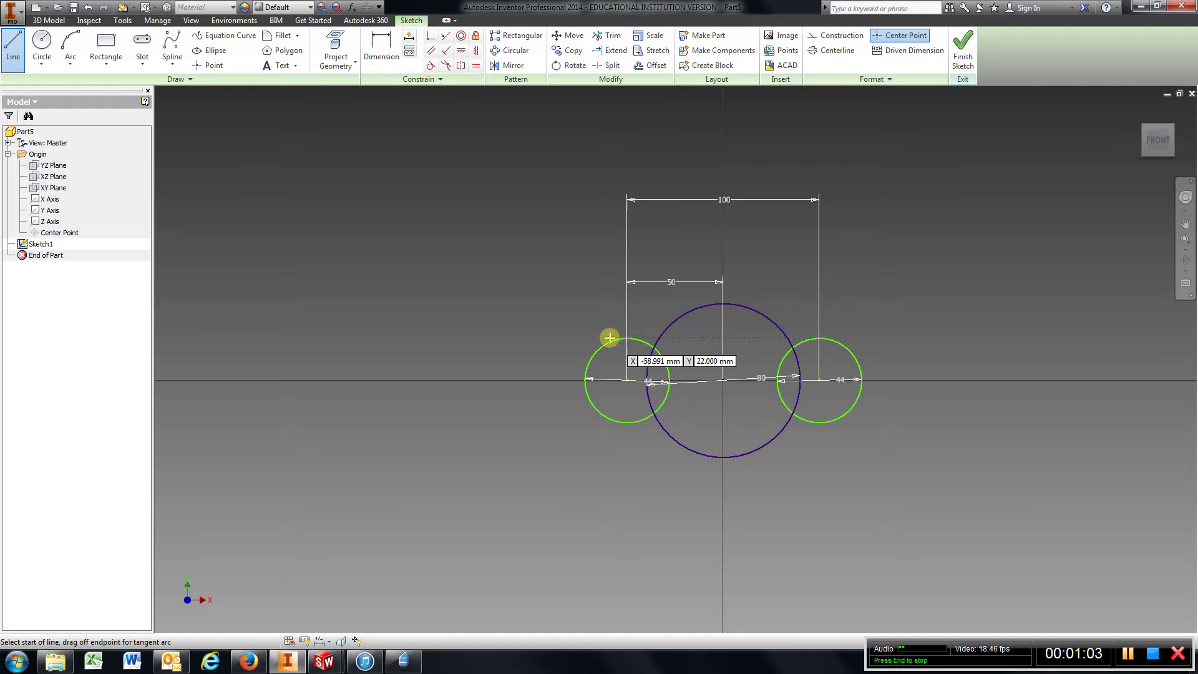
pyautogui.click(696, 308)
pyautogui.click(430, 66)
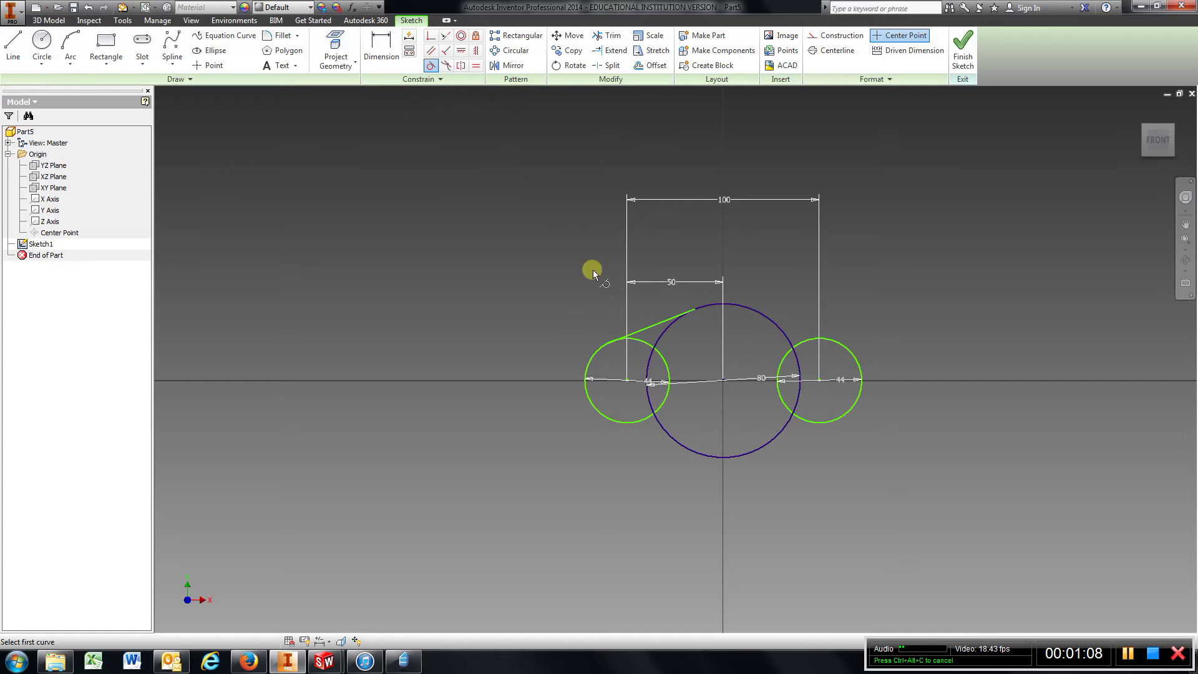
pyautogui.click(640, 331)
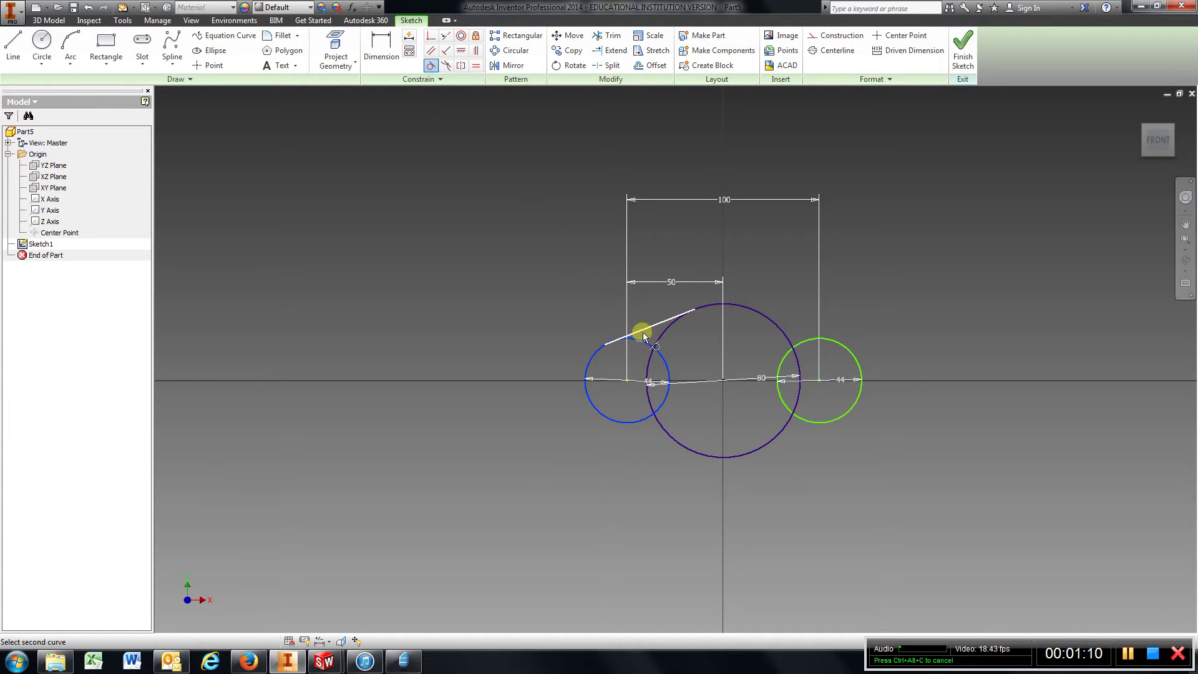
pyautogui.click(641, 331)
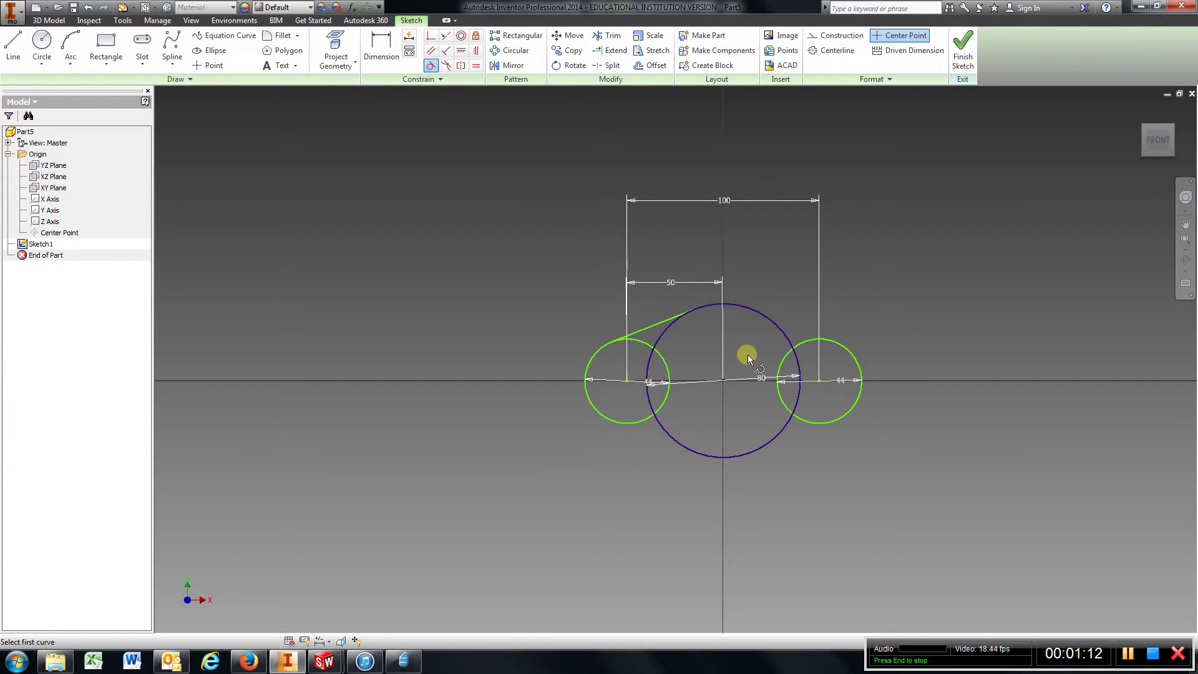
# Draw the upper-right, lower-right and lower-left connecting lines between the circles
pyautogui.click(13, 45)
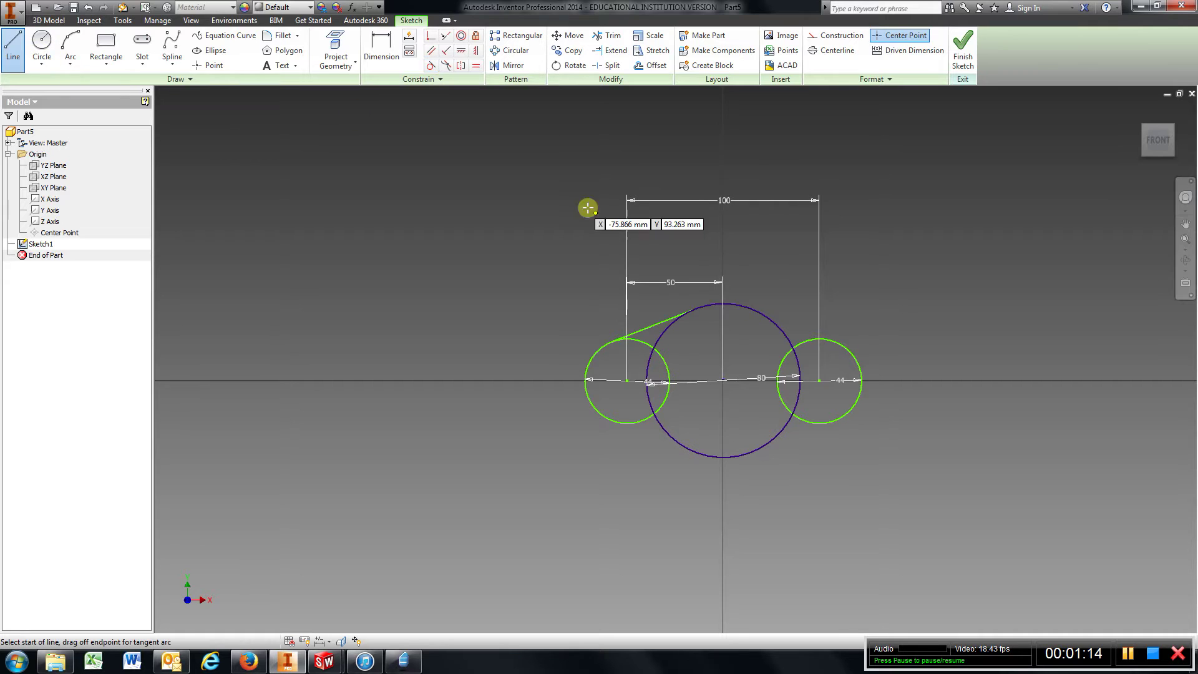
pyautogui.click(749, 307)
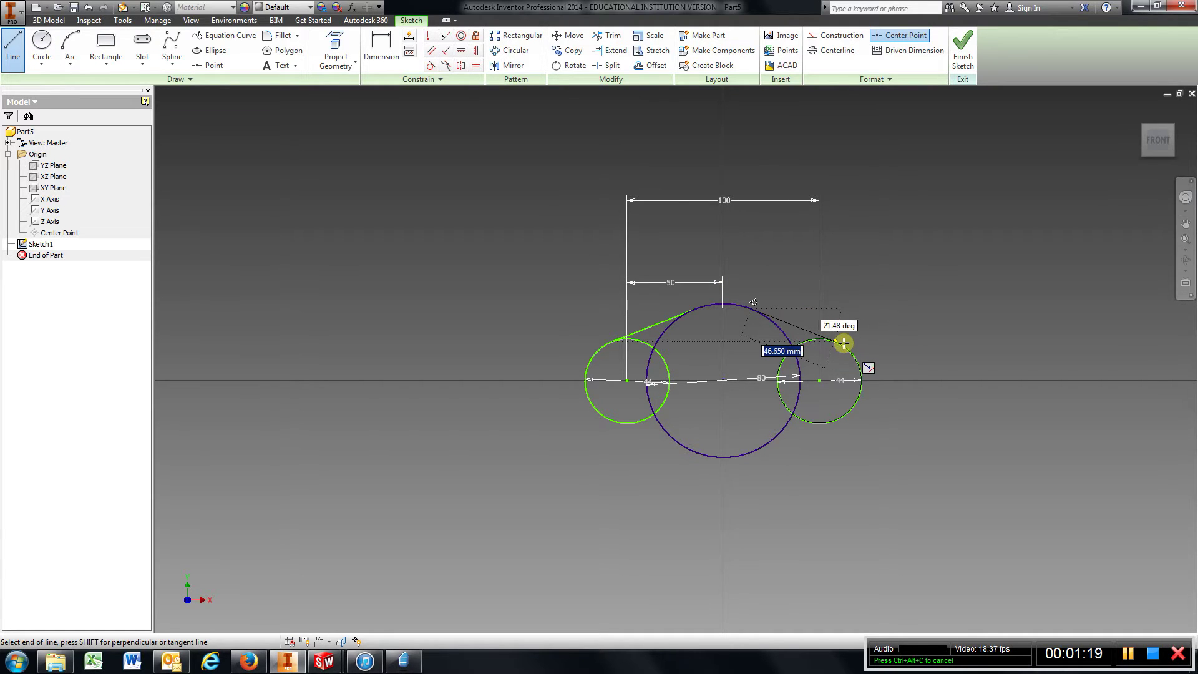
pyautogui.doubleClick(844, 342)
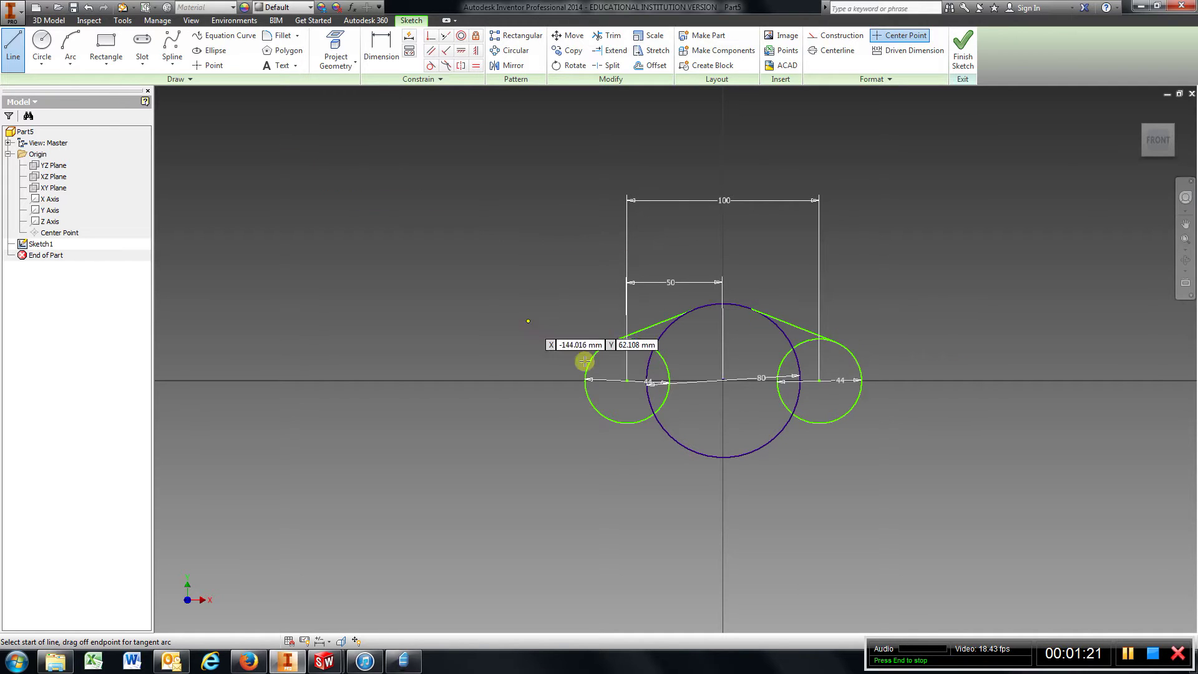
pyautogui.click(821, 424)
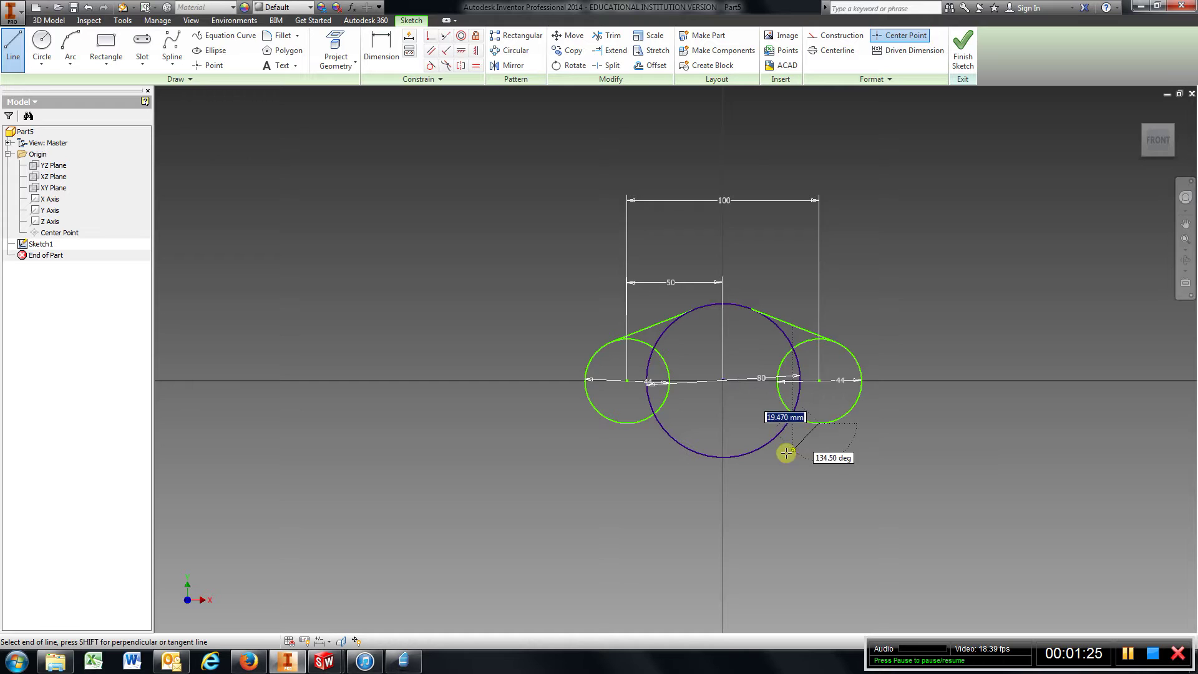
pyautogui.doubleClick(753, 452)
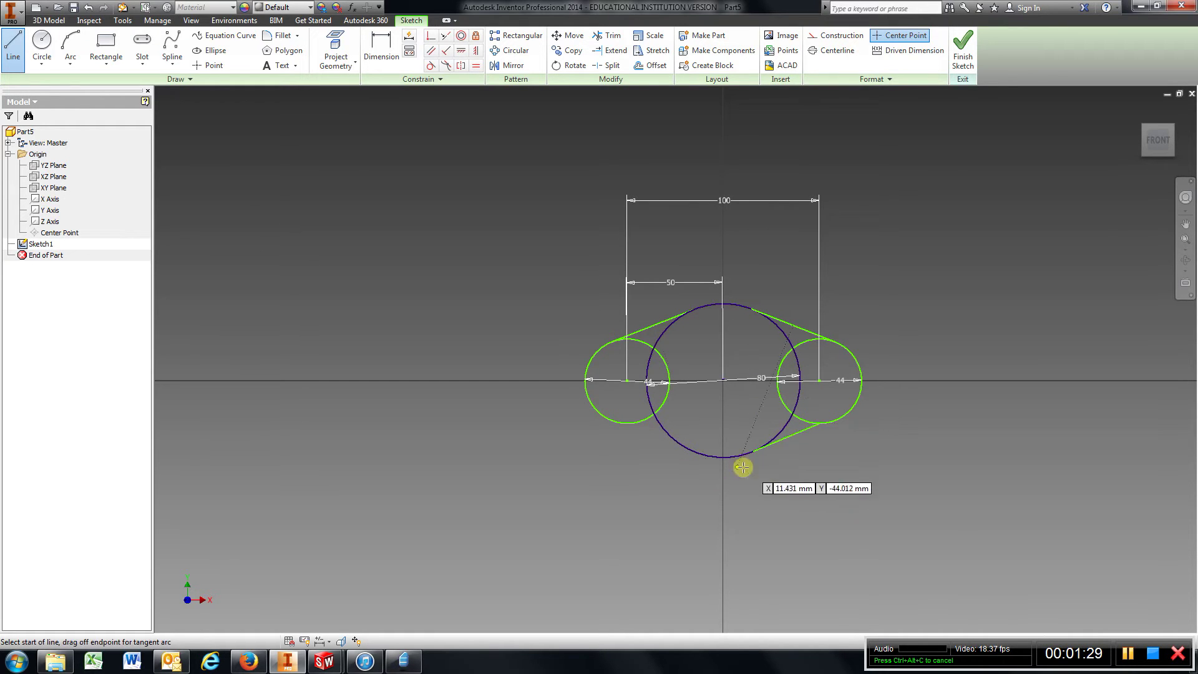
pyautogui.click(695, 453)
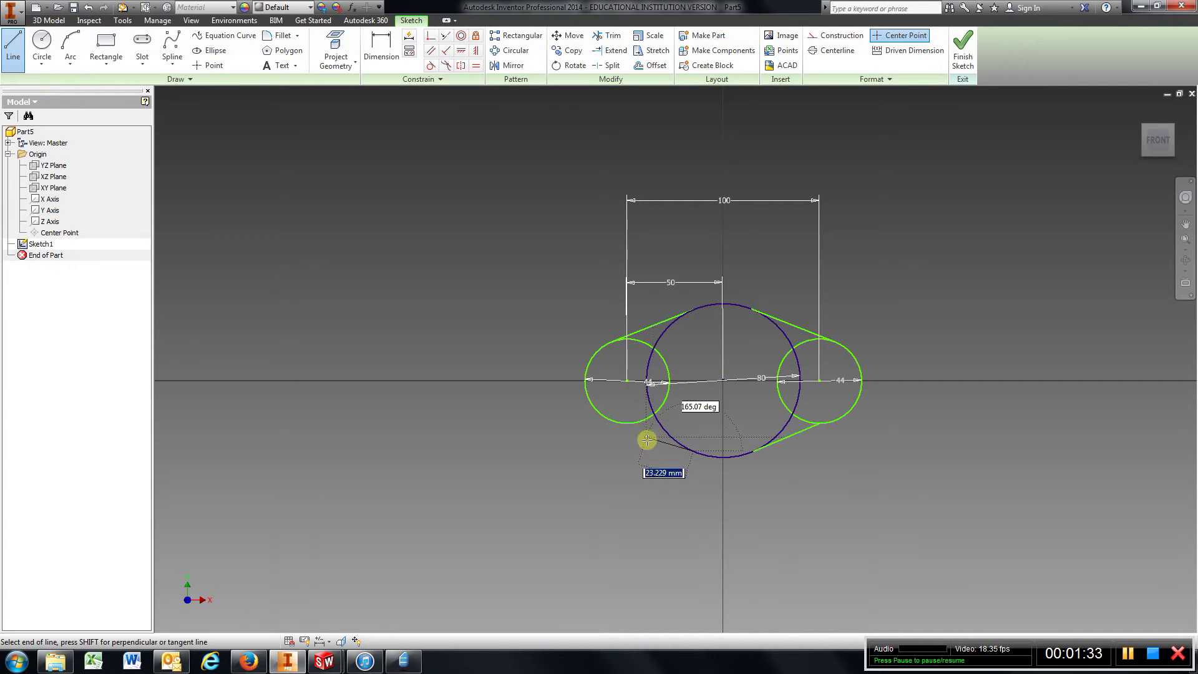
pyautogui.doubleClick(614, 422)
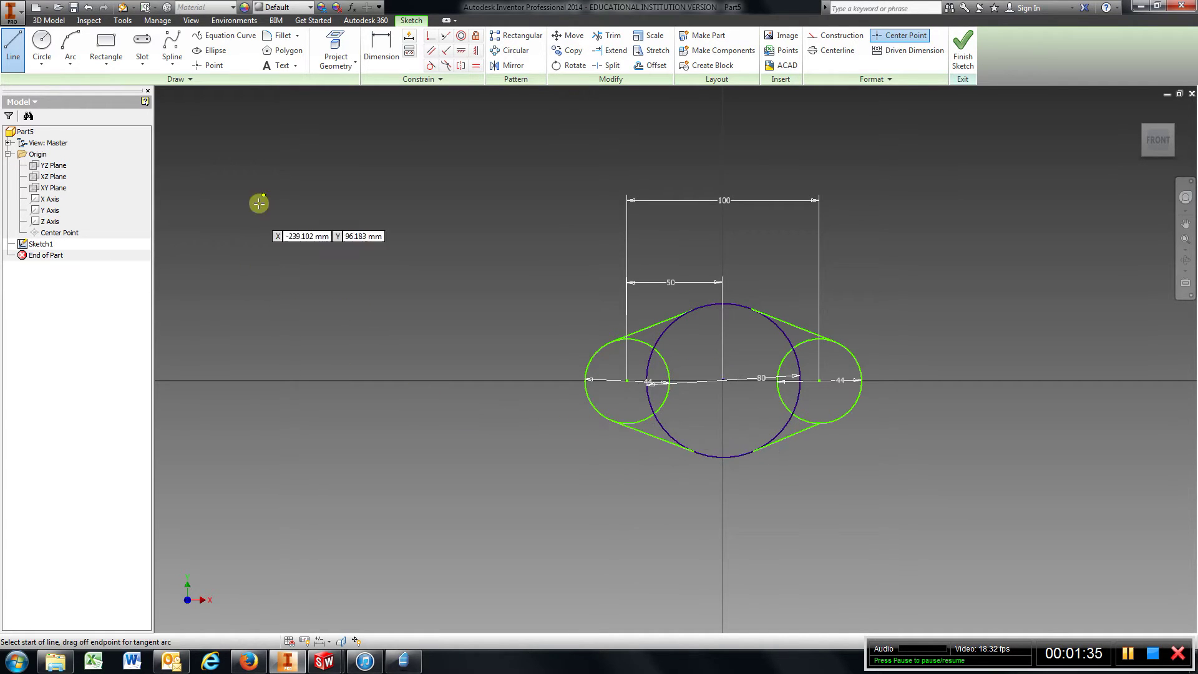
# Make the upper-right line tangent to the big circle and the right circle
pyautogui.click(428, 66)
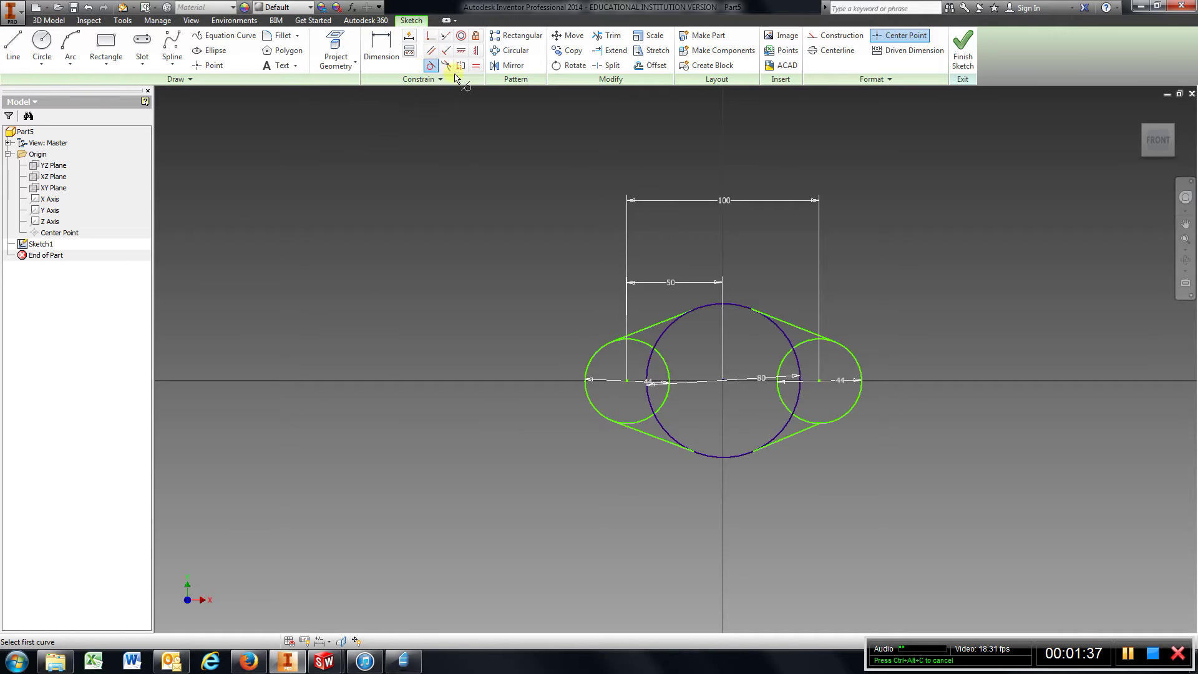
pyautogui.click(736, 306)
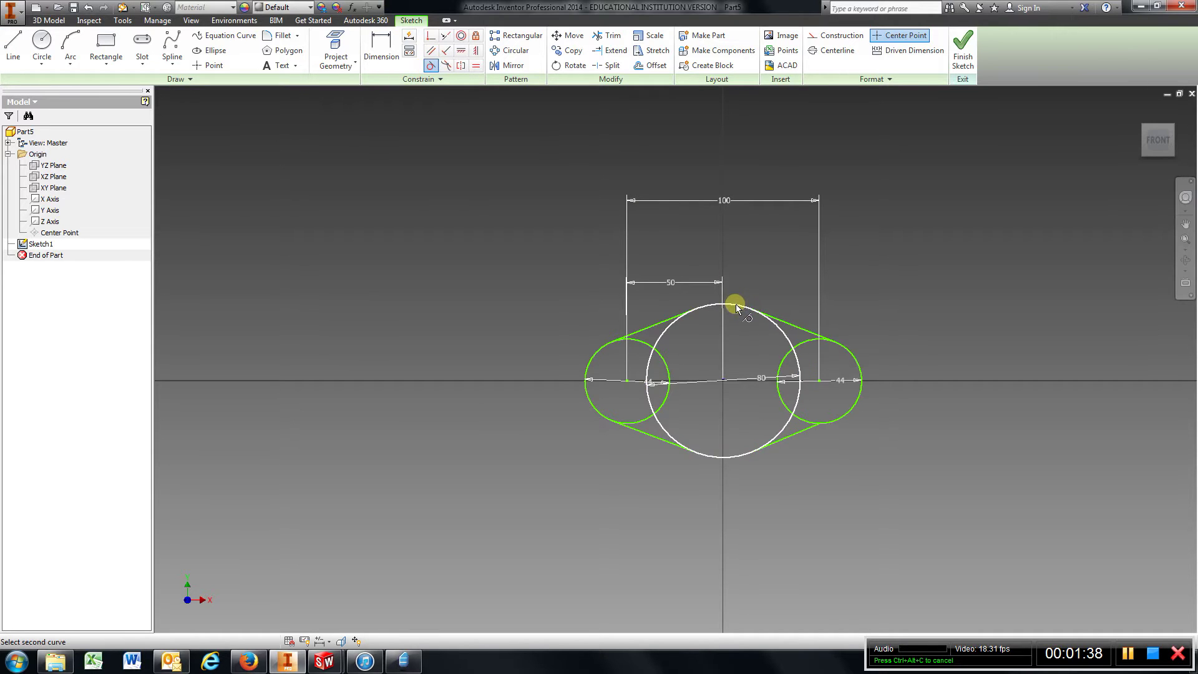
pyautogui.click(785, 319)
pyautogui.click(273, 115)
pyautogui.click(811, 341)
pyautogui.click(811, 337)
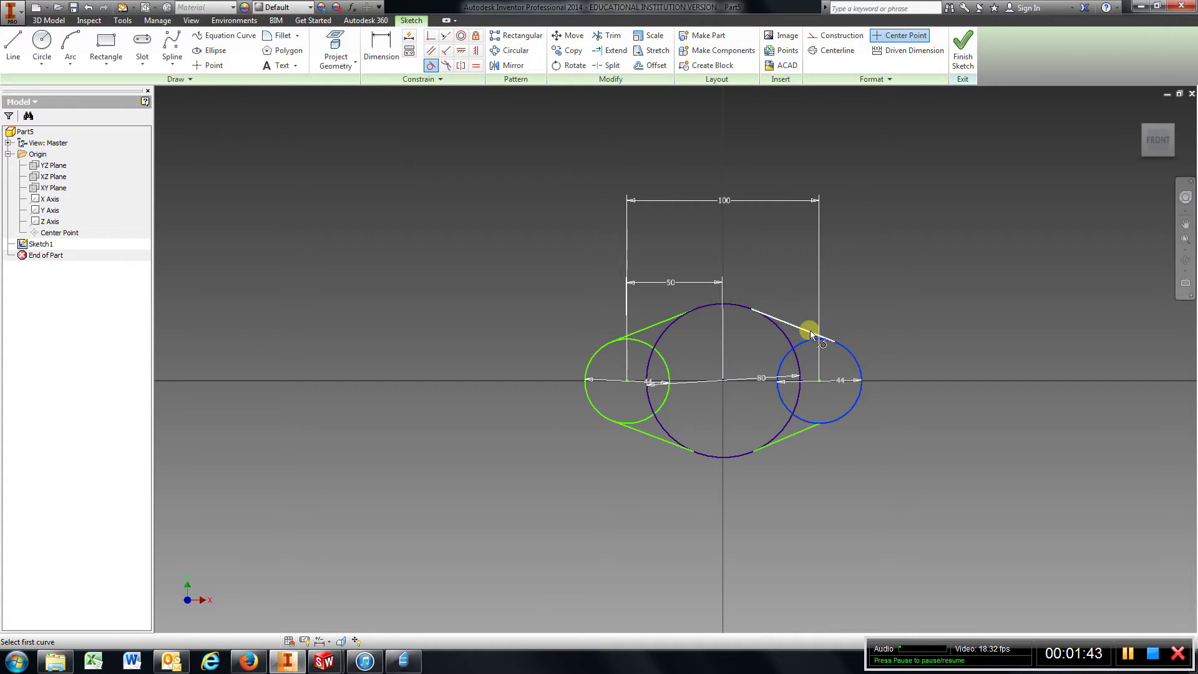
# Make the lower lines tangent to the right circle and the big circle
pyautogui.click(845, 415)
pyautogui.click(813, 430)
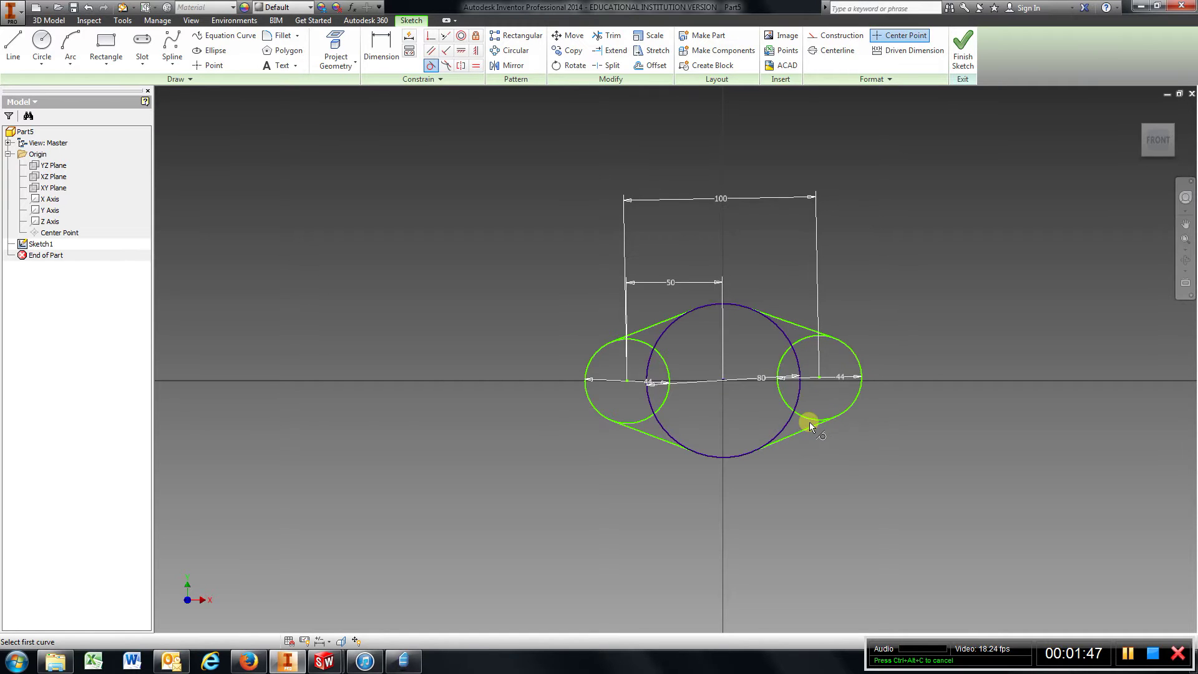
pyautogui.click(777, 433)
pyautogui.click(788, 438)
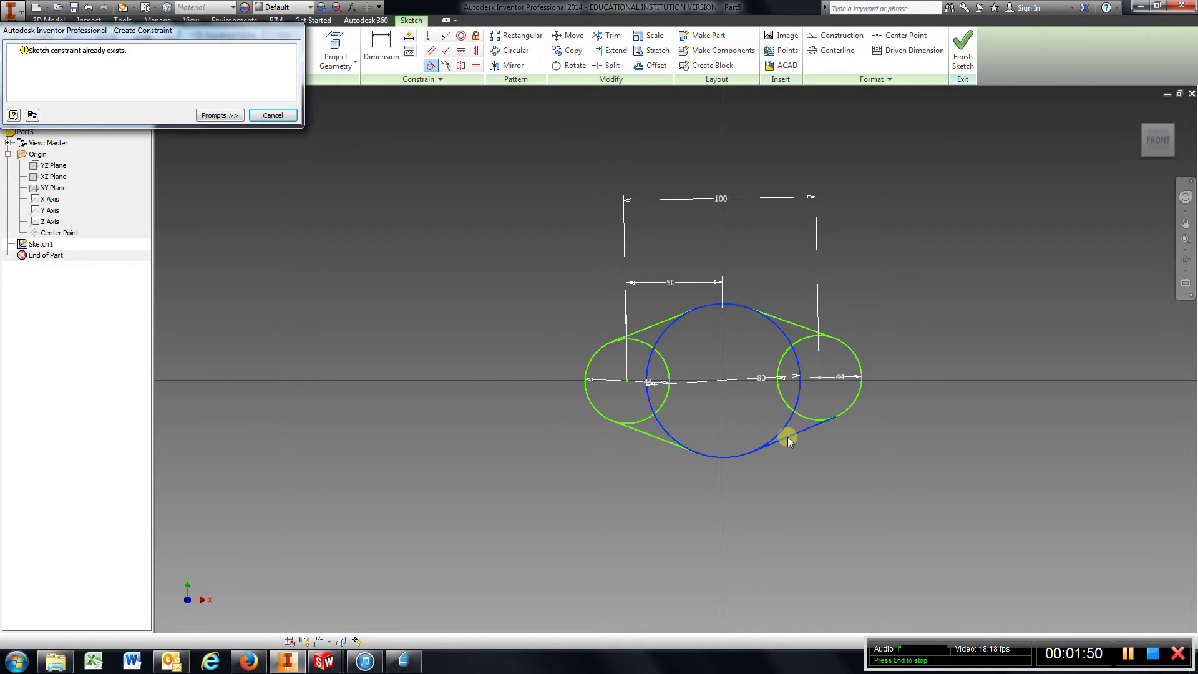
pyautogui.click(272, 114)
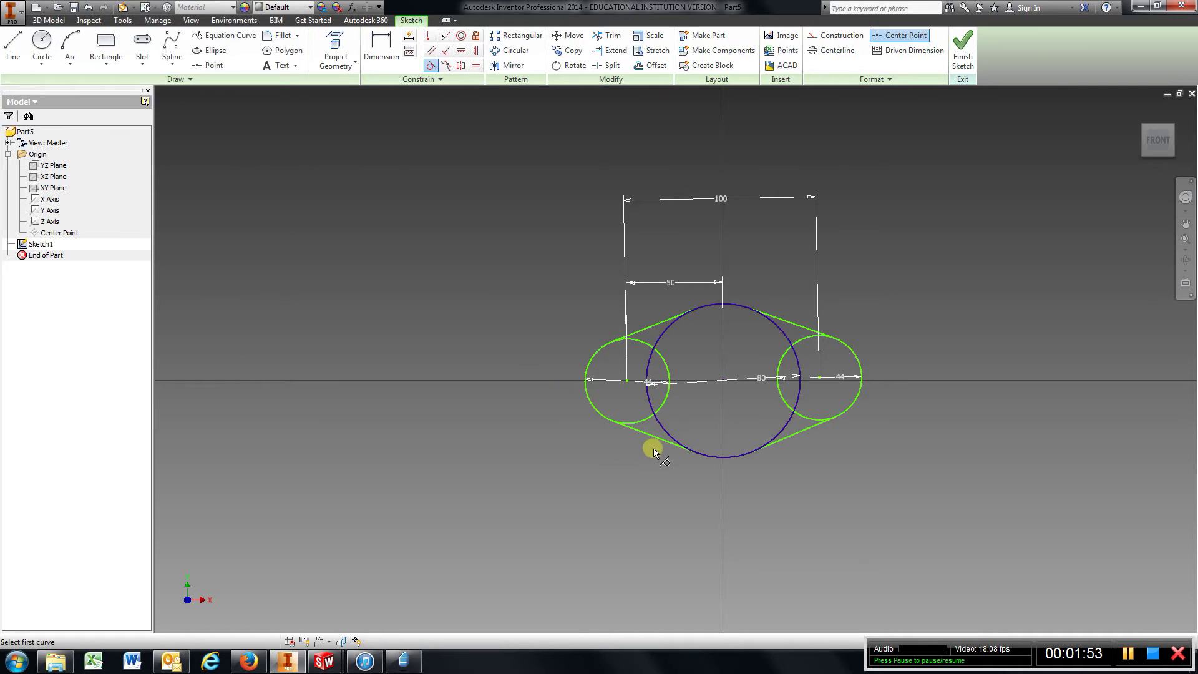
pyautogui.click(661, 438)
pyautogui.click(636, 429)
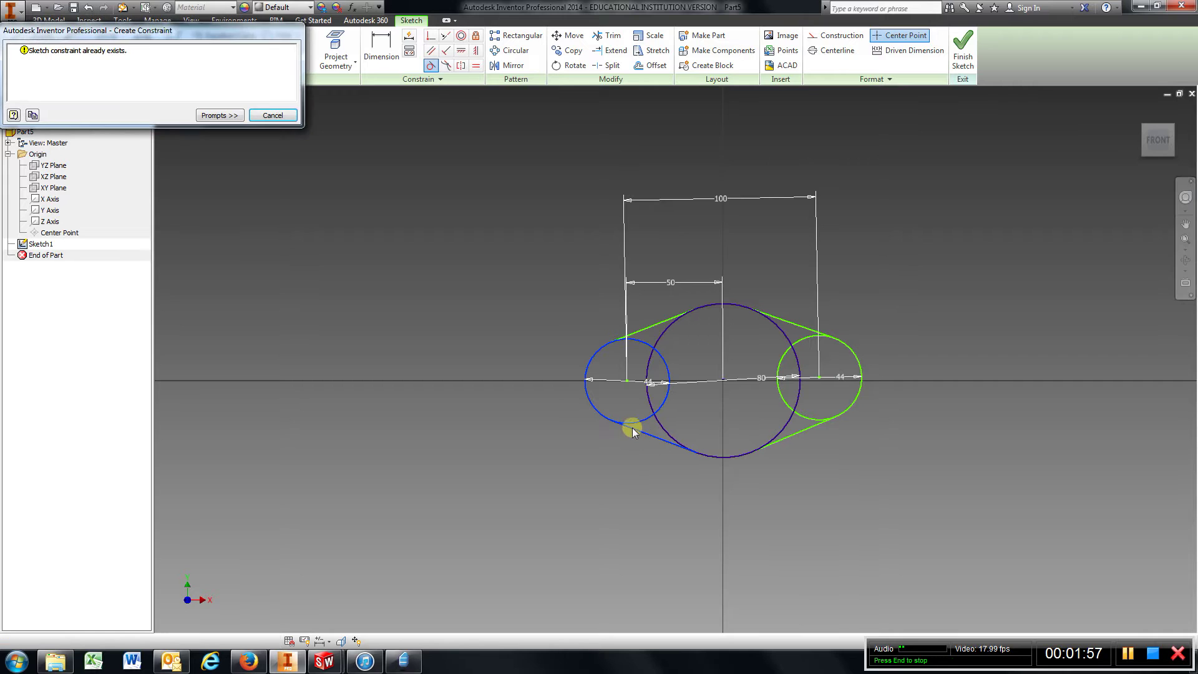
pyautogui.click(266, 114)
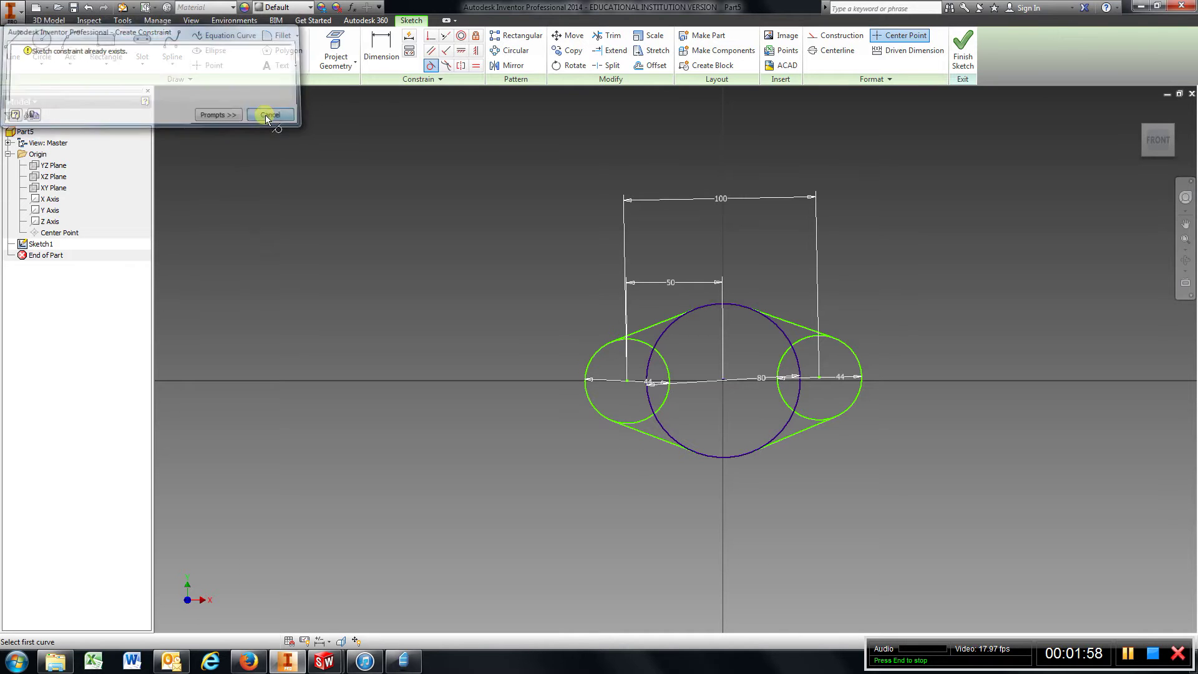
# Set a 0 mm vertical offset between the sketch centre and the right circle's centre
pyautogui.click(381, 49)
pyautogui.click(724, 378)
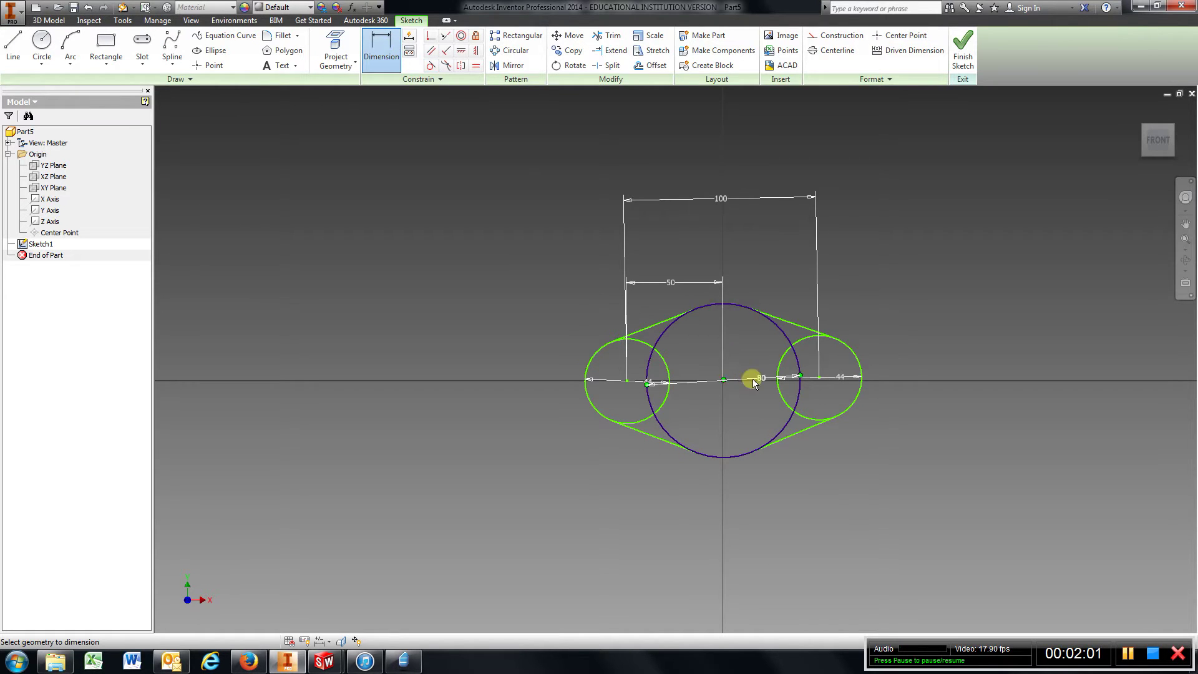
pyautogui.click(818, 376)
pyautogui.click(979, 339)
pyautogui.write('0')
pyautogui.press('Return')
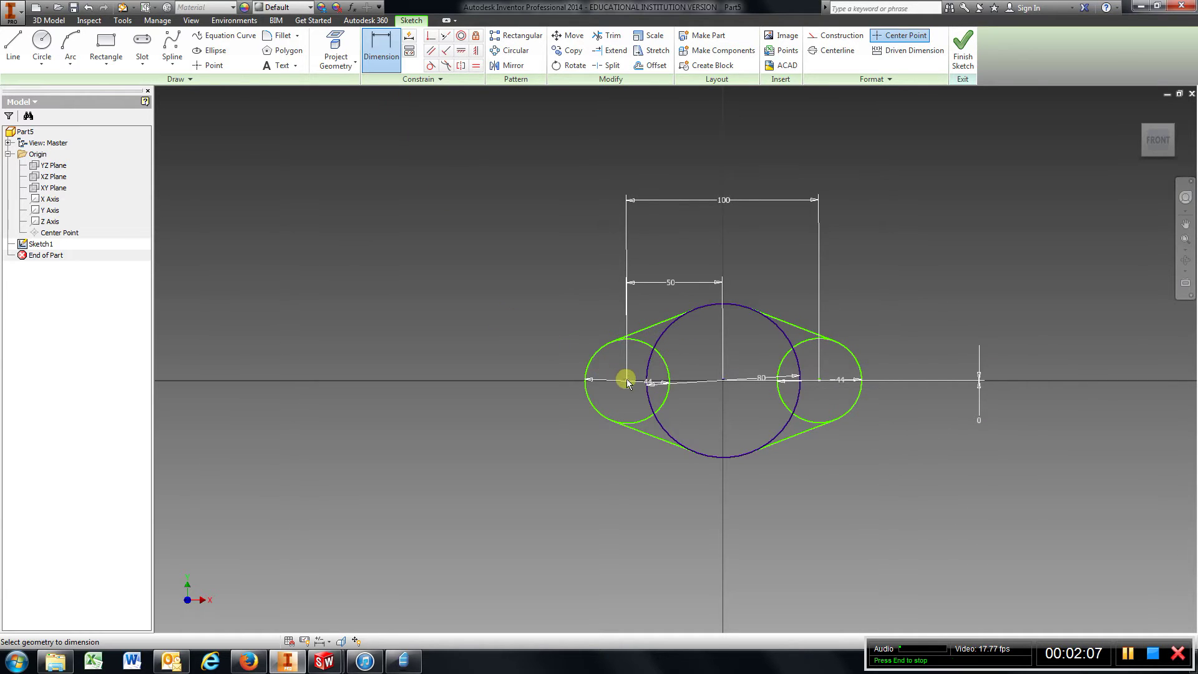
pyautogui.click(721, 379)
pyautogui.click(619, 403)
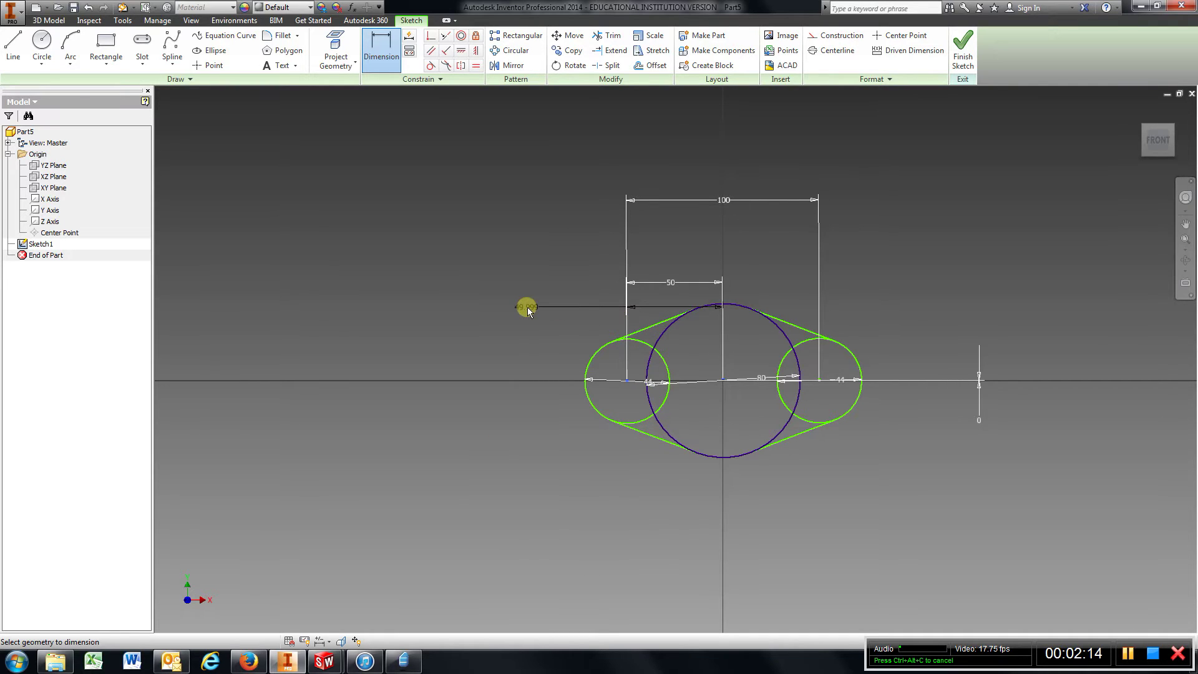
pyautogui.press('Escape')
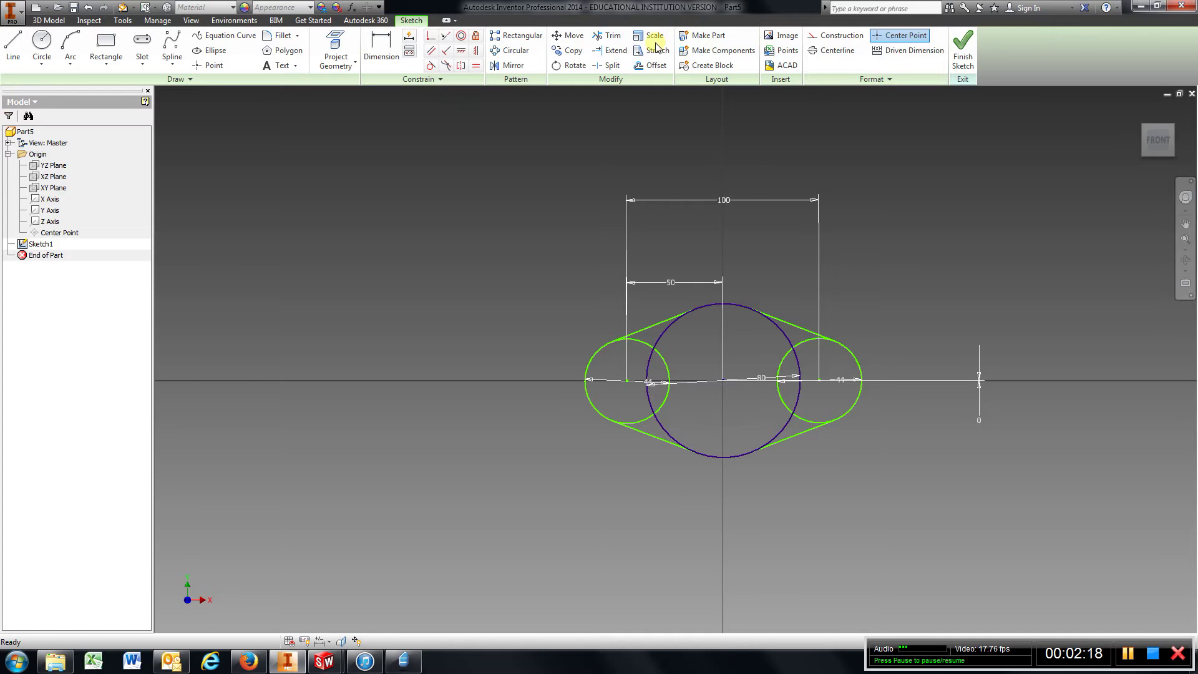
# Trim the inner arcs of the left, central and right circles, leaving one closed outline
pyautogui.click(610, 36)
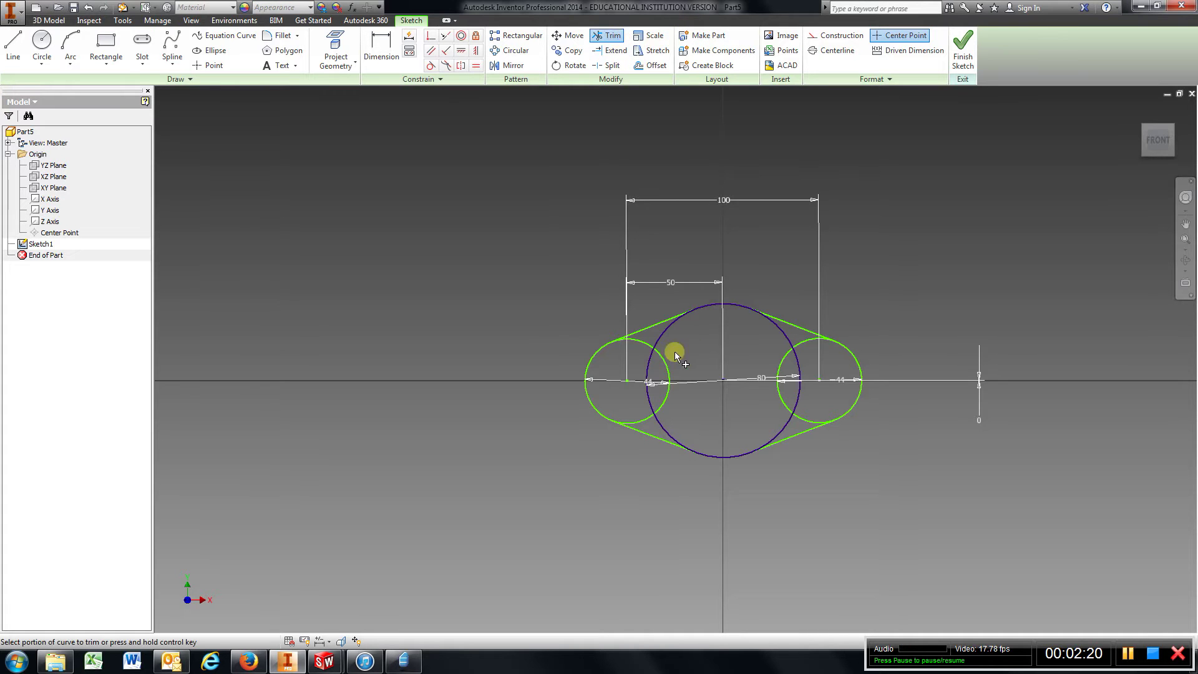
pyautogui.click(639, 343)
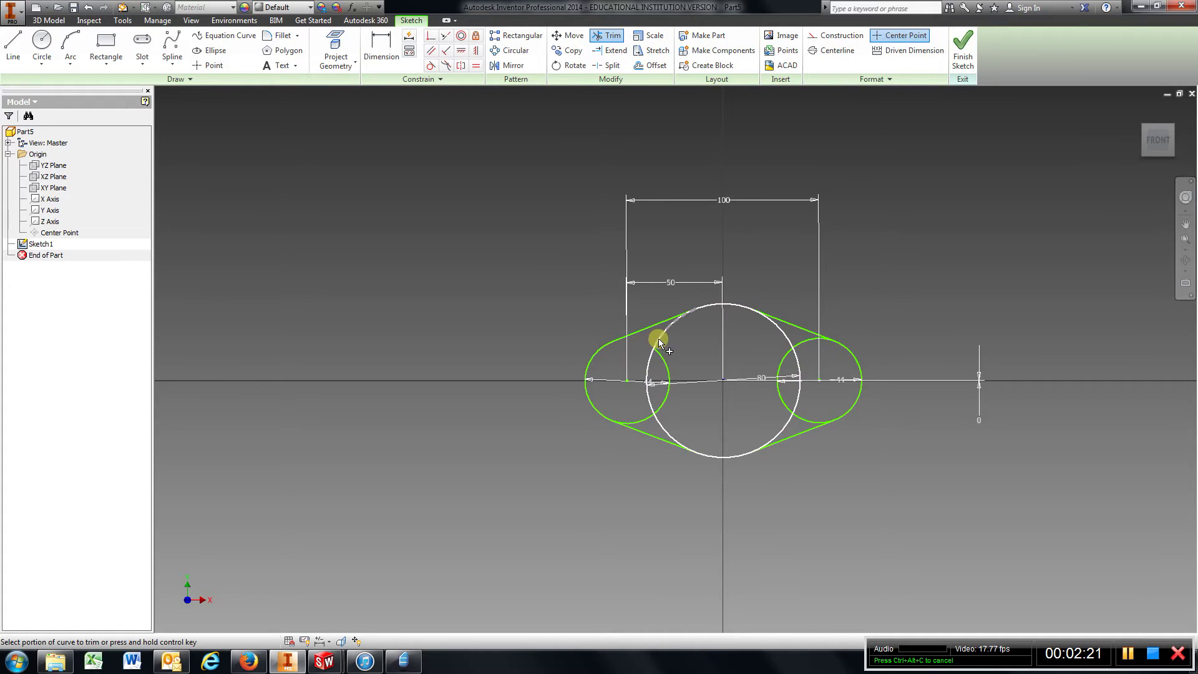
pyautogui.click(645, 376)
pyautogui.click(663, 378)
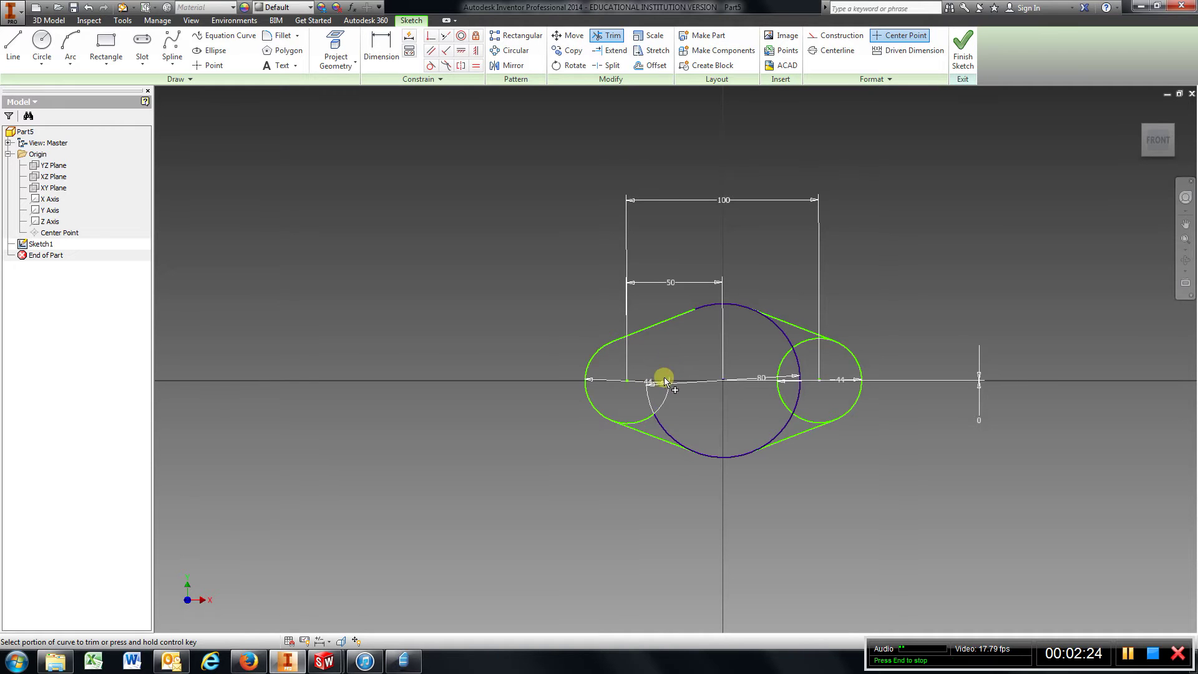
pyautogui.click(649, 416)
pyautogui.click(781, 425)
pyautogui.click(797, 411)
pyautogui.click(784, 400)
pyautogui.click(797, 356)
pyautogui.click(799, 341)
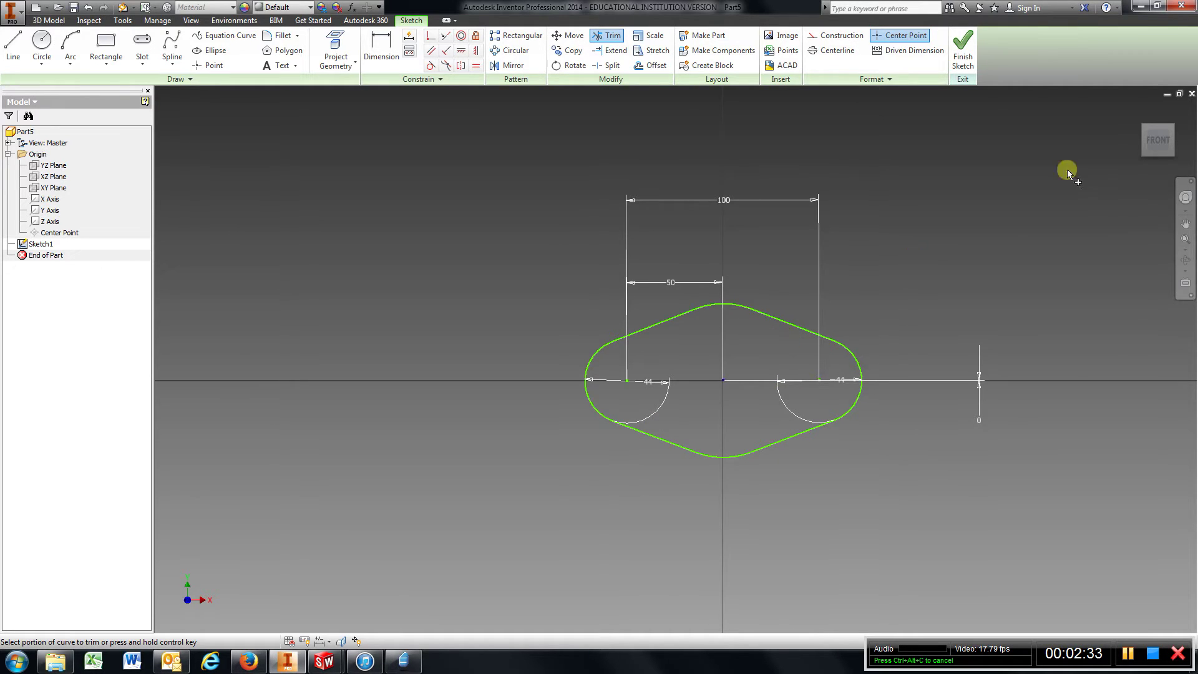
# Finish Sketch1 and extrude its closed profile 18 mm as Extrusion1
pyautogui.click(963, 47)
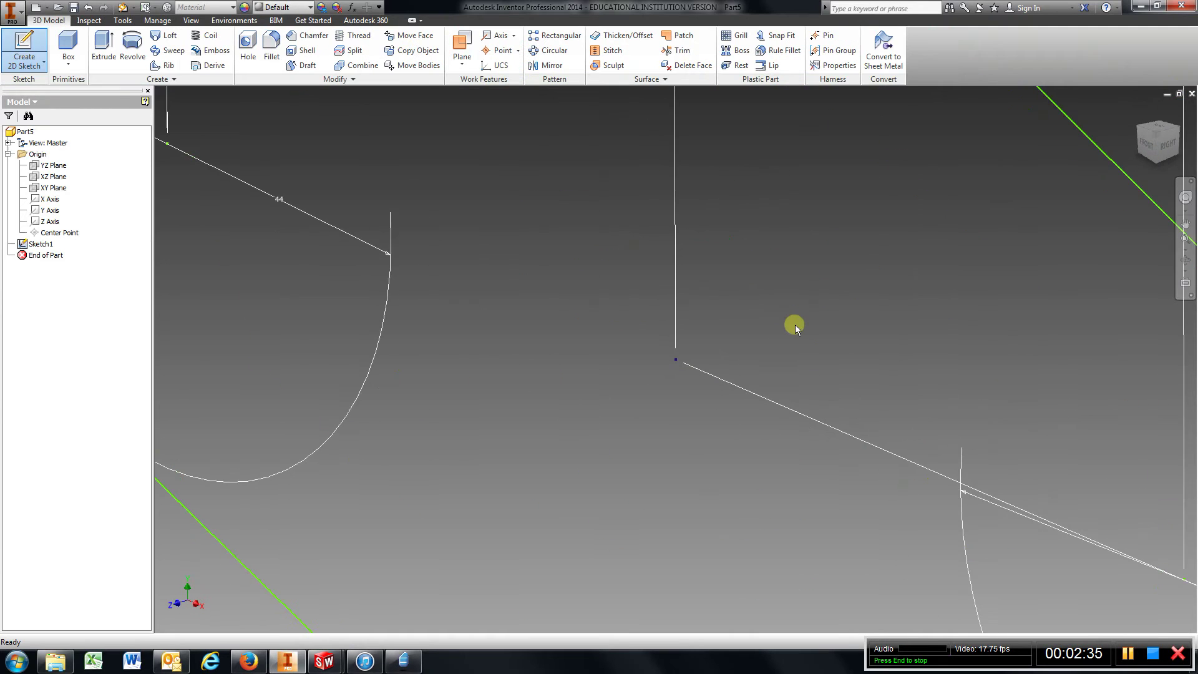
pyautogui.scroll(-8, 794, 324)
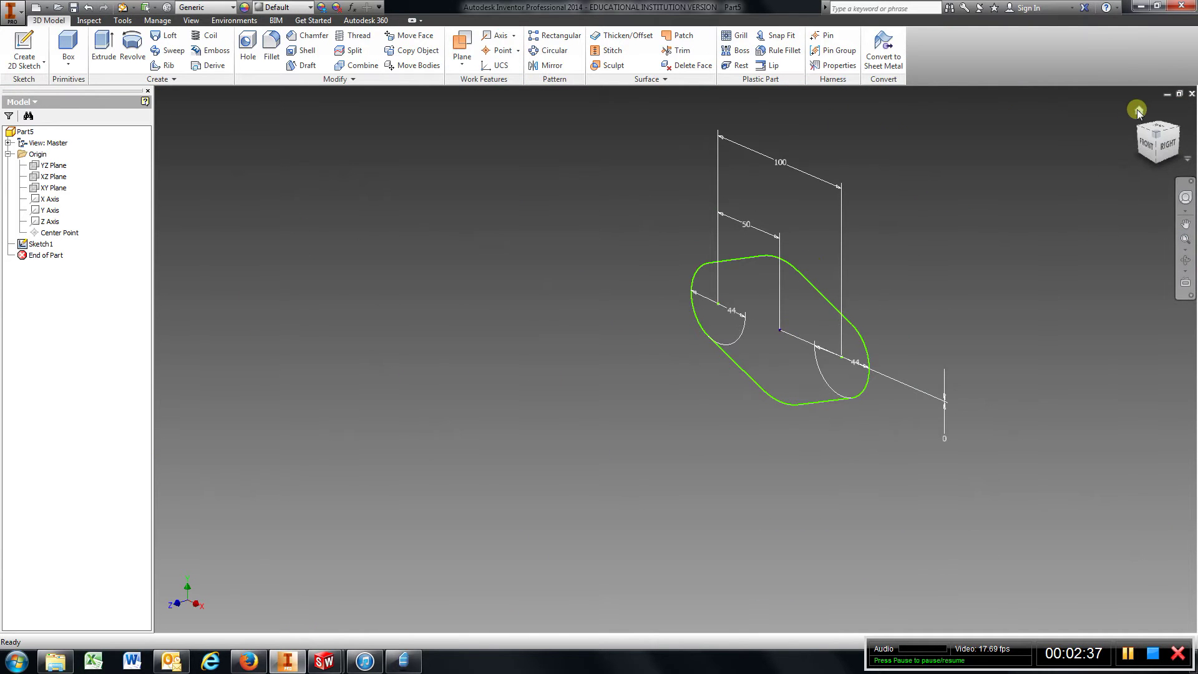
pyautogui.click(1136, 110)
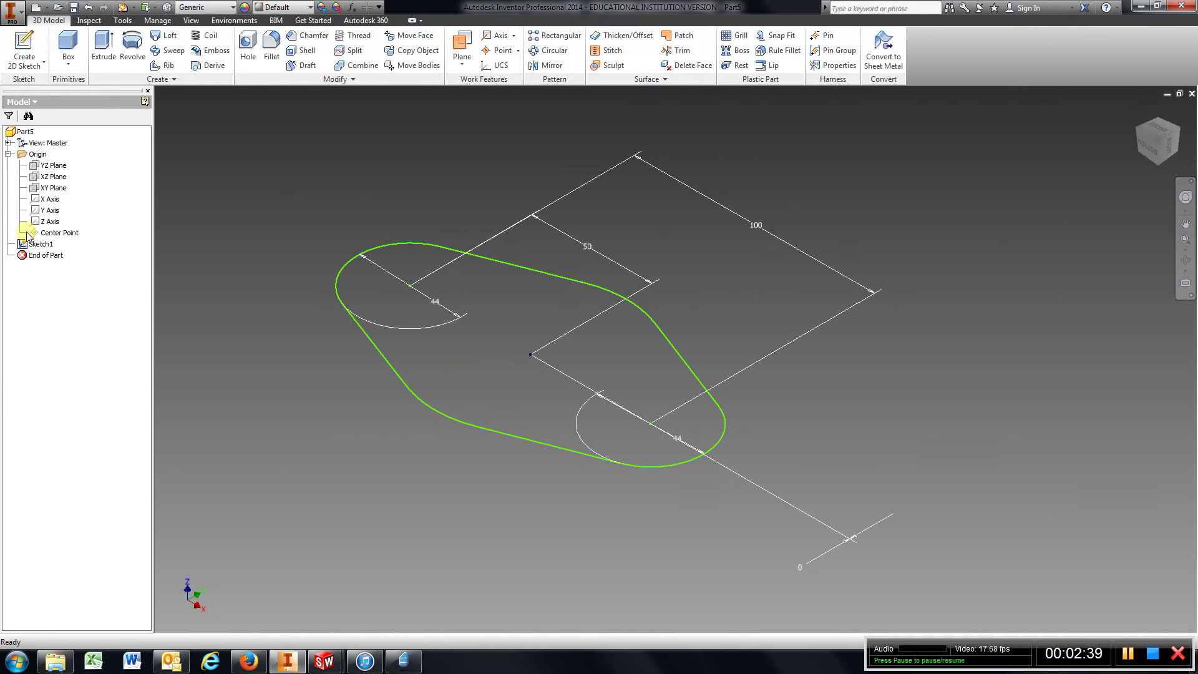
pyautogui.click(104, 50)
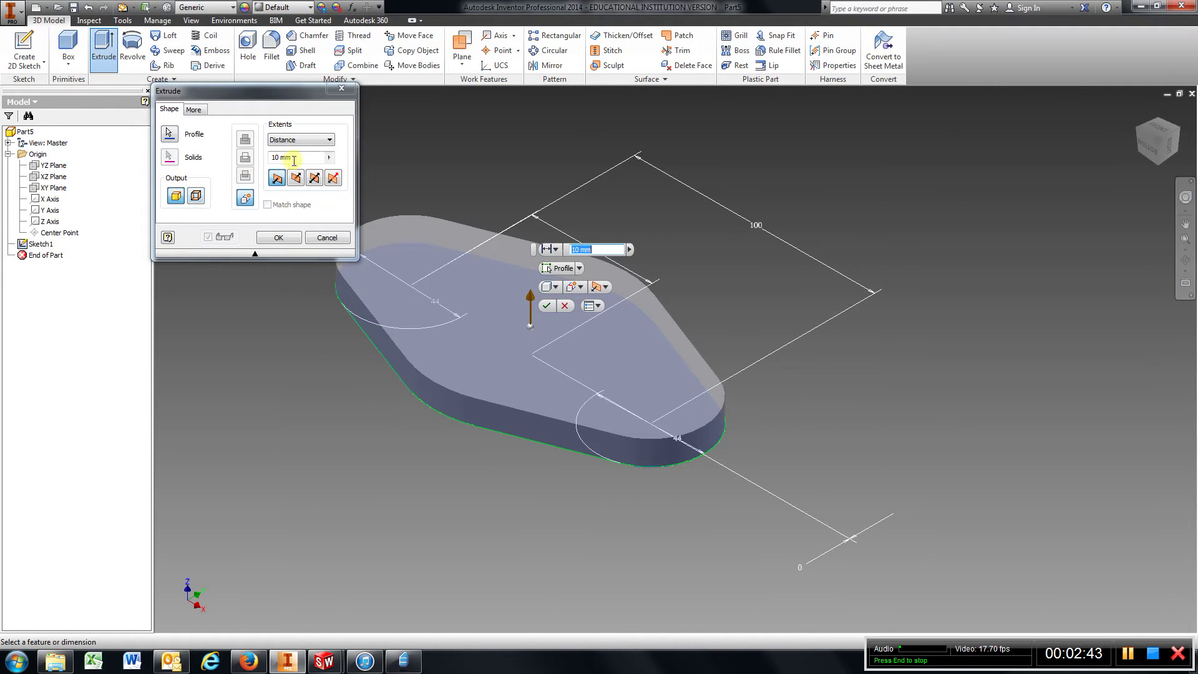
pyautogui.click(273, 158)
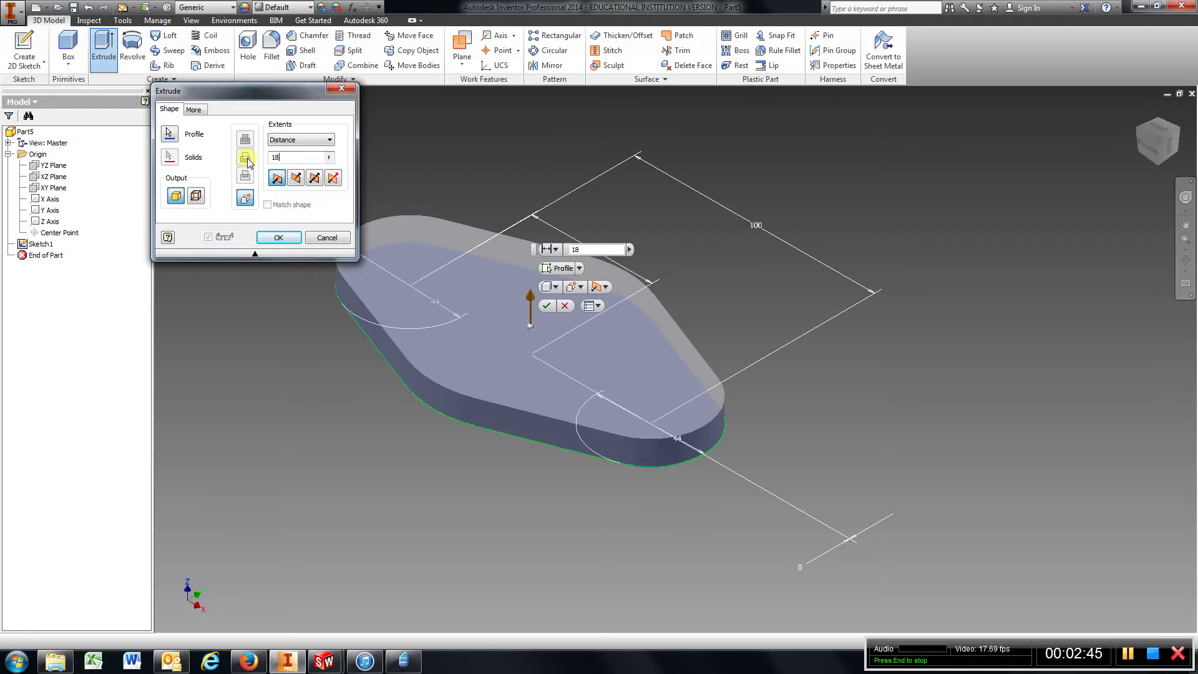
pyautogui.press('Return')
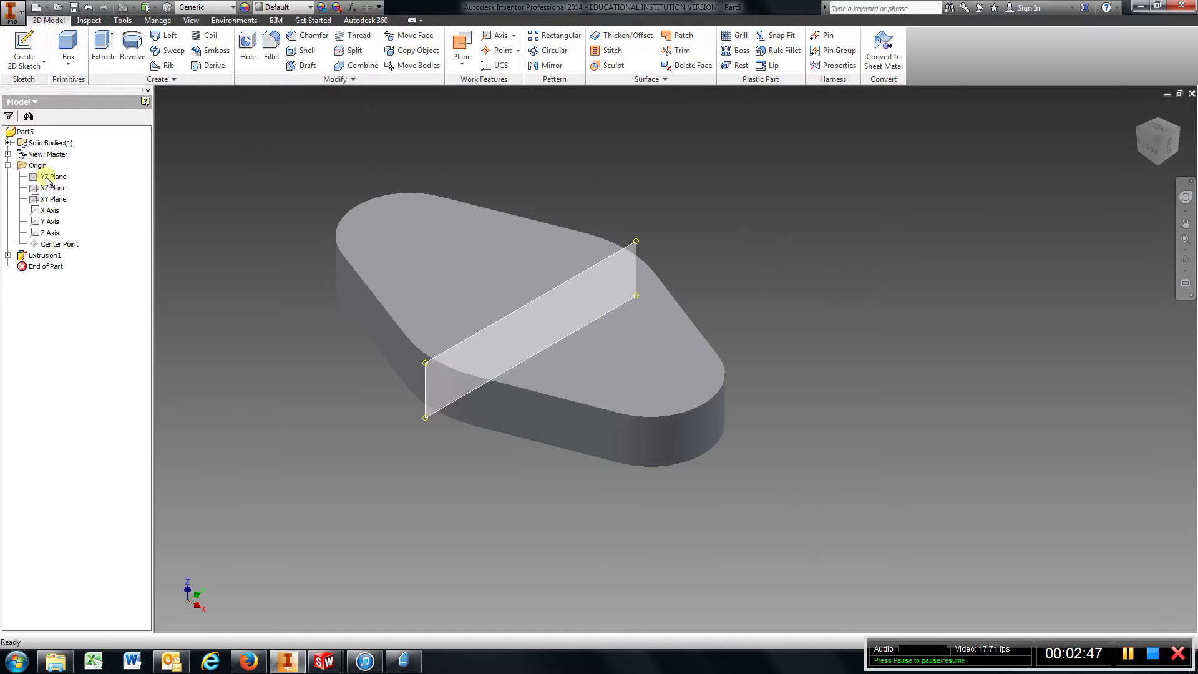
# Start a sketch on the plate's top face and draw a rectangle across its centre
pyautogui.click(24, 49)
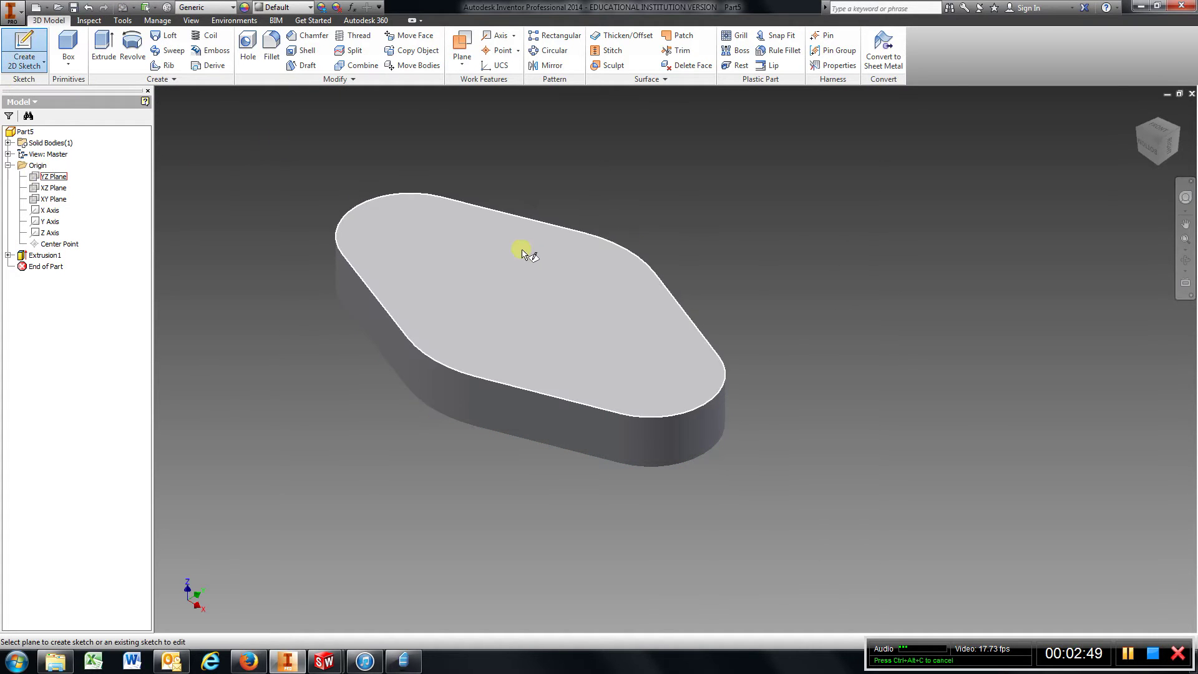
pyautogui.click(557, 300)
pyautogui.click(121, 59)
pyautogui.click(648, 262)
pyautogui.click(705, 443)
# Dimension the rectangle 18 mm wide and 67 mm tall
pyautogui.click(395, 50)
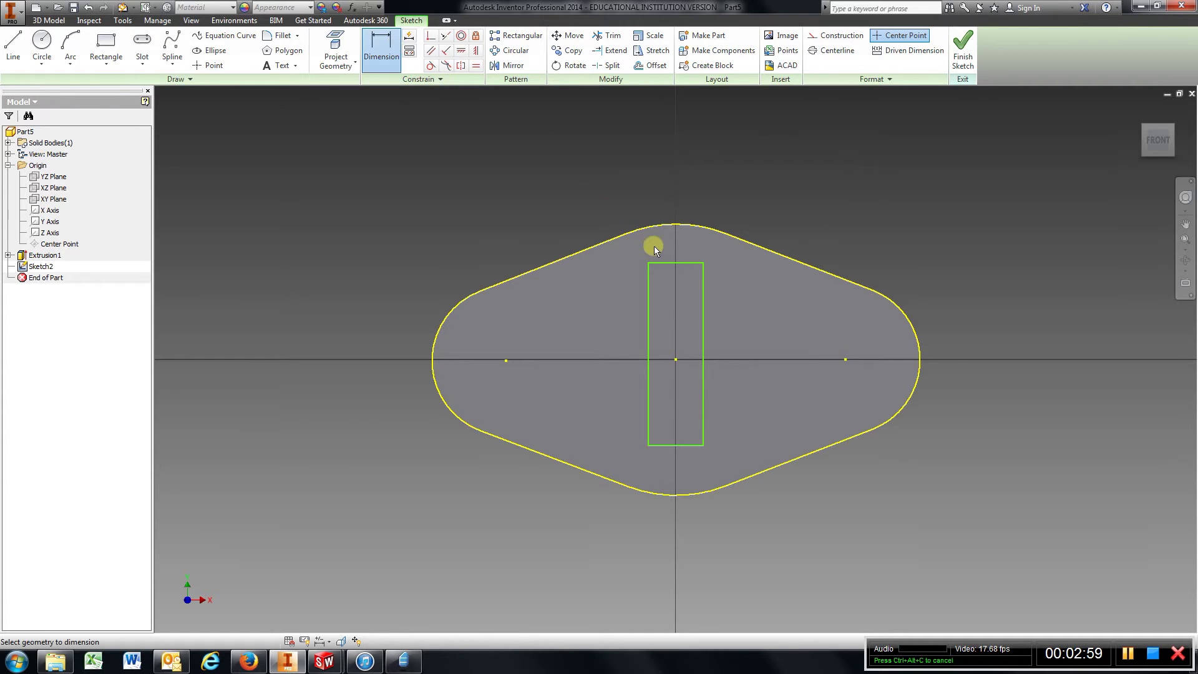
pyautogui.click(676, 165)
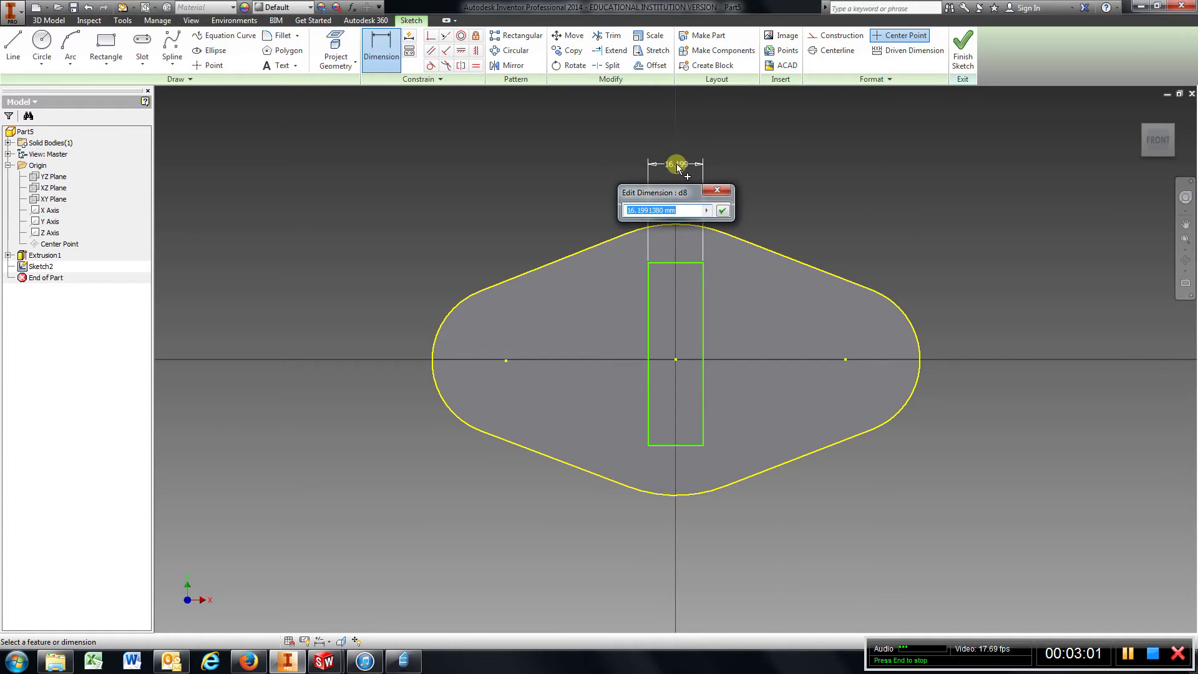
pyautogui.write('18')
pyautogui.press('Return')
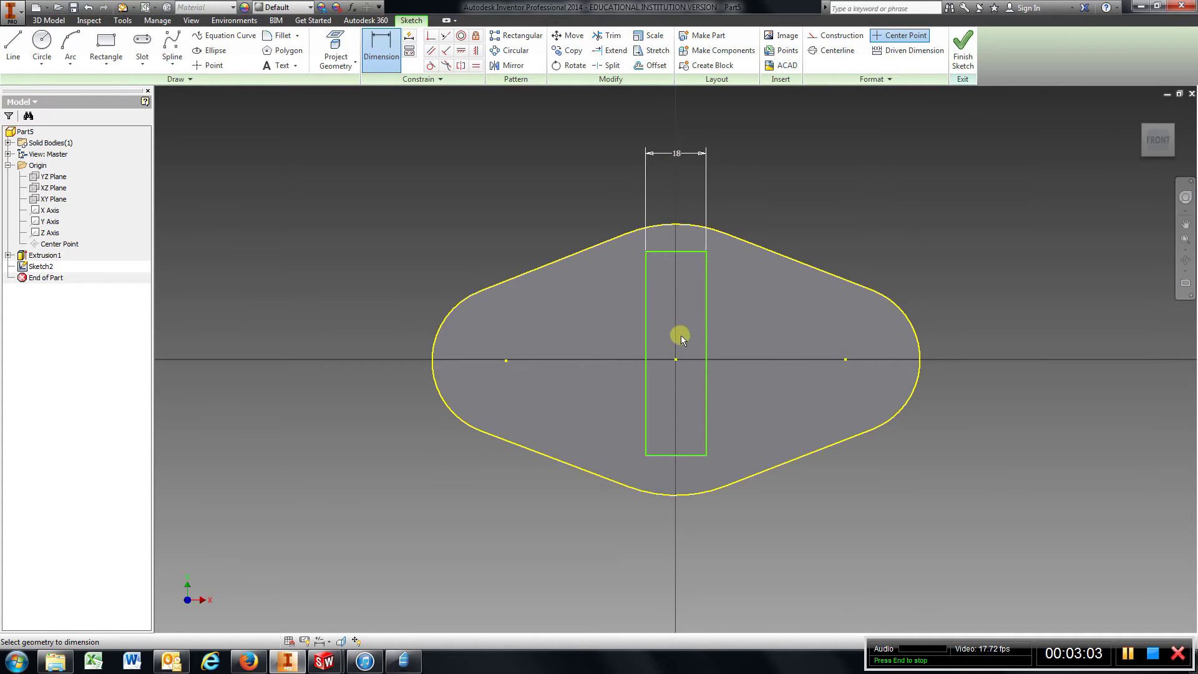
pyautogui.click(709, 384)
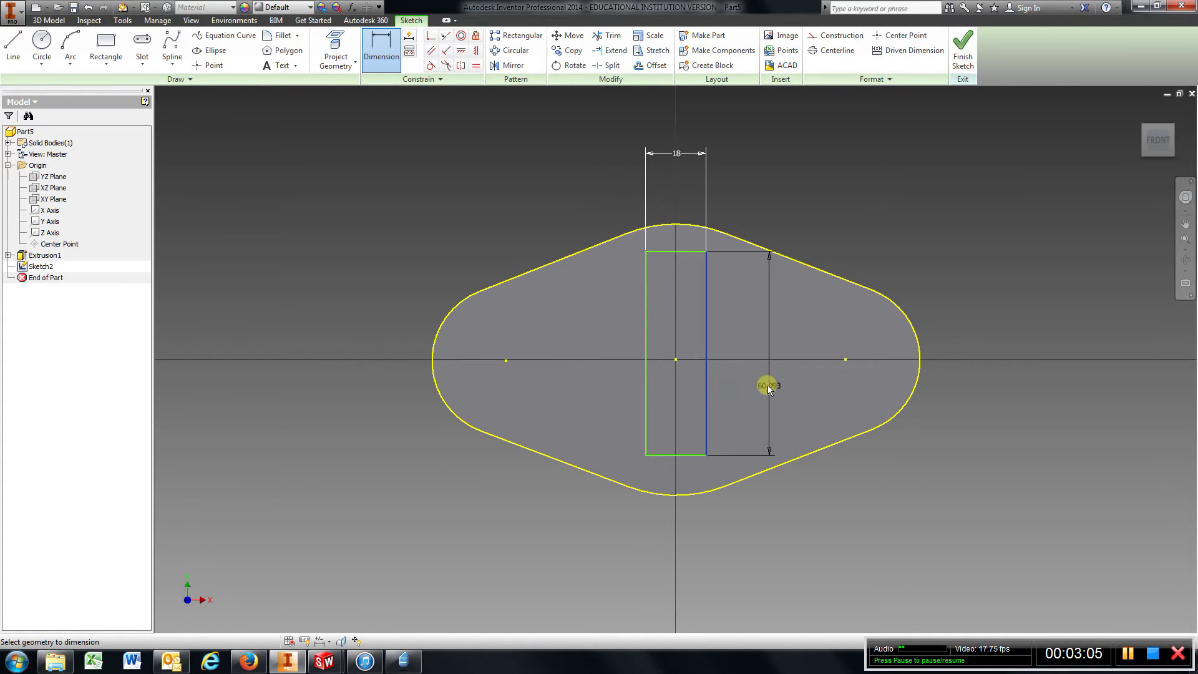
pyautogui.click(775, 386)
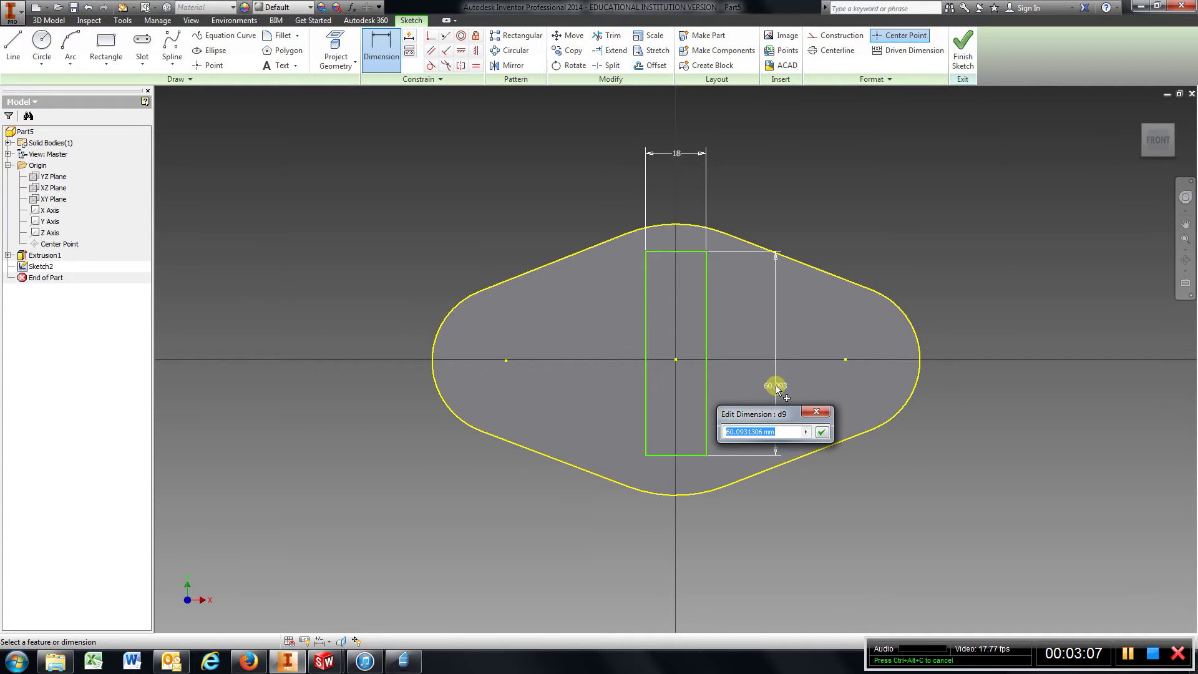
pyautogui.write('67')
pyautogui.press('Return')
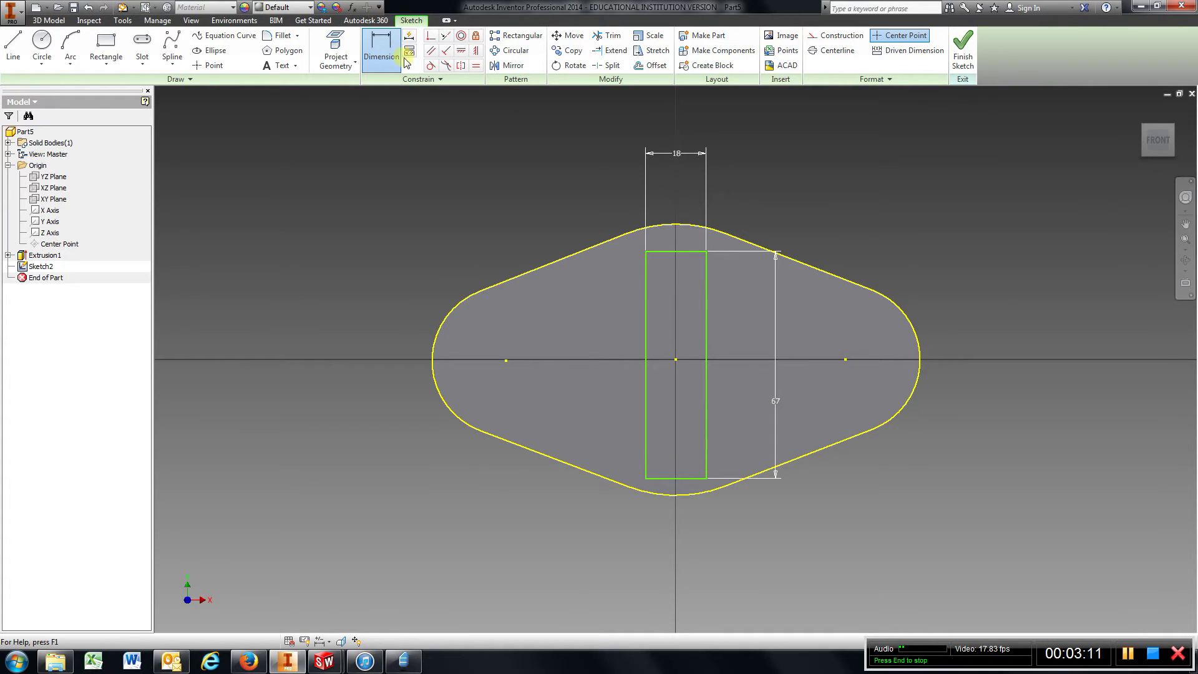
# Offset the rectangle's right edge 9 mm and bottom edge 67/2 from the sketch centre
pyautogui.click(676, 360)
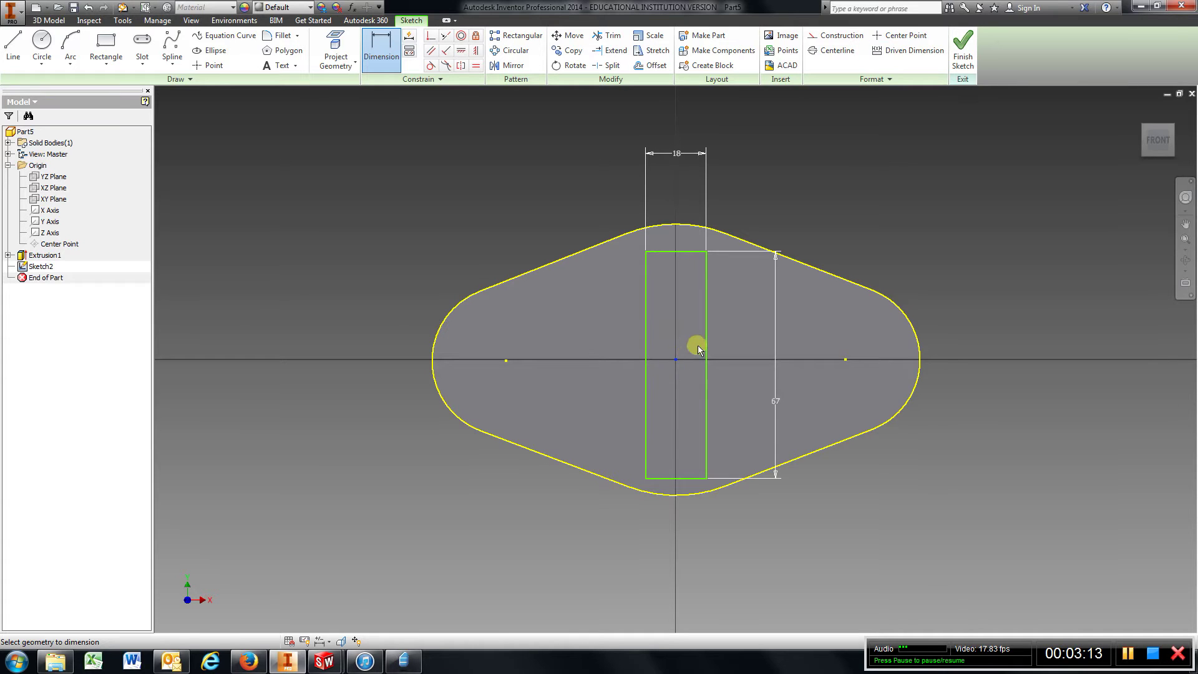
pyautogui.click(705, 343)
pyautogui.click(684, 206)
pyautogui.write('9')
pyautogui.press('Return')
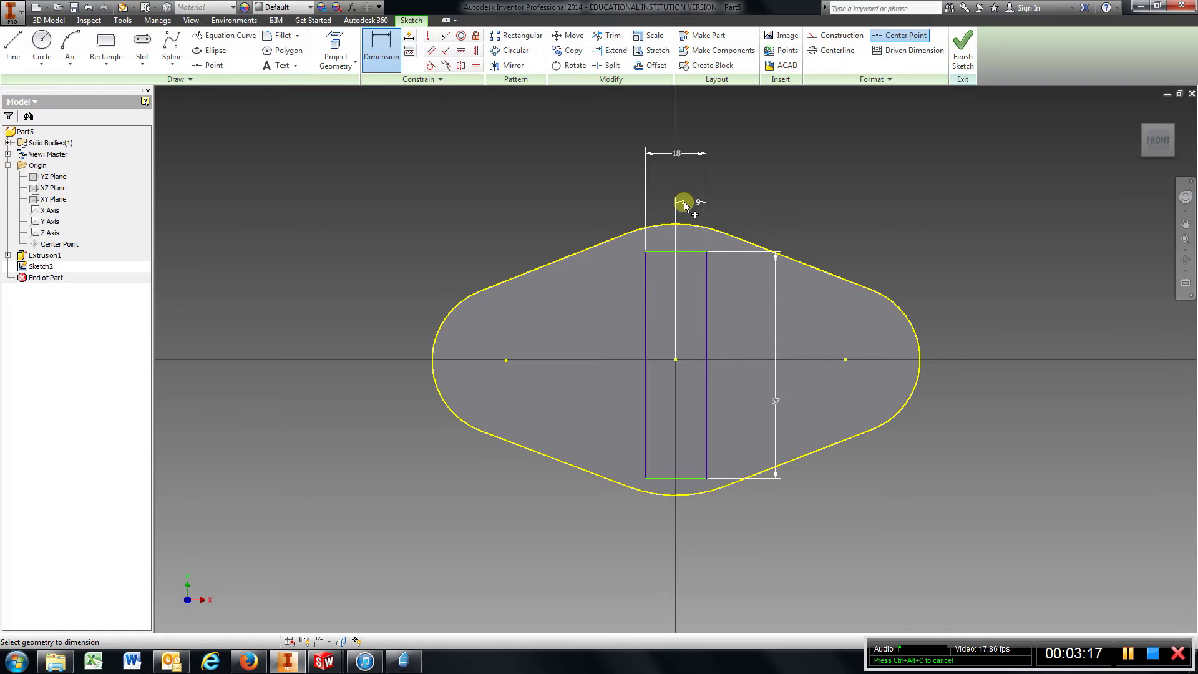
pyautogui.click(675, 359)
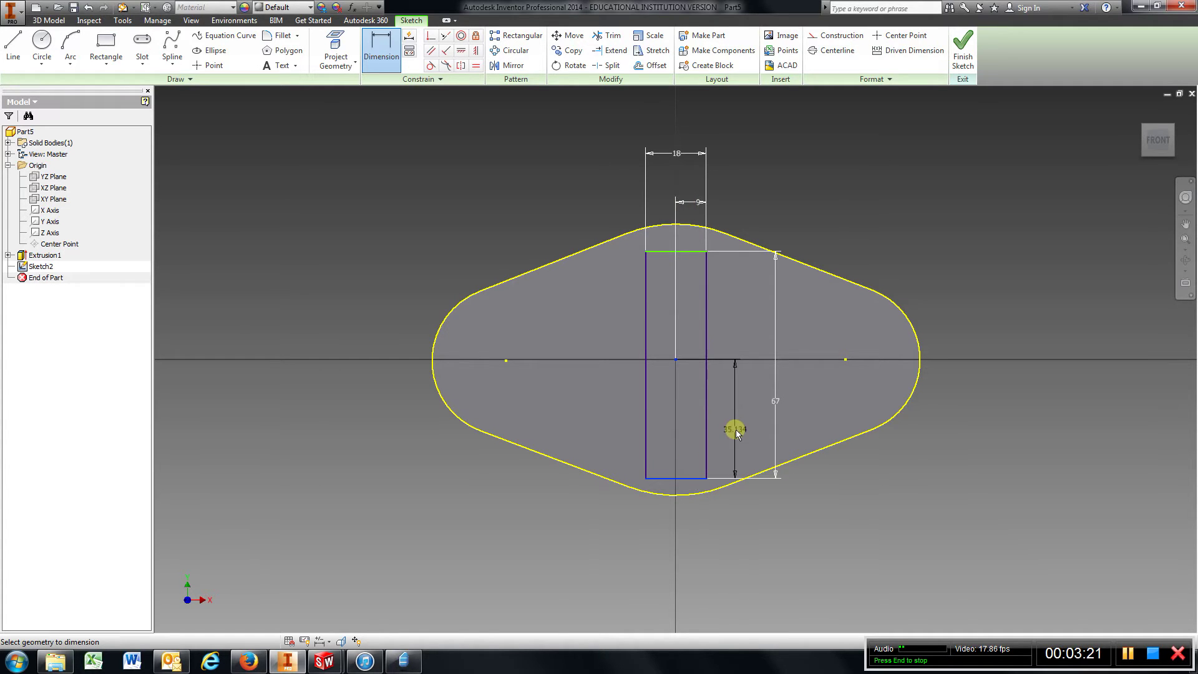
pyautogui.click(735, 428)
pyautogui.write('67/2')
pyautogui.press('Return')
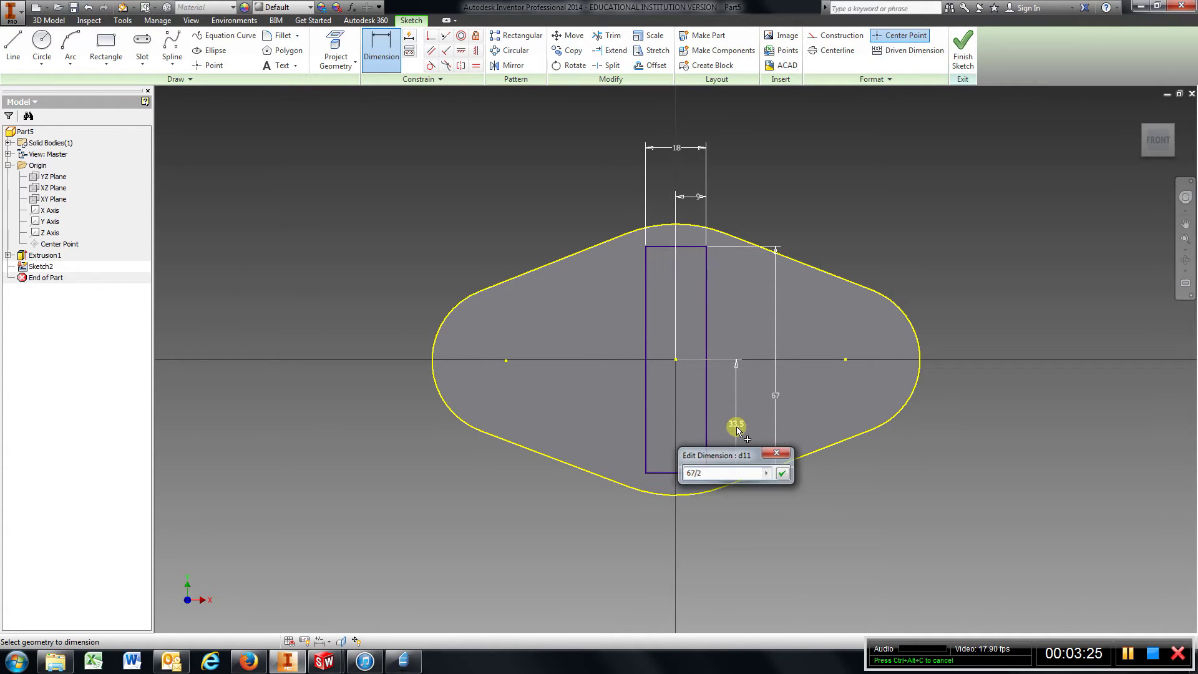
# Finish the rectangle sketch and extrude it 76-18 (58 mm) as Extrusion2
pyautogui.click(962, 53)
pyautogui.click(100, 53)
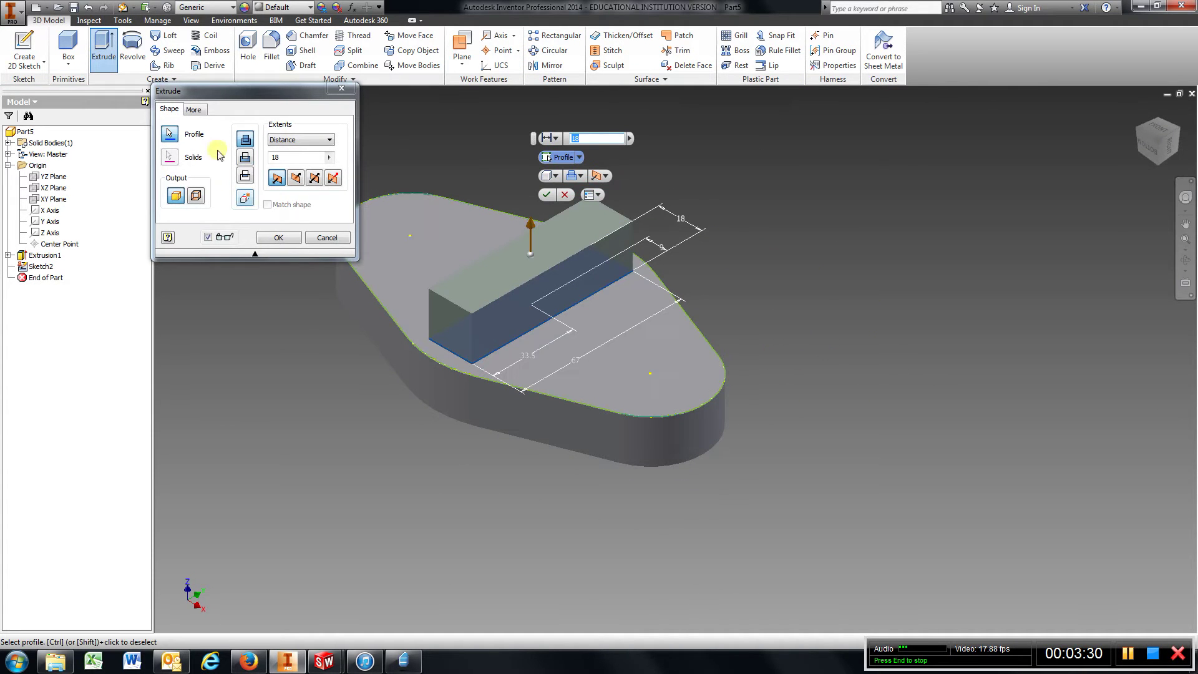
pyautogui.click(273, 159)
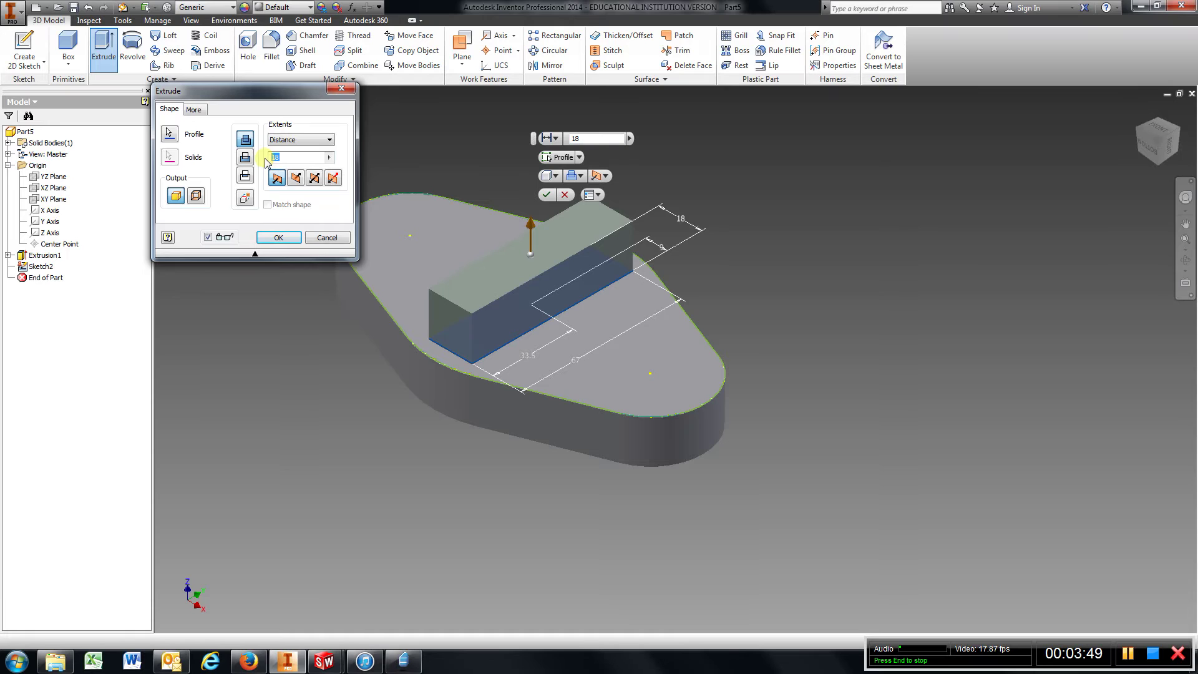
pyautogui.write('76-1')
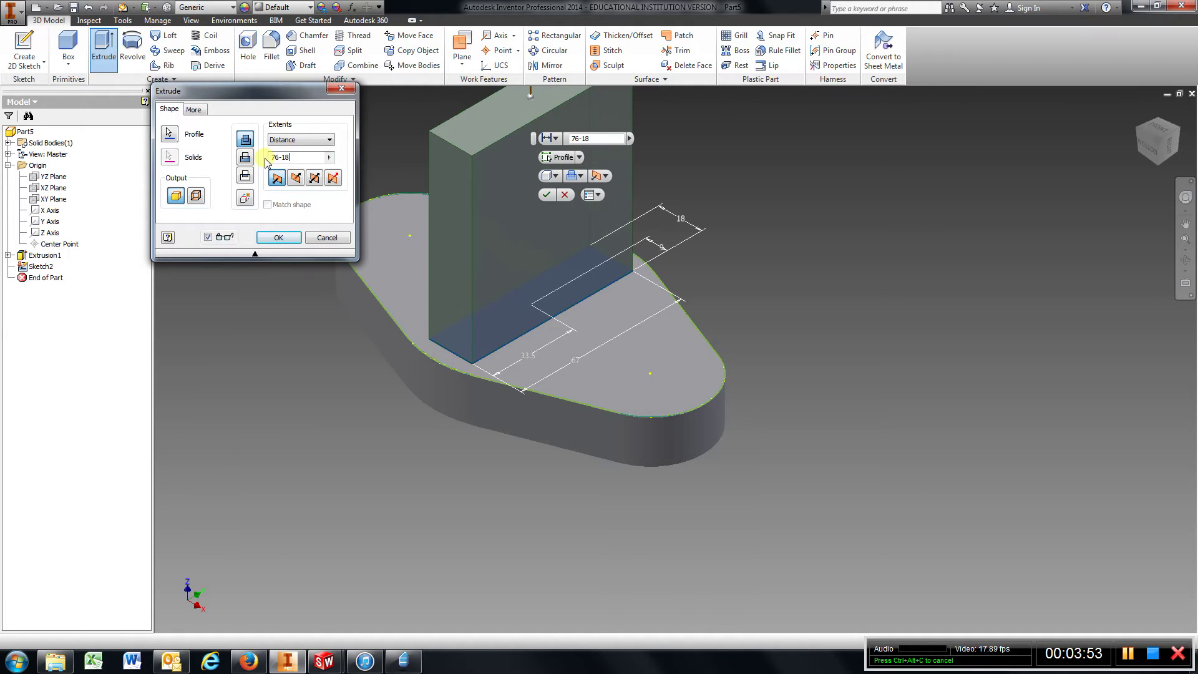
pyautogui.write('8')
pyautogui.press('Return')
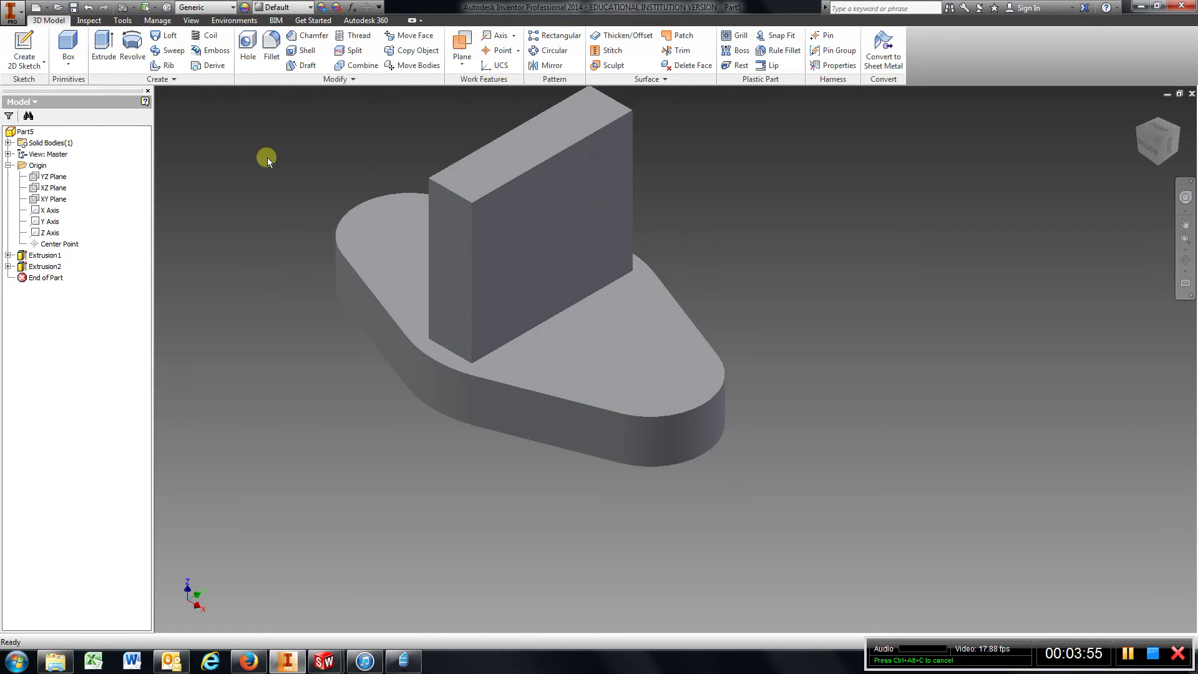
# Start Sketch3 on the block's front face and centre a 46 mm circle on its top edge
pyautogui.click(24, 50)
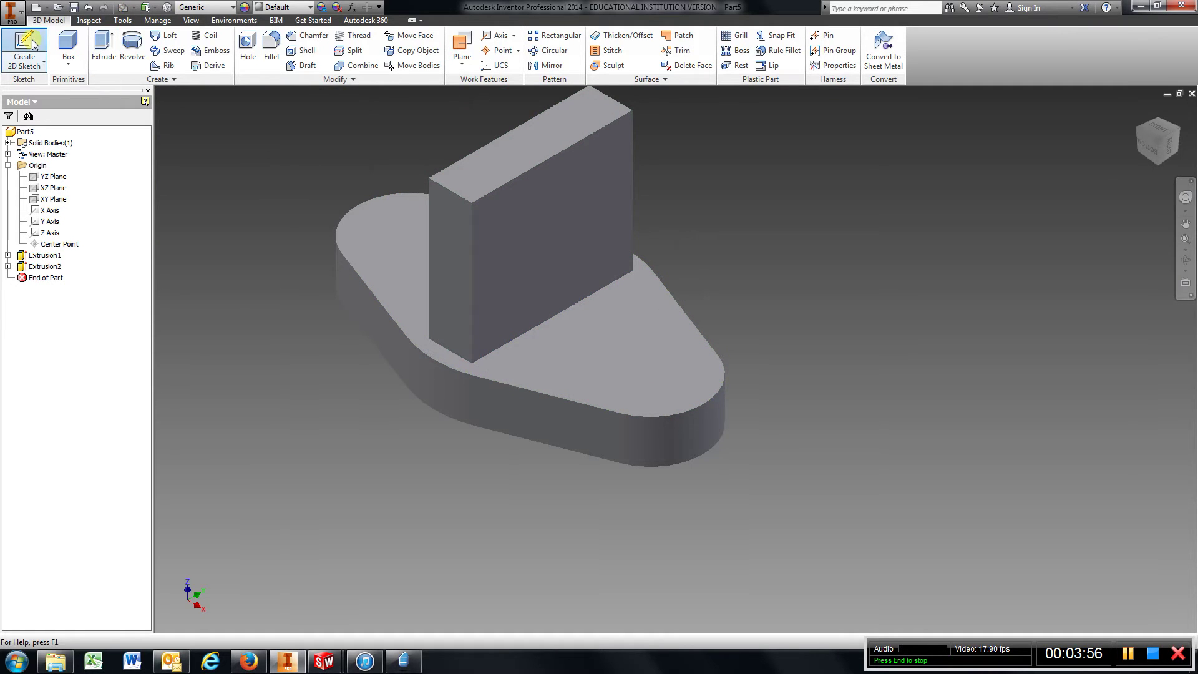
pyautogui.click(561, 226)
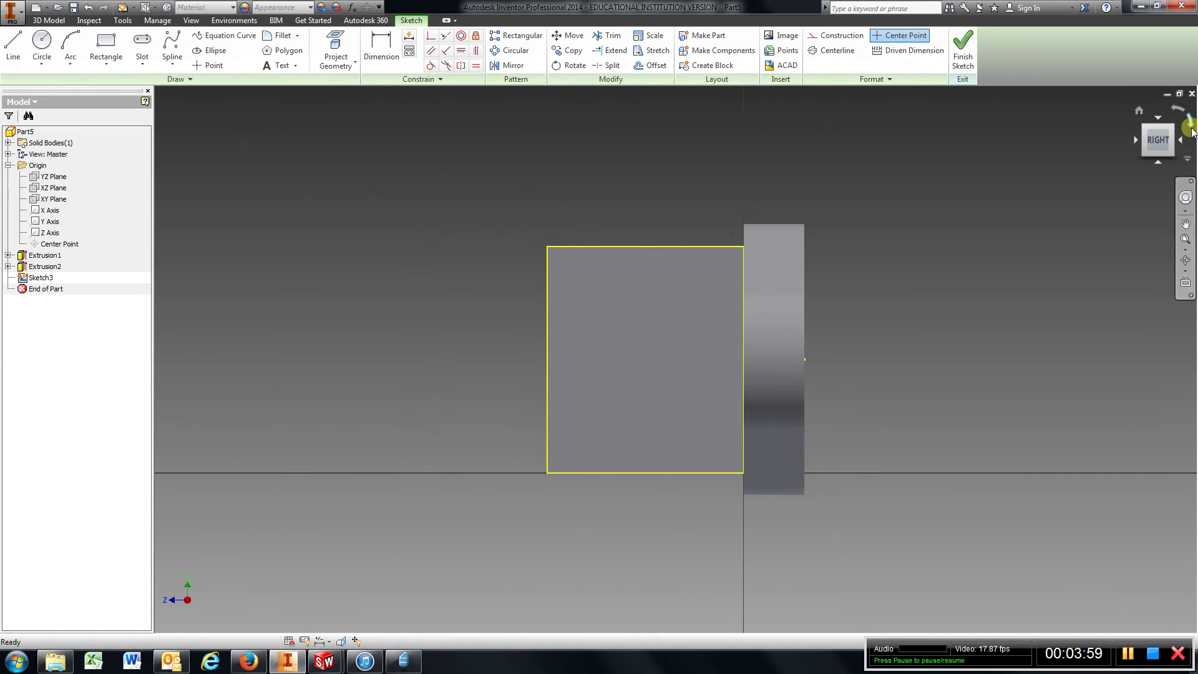
pyautogui.click(1190, 126)
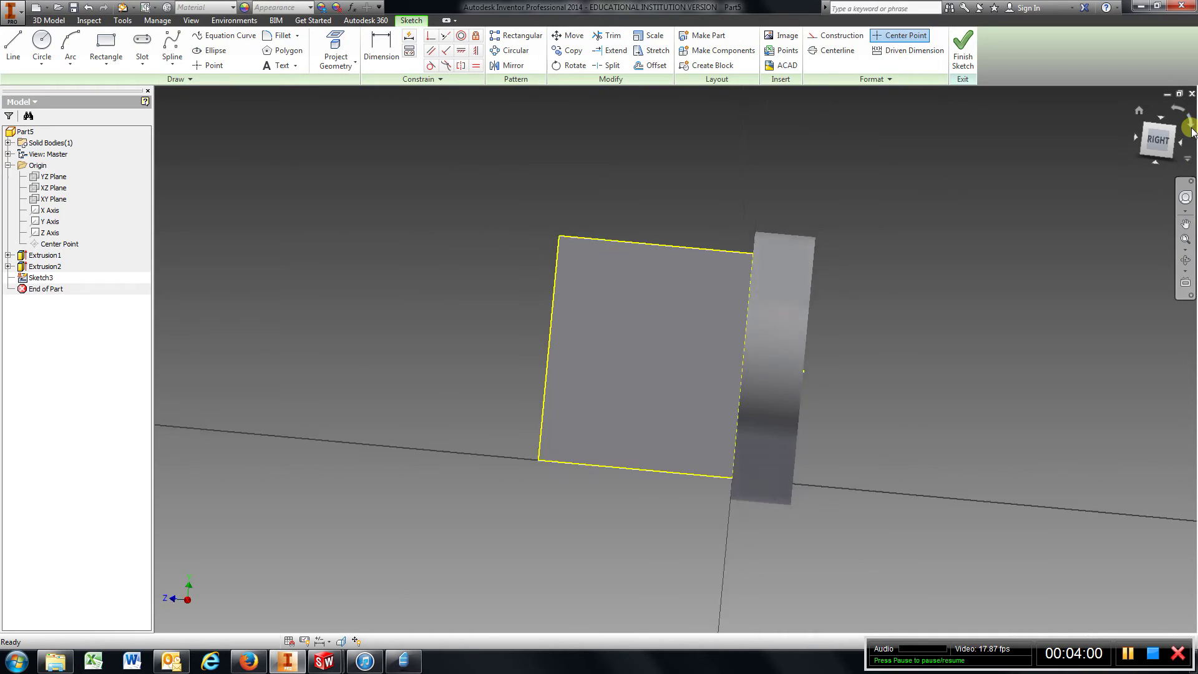
pyautogui.click(45, 58)
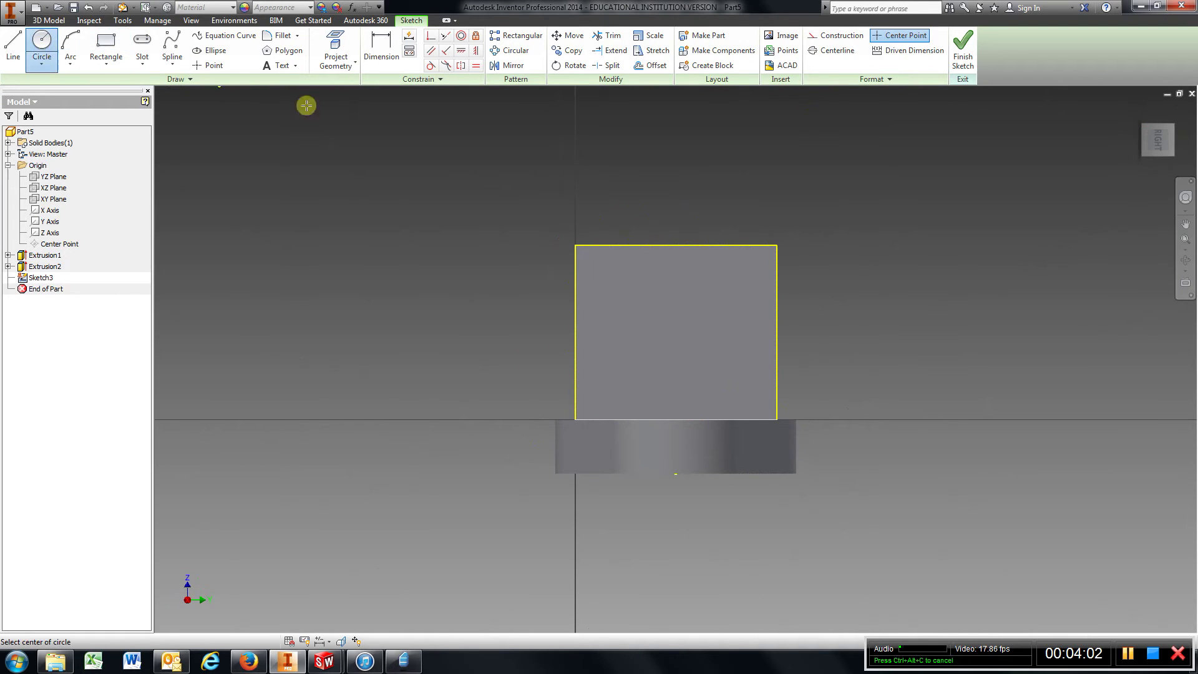
pyautogui.click(676, 246)
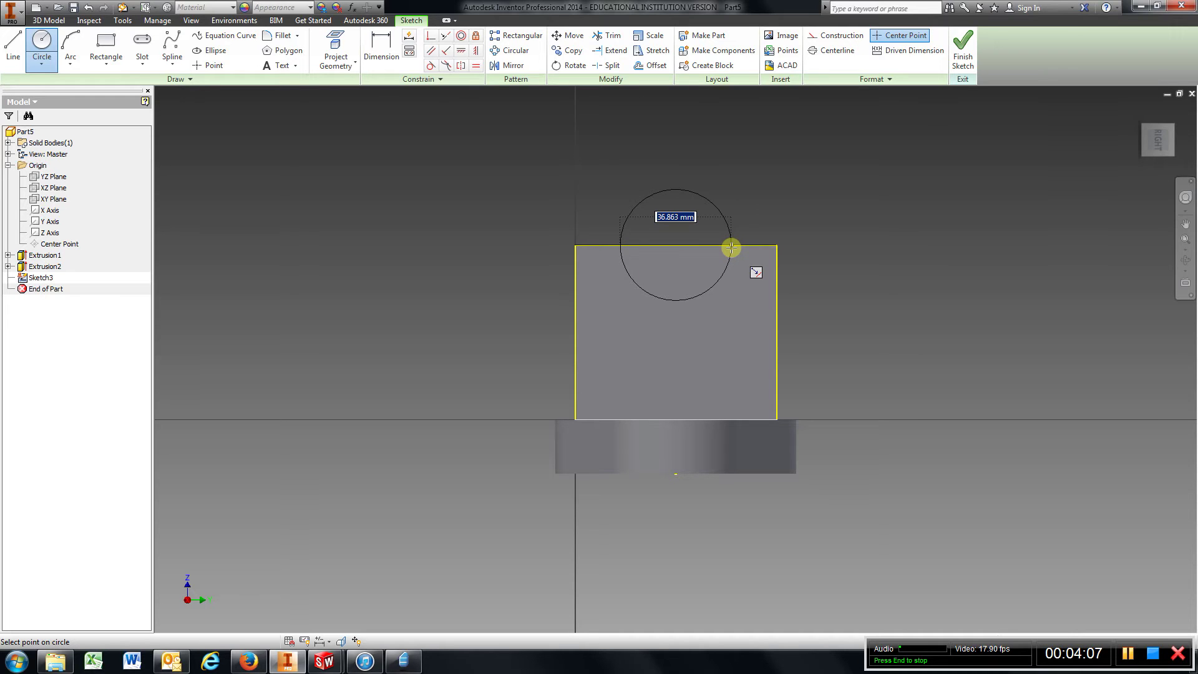
pyautogui.write('46')
pyautogui.press('Return')
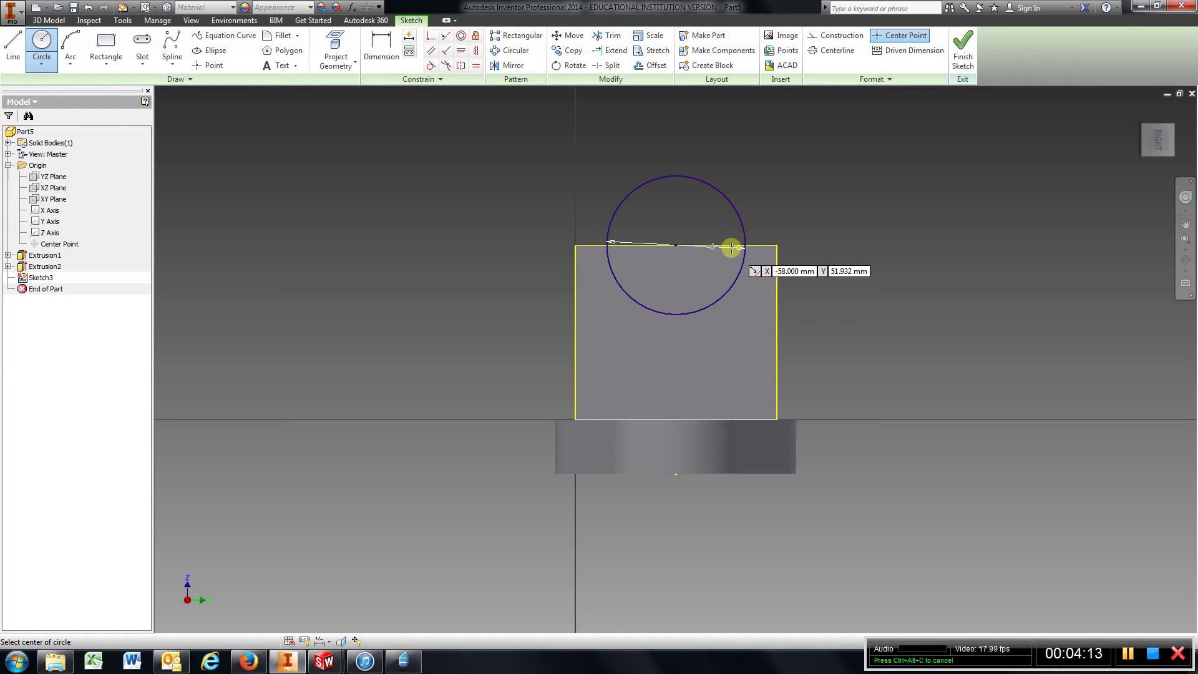
pyautogui.moveTo(1179, 141)
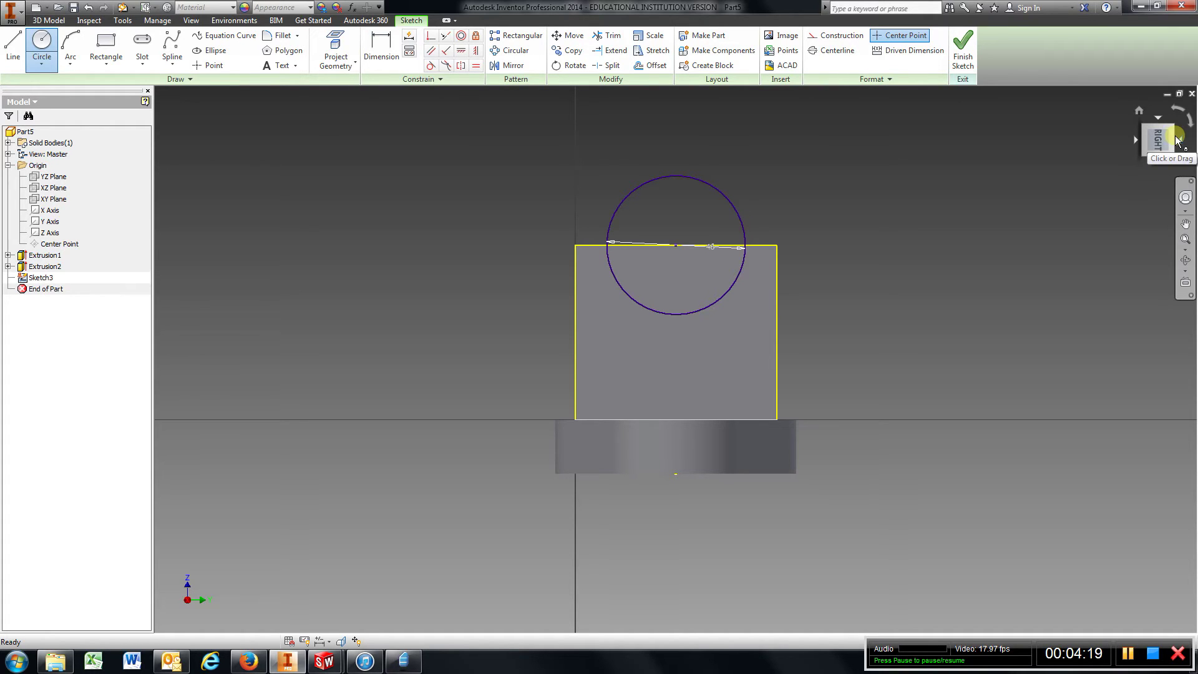
# Extrude the 46 mm circle asymmetrically, 11 mm one way and 29 mm the other
pyautogui.click(964, 55)
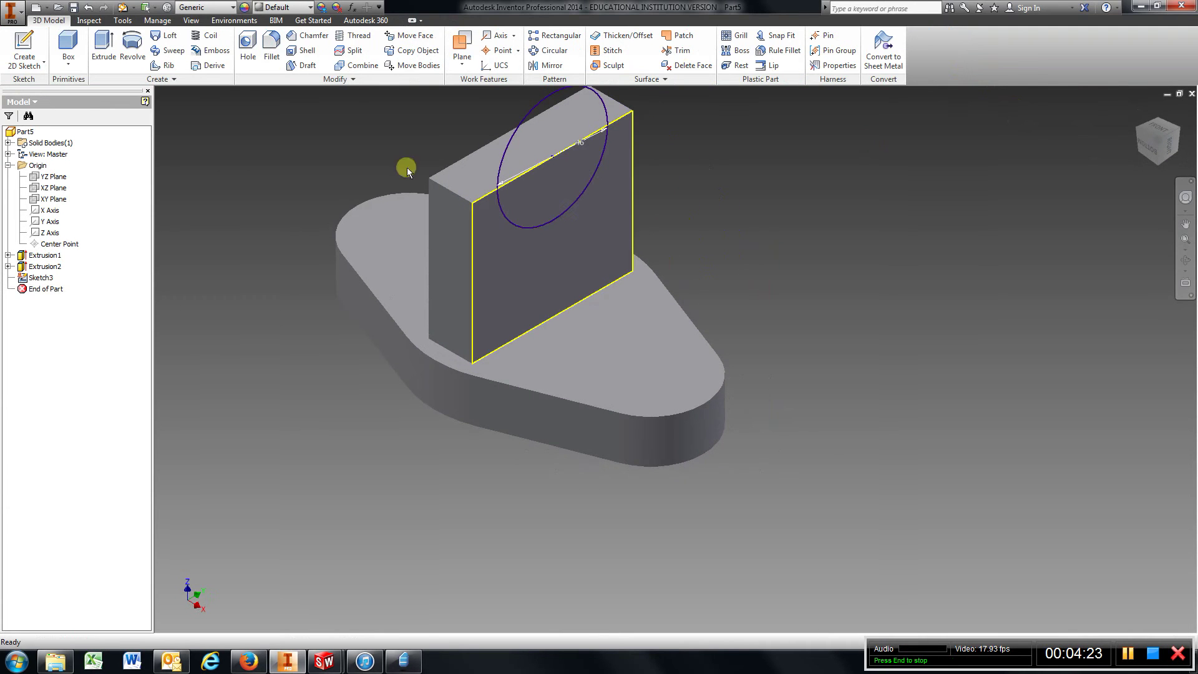
pyautogui.click(103, 49)
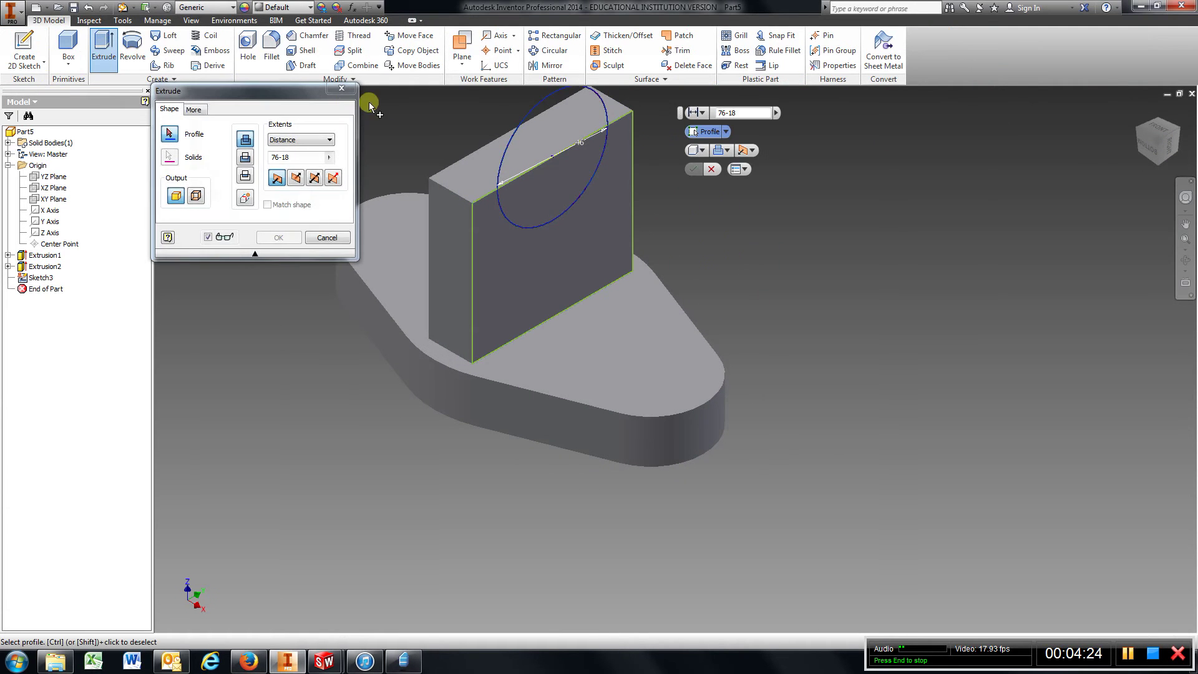
pyautogui.click(506, 131)
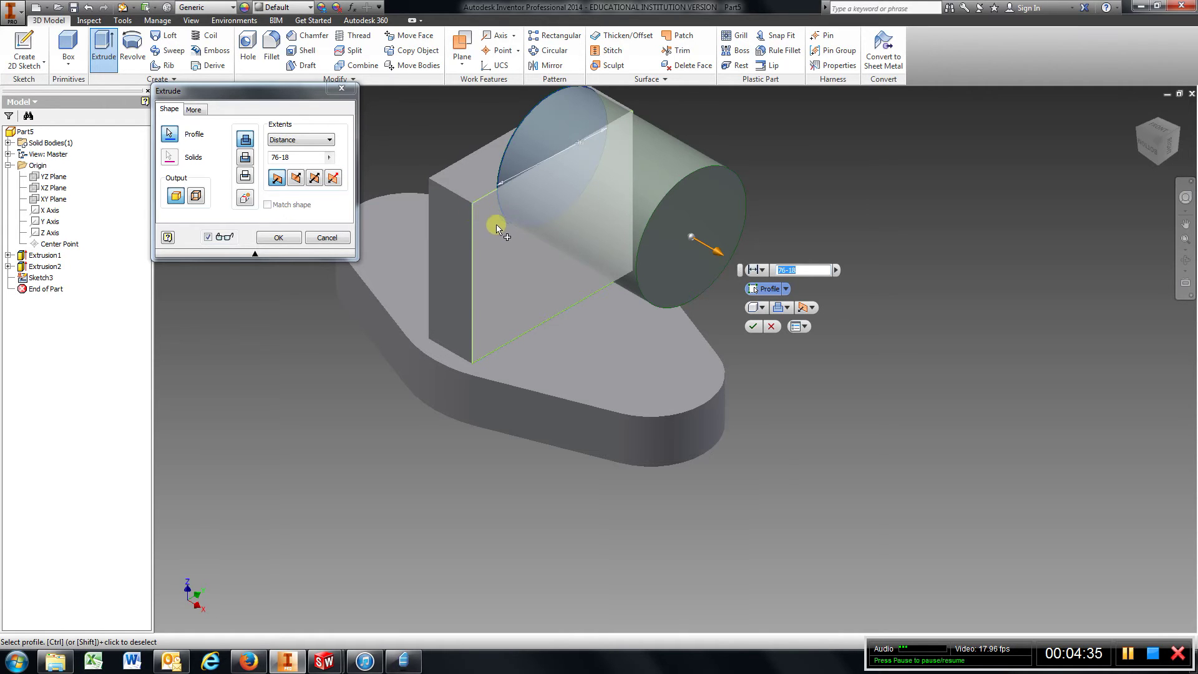
pyautogui.click(334, 179)
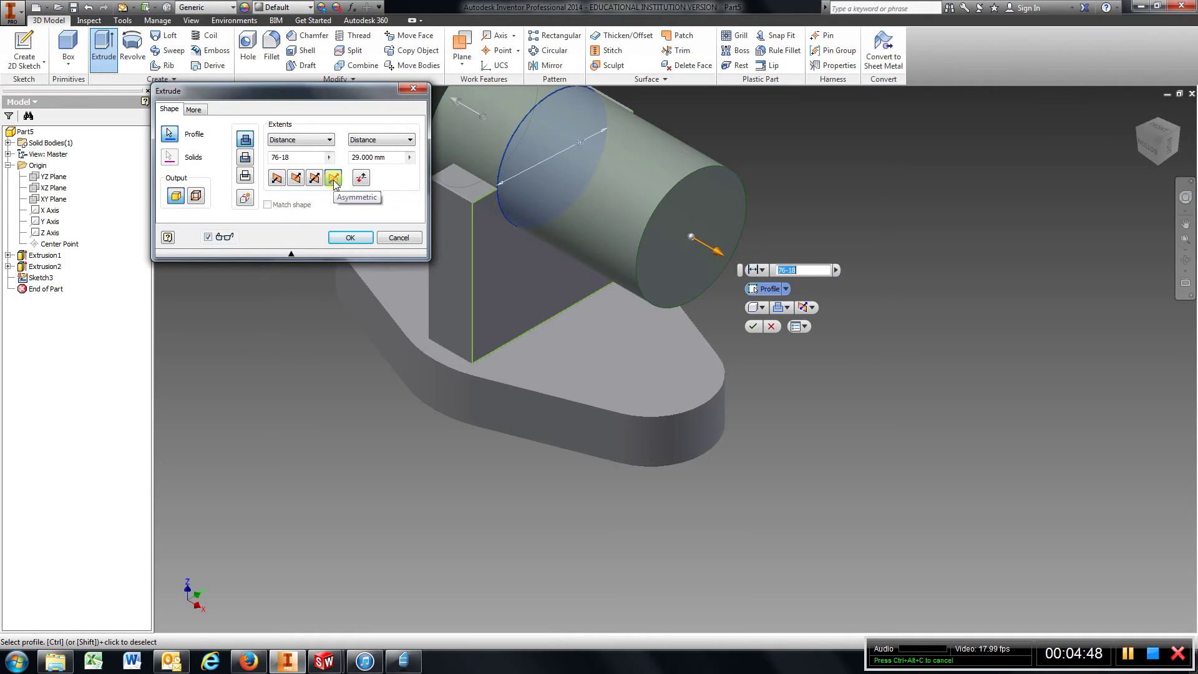
pyautogui.click(302, 156)
pyautogui.moveTo(303, 156); pyautogui.dragTo(270, 160)
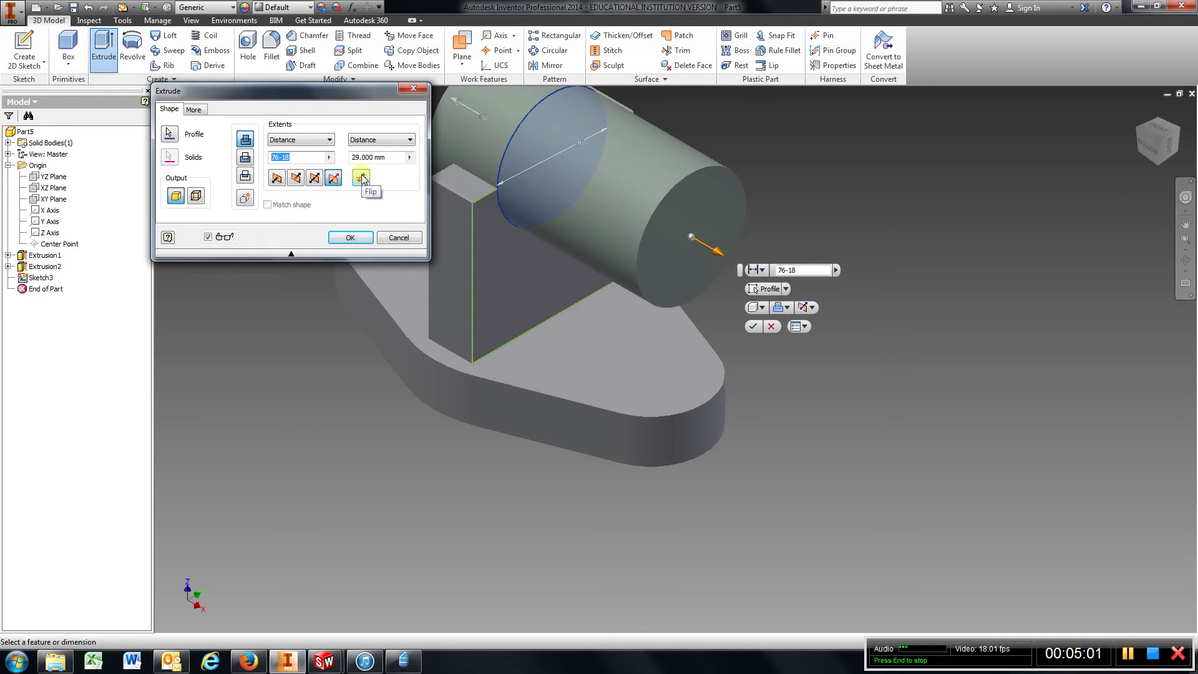
pyautogui.write('11')
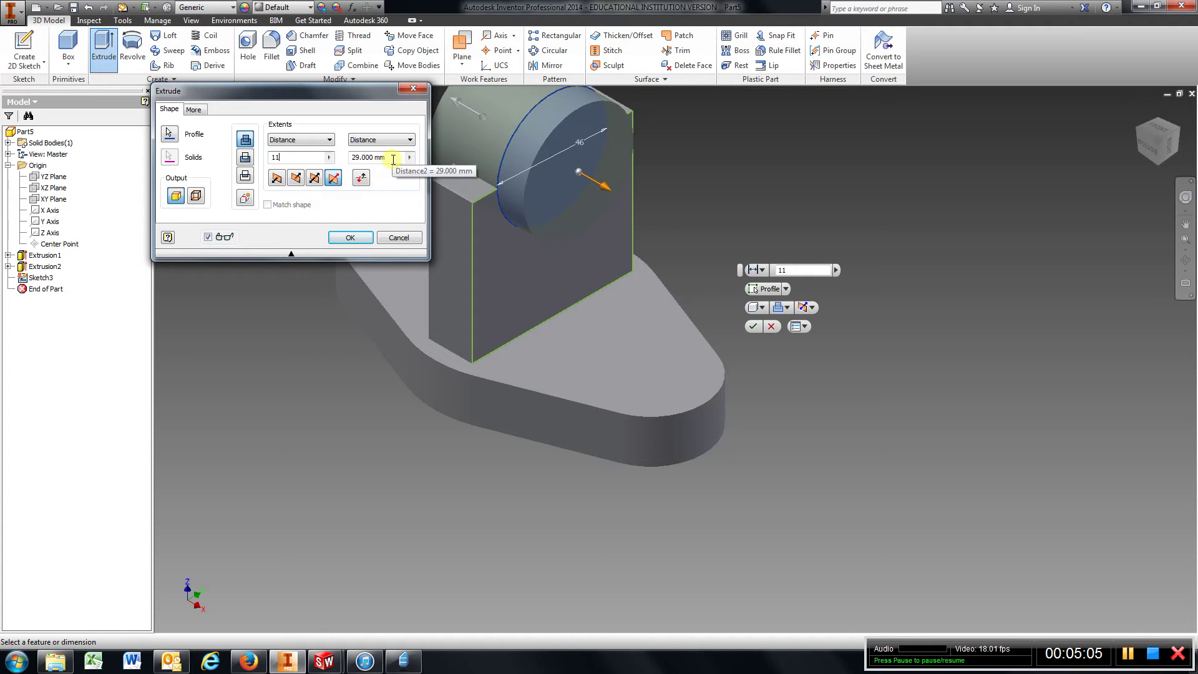
pyautogui.moveTo(262, 163)
pyautogui.keyDown('shift'); pyautogui.mouseDown(button='middle')
pyautogui.moveTo(174, 122)
pyautogui.moveTo(195, 99)
pyautogui.moveTo(237, 107)
pyautogui.mouseUp(button='middle'); pyautogui.keyUp('shift')
pyautogui.click(349, 237)
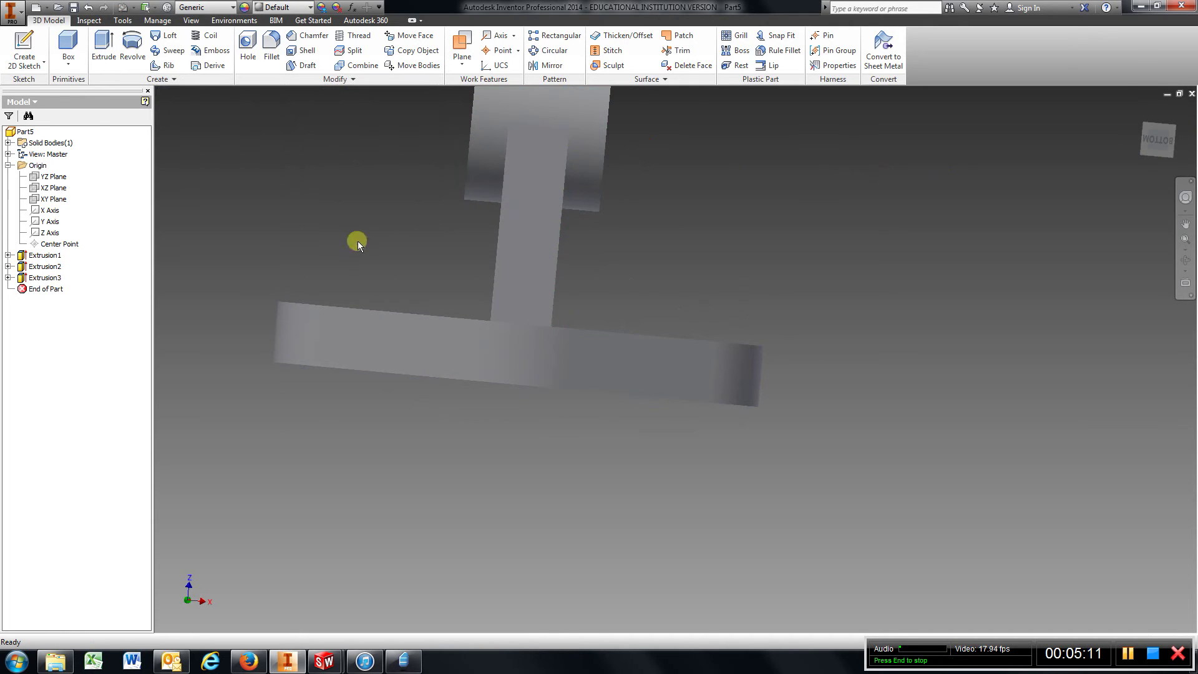
# Orbit the model to an elevated front view facing the boss end above the base plate
pyautogui.keyDown('shift'); pyautogui.moveTo(1173, 188); pyautogui.dragTo(571, 228, button='middle'); pyautogui.keyUp('shift')
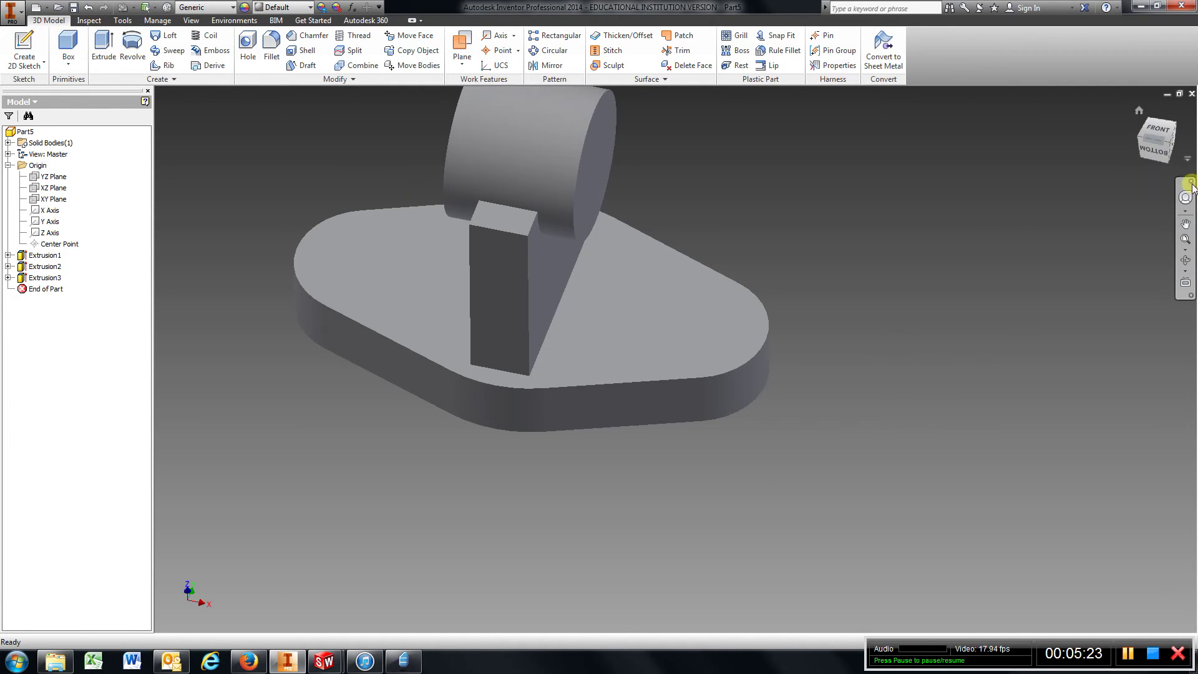
pyautogui.moveTo(1158, 148)
pyautogui.mouseDown()
pyautogui.moveTo(1050, 80)
pyautogui.moveTo(995, 142)
pyautogui.moveTo(1051, 176)
pyautogui.mouseUp()
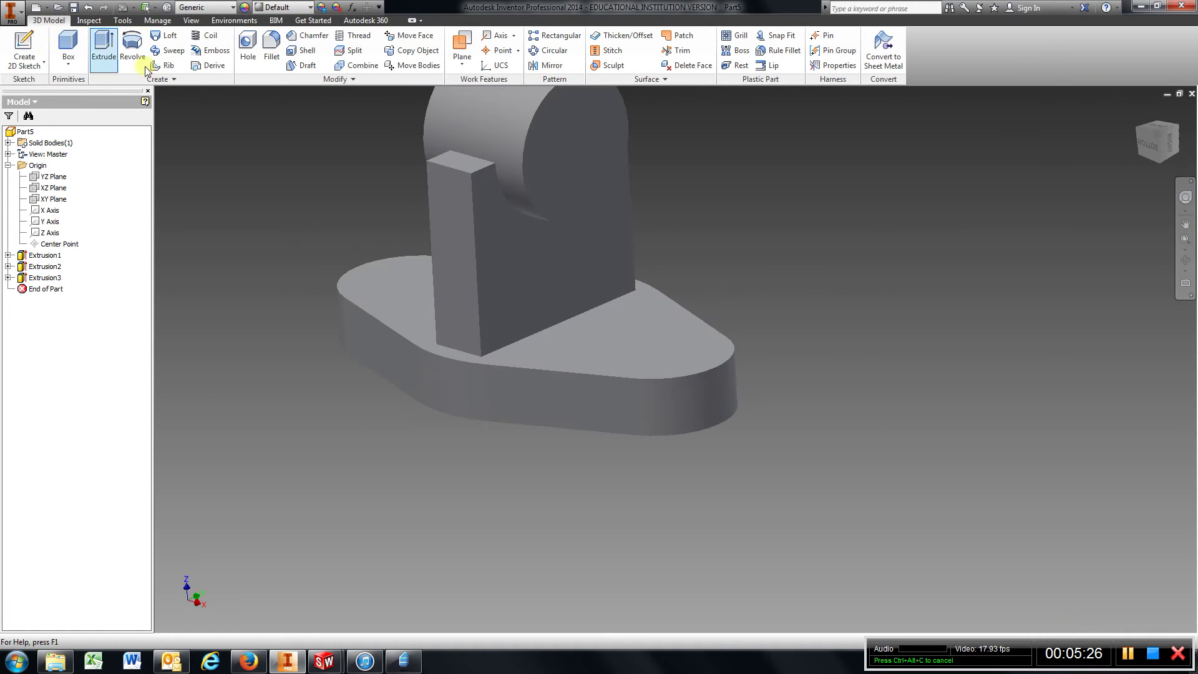
# On the boss end face, sketch a 30 mm circle centred on the boss's centre point
pyautogui.click(25, 50)
pyautogui.click(560, 163)
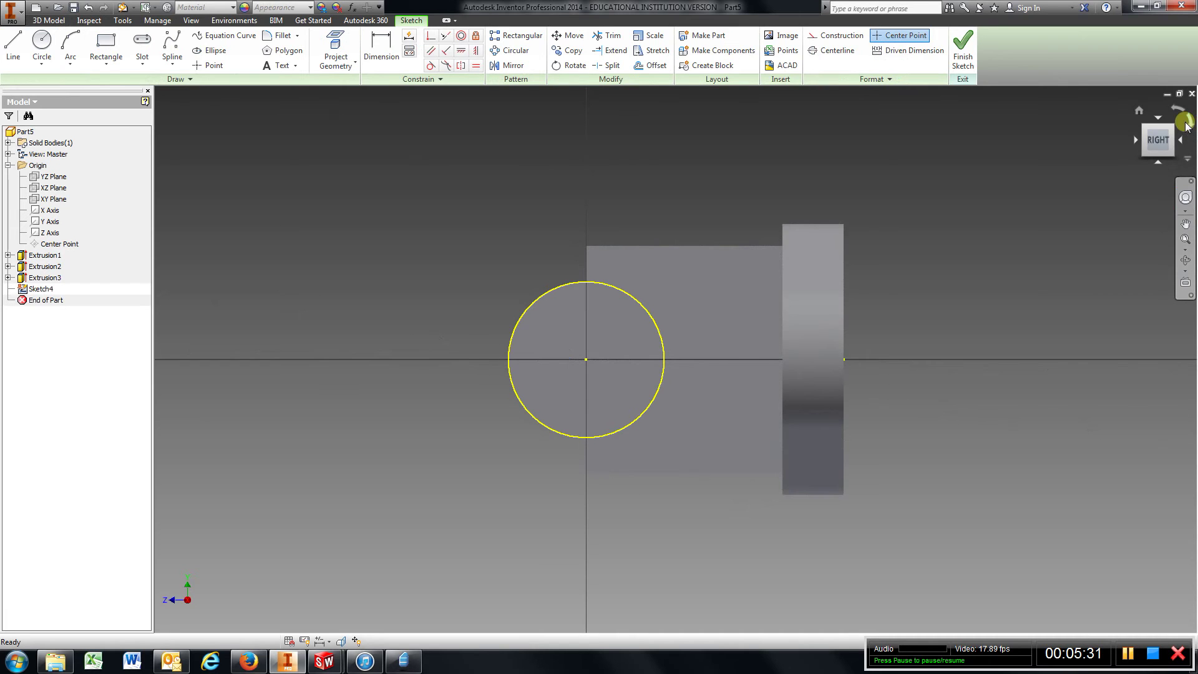
pyautogui.click(1183, 121)
pyautogui.click(41, 44)
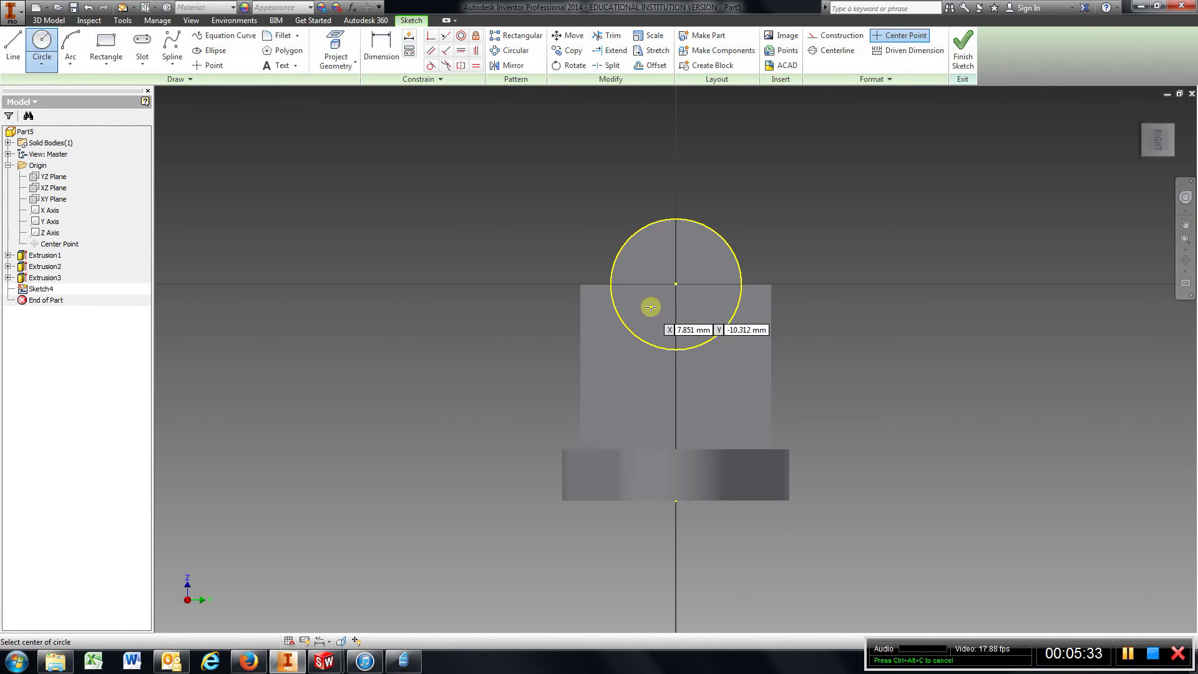
pyautogui.click(676, 285)
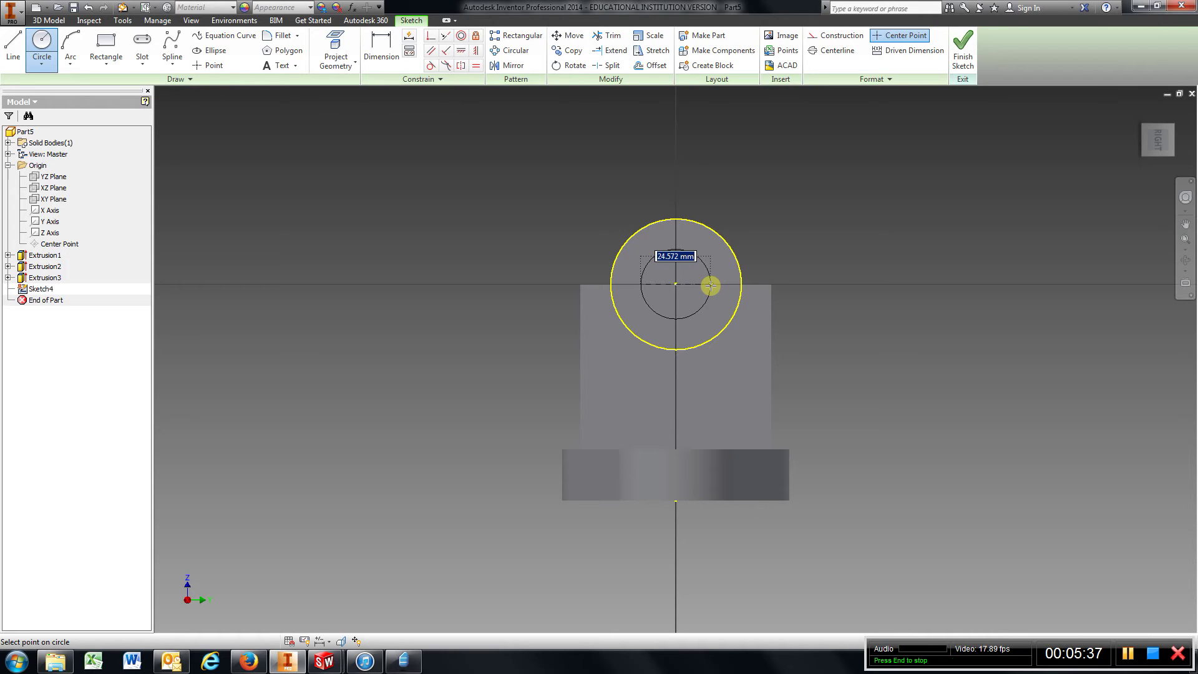
pyautogui.write('30')
pyautogui.press('Return')
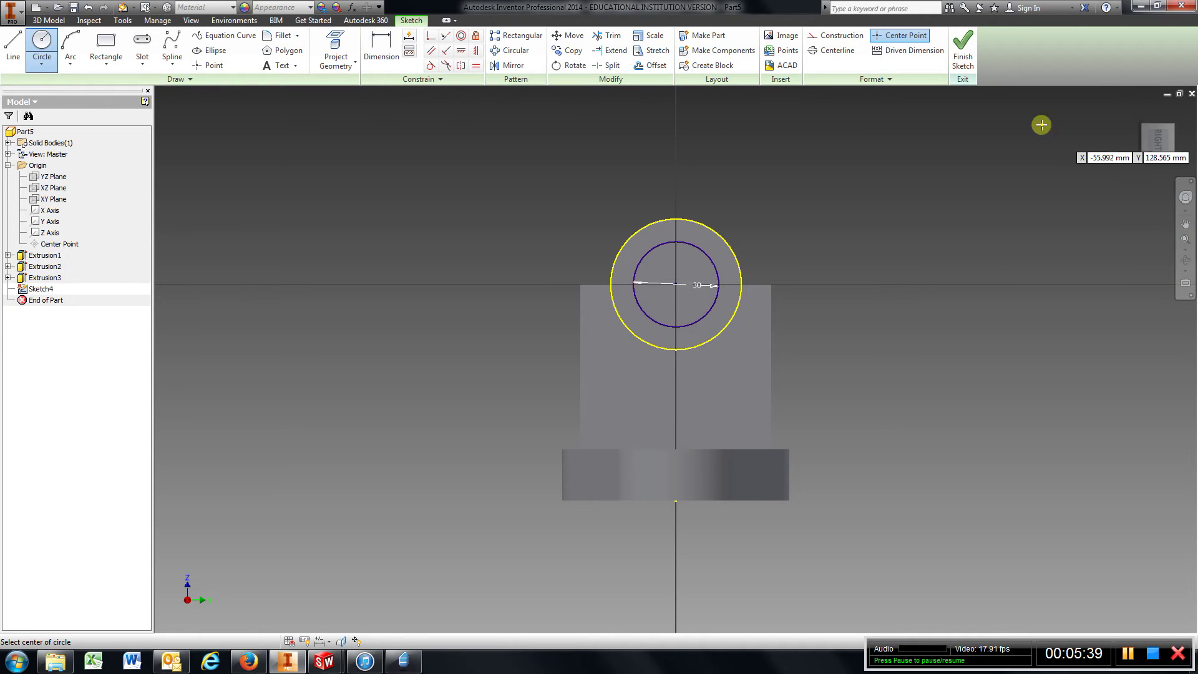
pyautogui.click(963, 55)
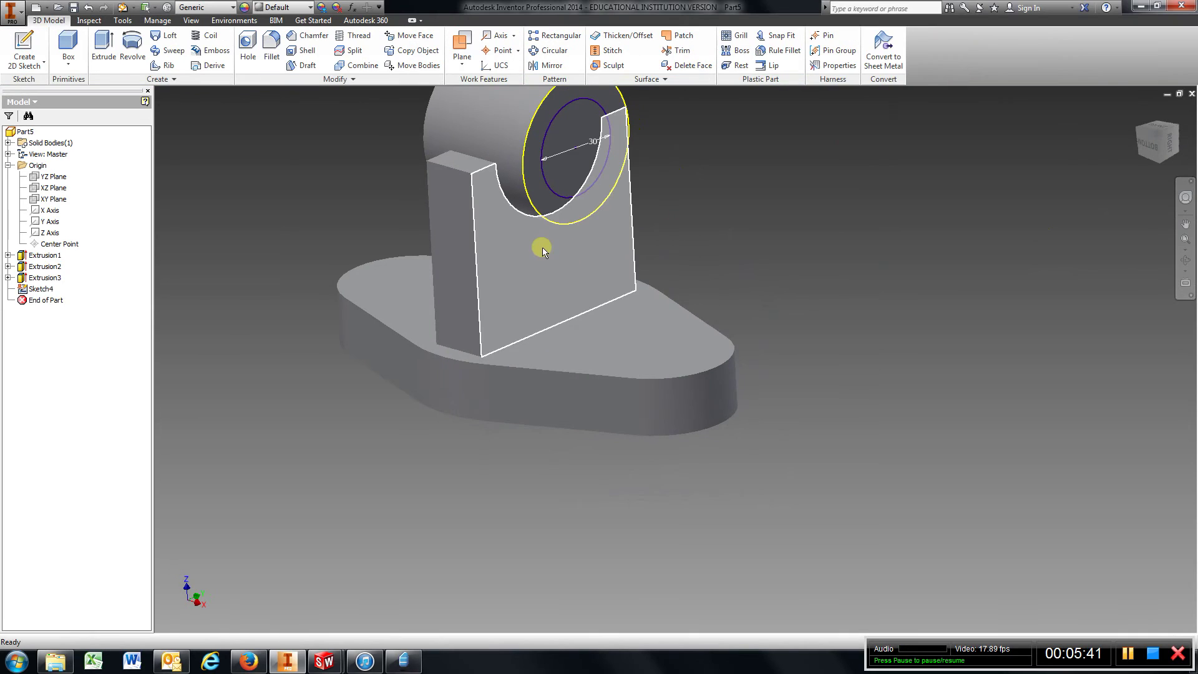
# Cut the inner 30 mm circle through all of the boss to form the bore
pyautogui.moveTo(541, 247); pyautogui.dragTo(543, 324, button='middle')
pyautogui.click(103, 47)
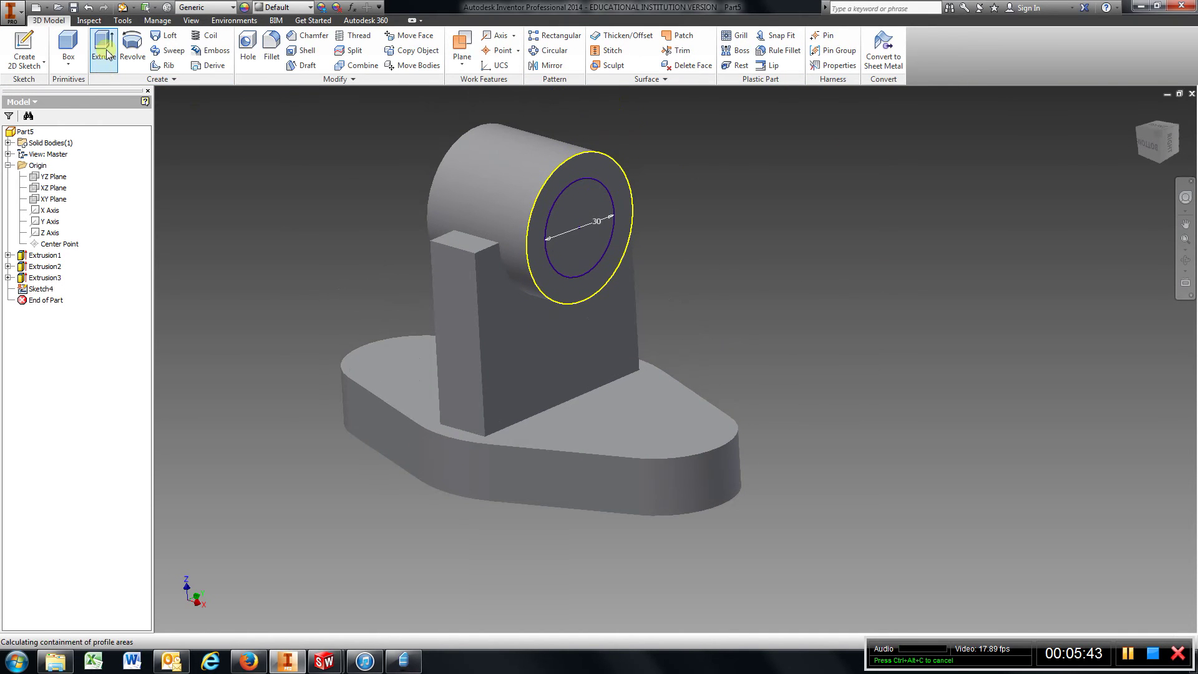
pyautogui.click(587, 235)
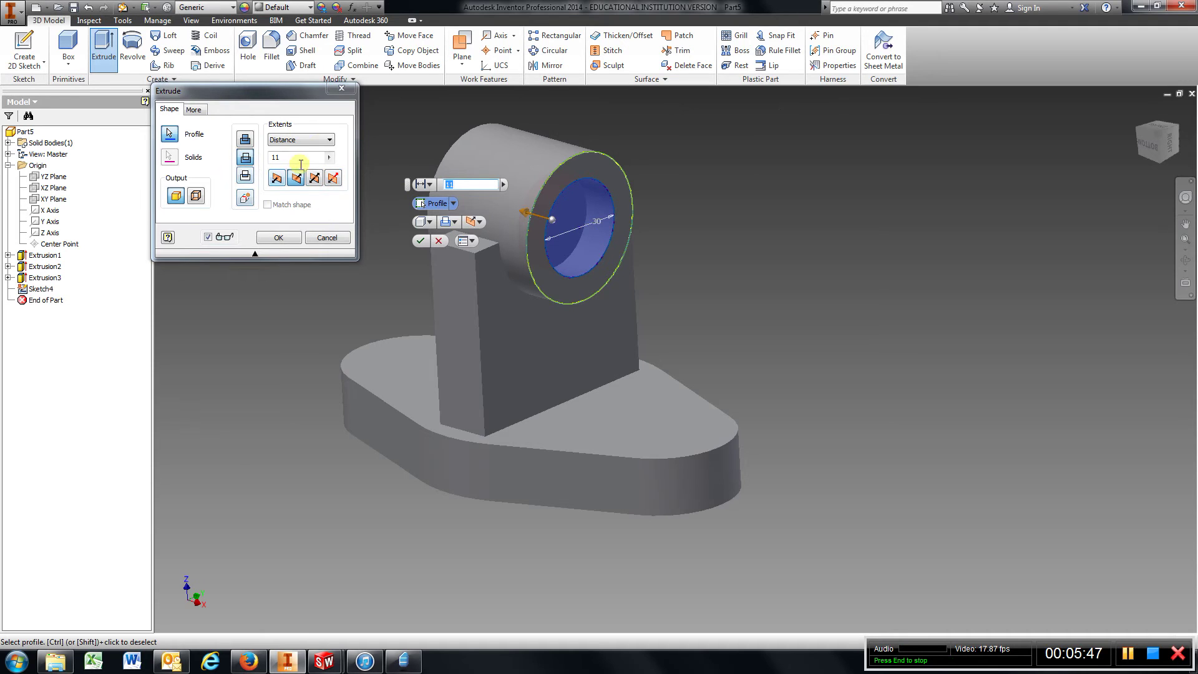
pyautogui.click(329, 140)
pyautogui.click(298, 184)
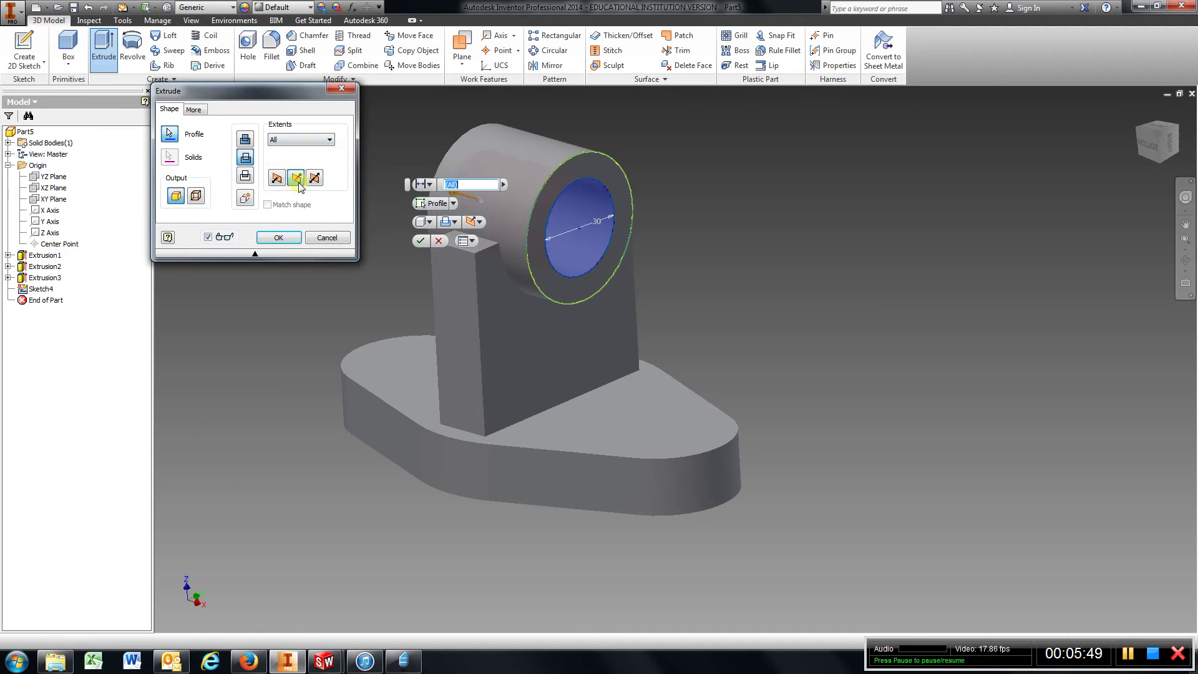
pyautogui.click(281, 237)
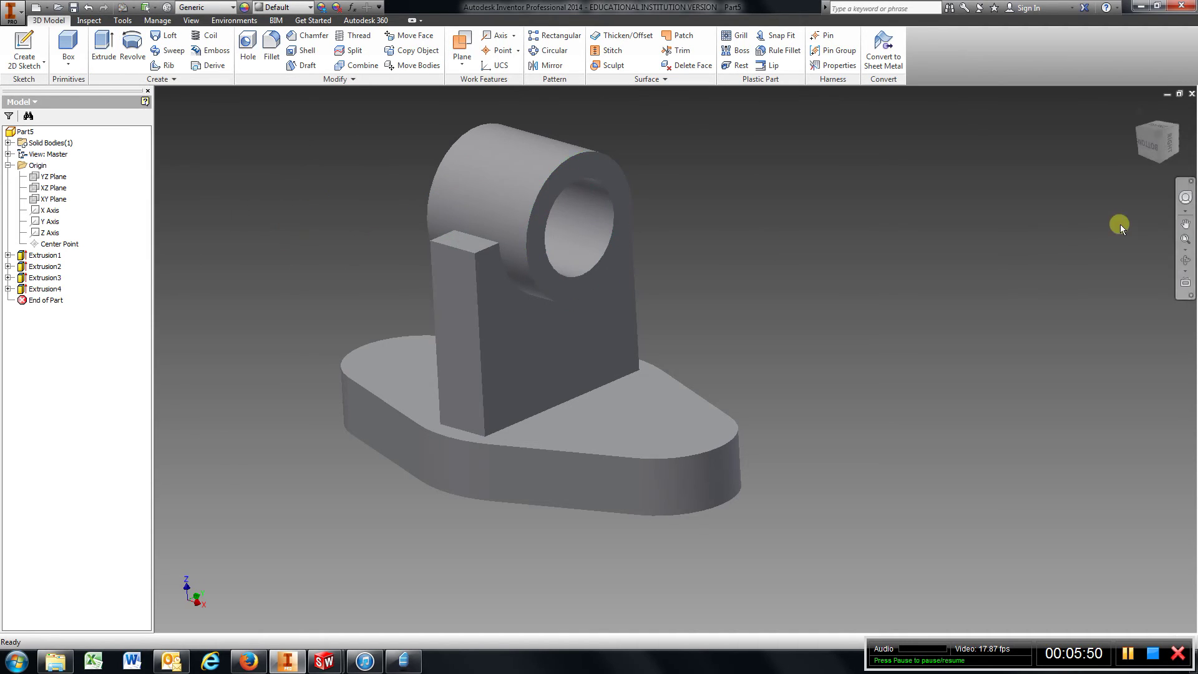
# Start a new sketch on the upright's face, viewed straight on with the boss on top
pyautogui.click(1168, 146)
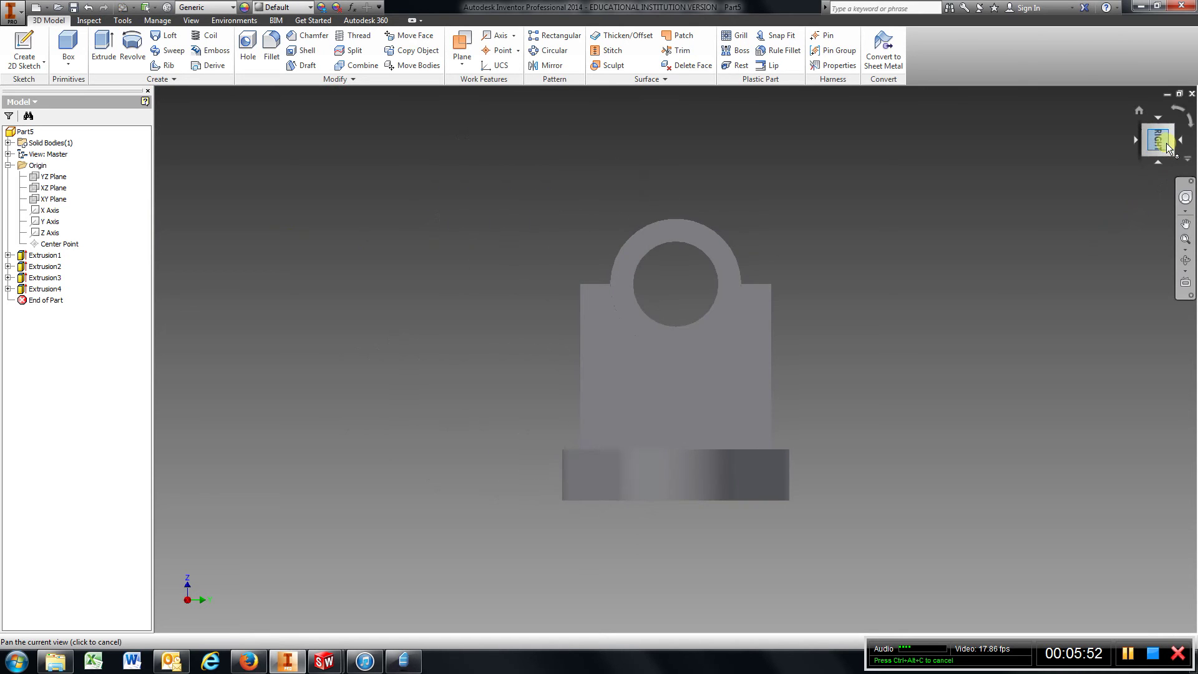
pyautogui.click(12, 41)
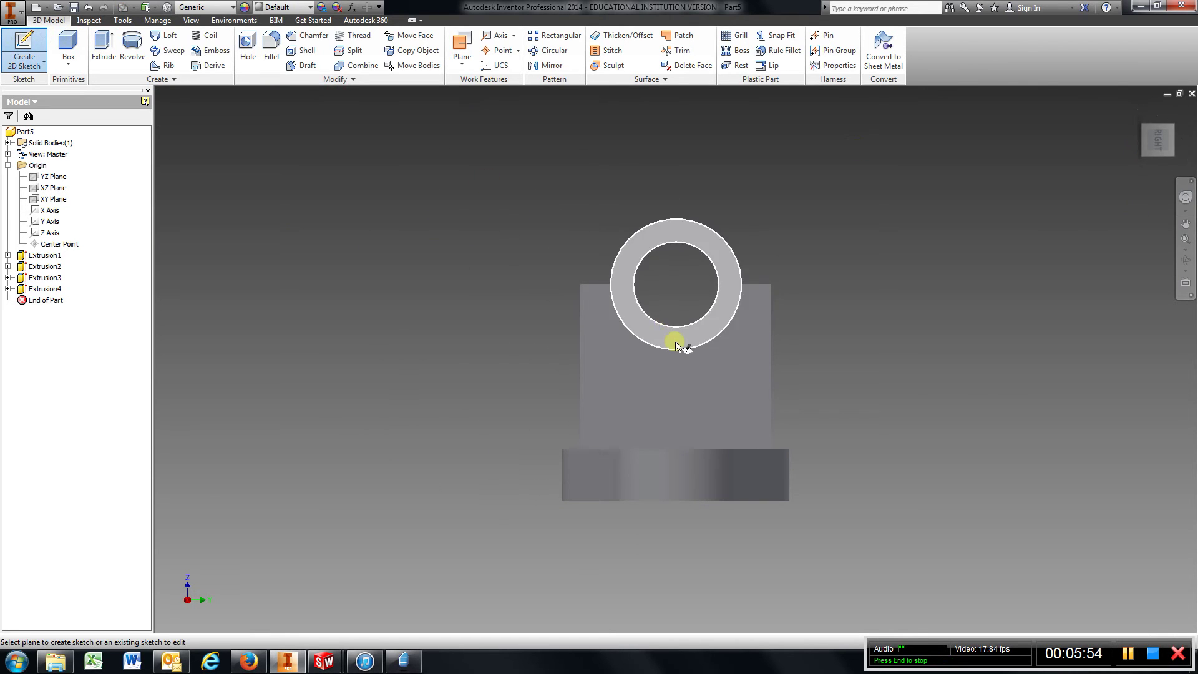
pyautogui.click(649, 397)
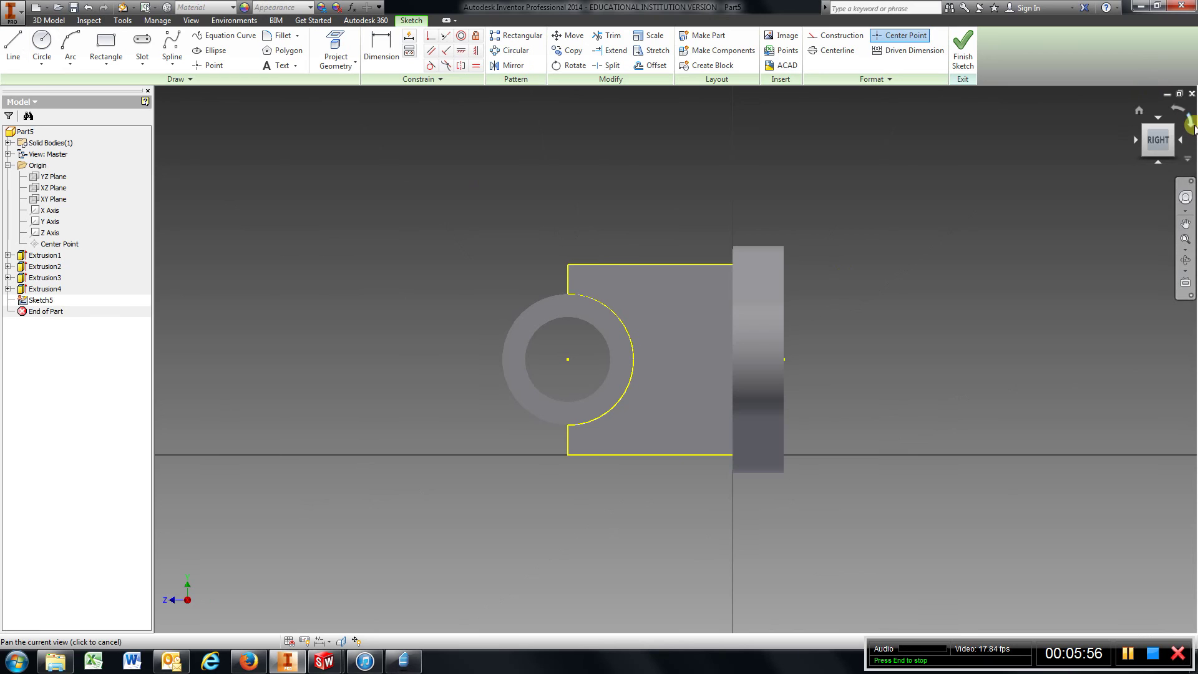
pyautogui.click(1189, 123)
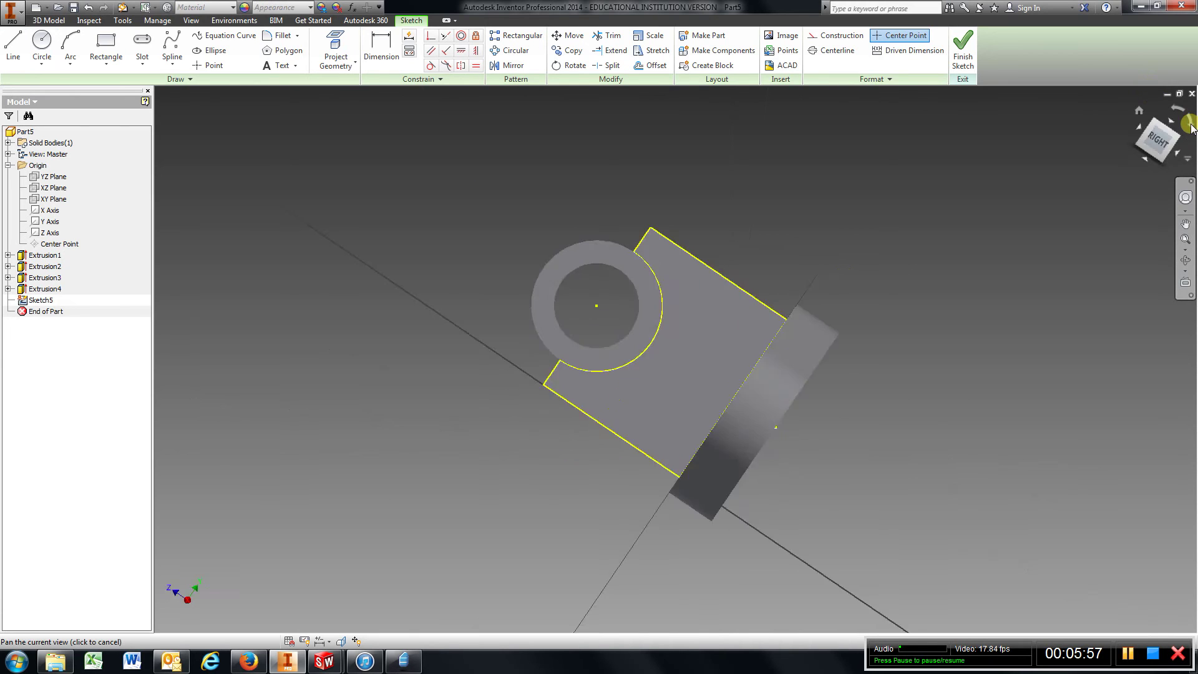
# Draw the left triangle from the upright's lower-left corner to the arc's left end and down the left edge
pyautogui.click(14, 50)
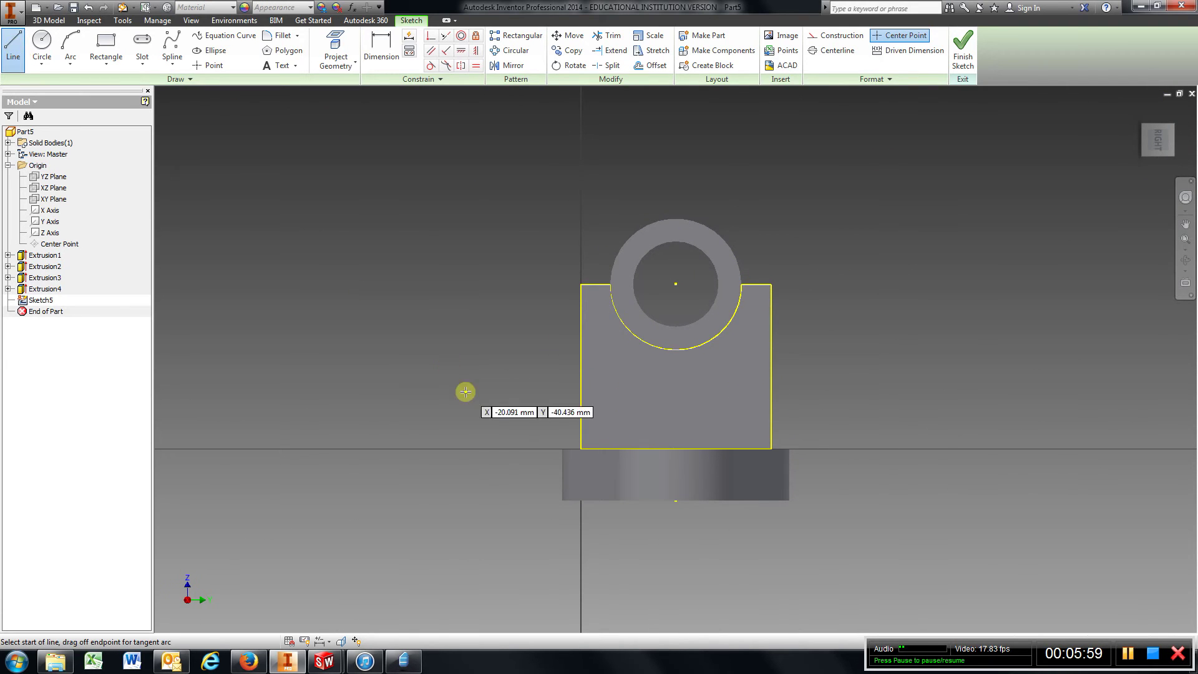
pyautogui.click(581, 449)
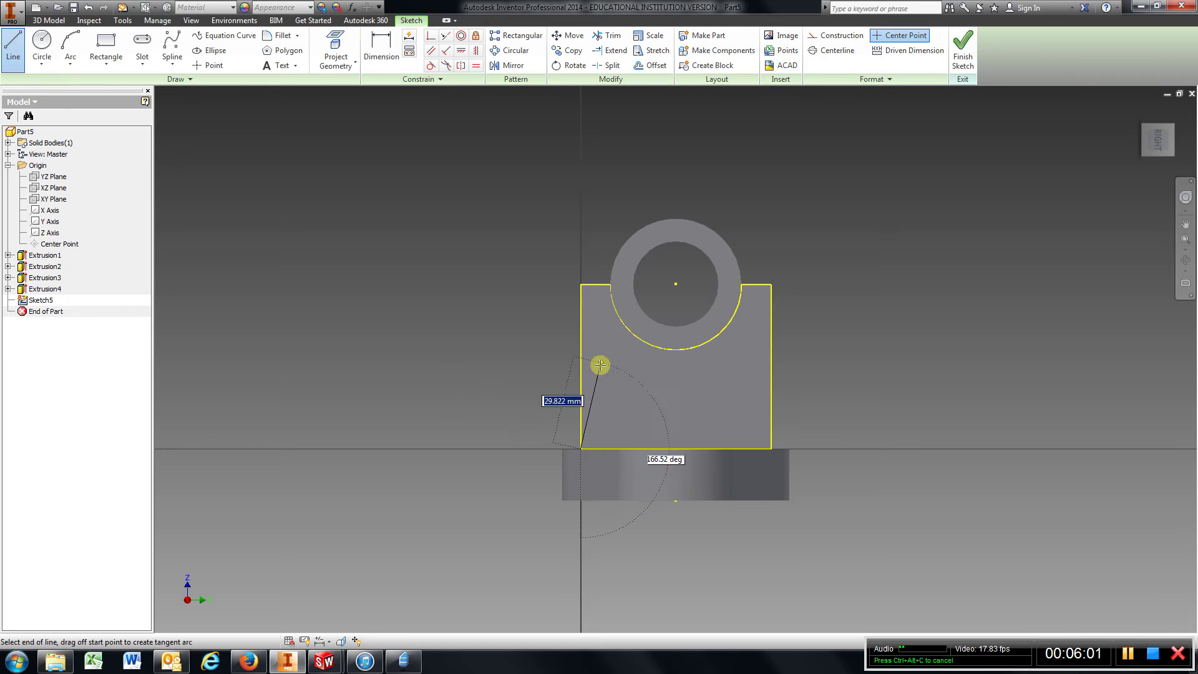
pyautogui.doubleClick(609, 287)
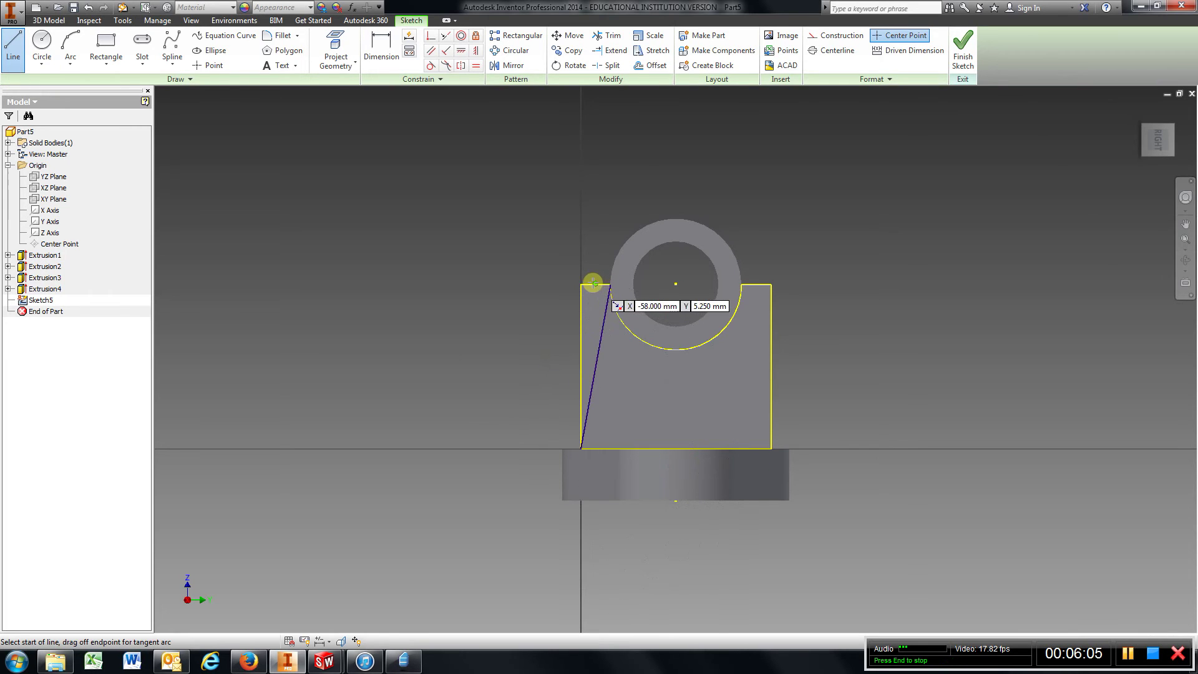
pyautogui.click(581, 285)
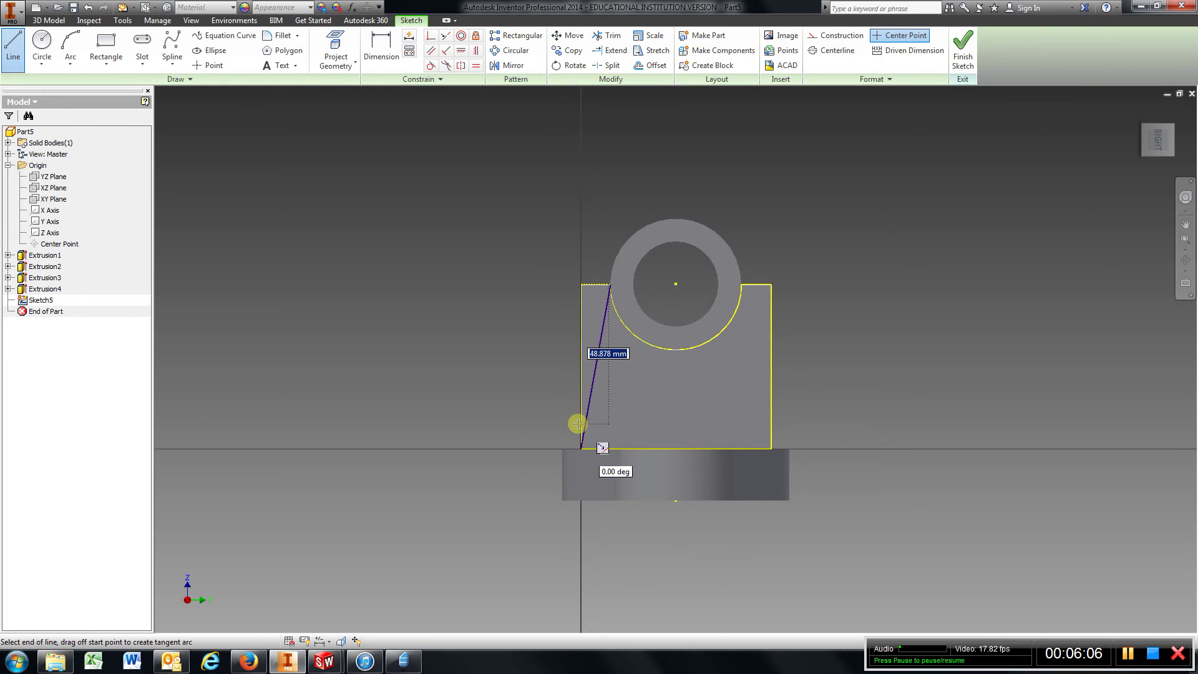
pyautogui.doubleClick(580, 448)
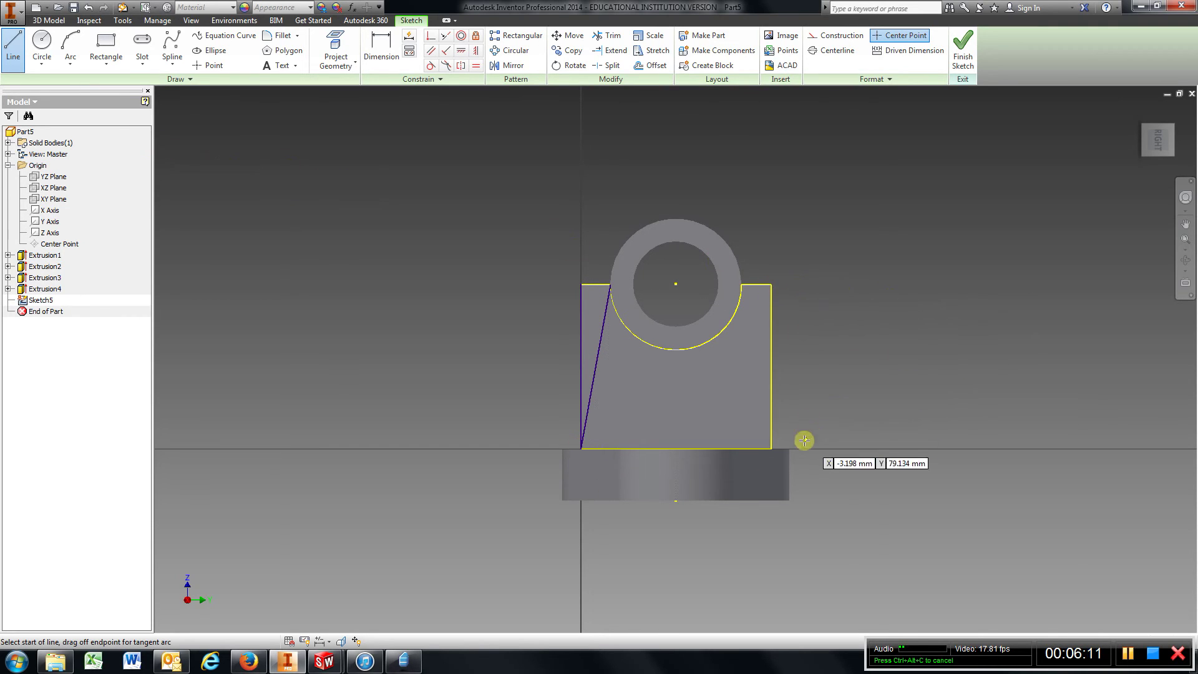
# Draw the right triangle up the right edge and from the arc's right end to the lower-right corner
pyautogui.click(771, 448)
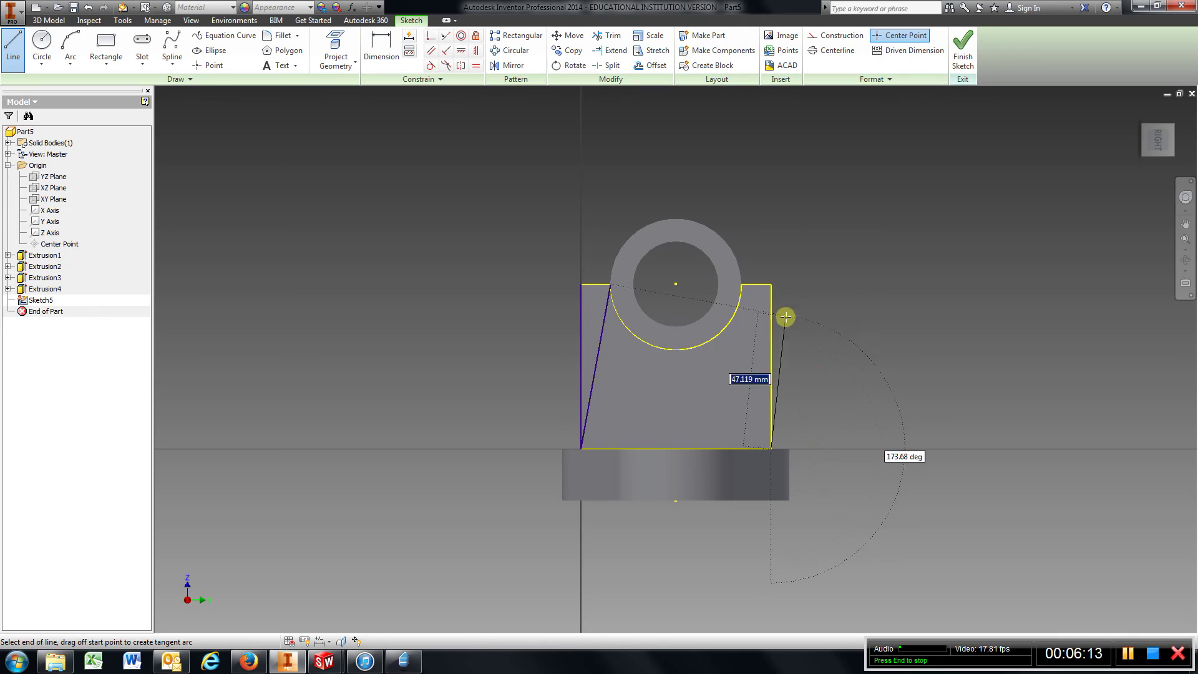
pyautogui.doubleClick(771, 285)
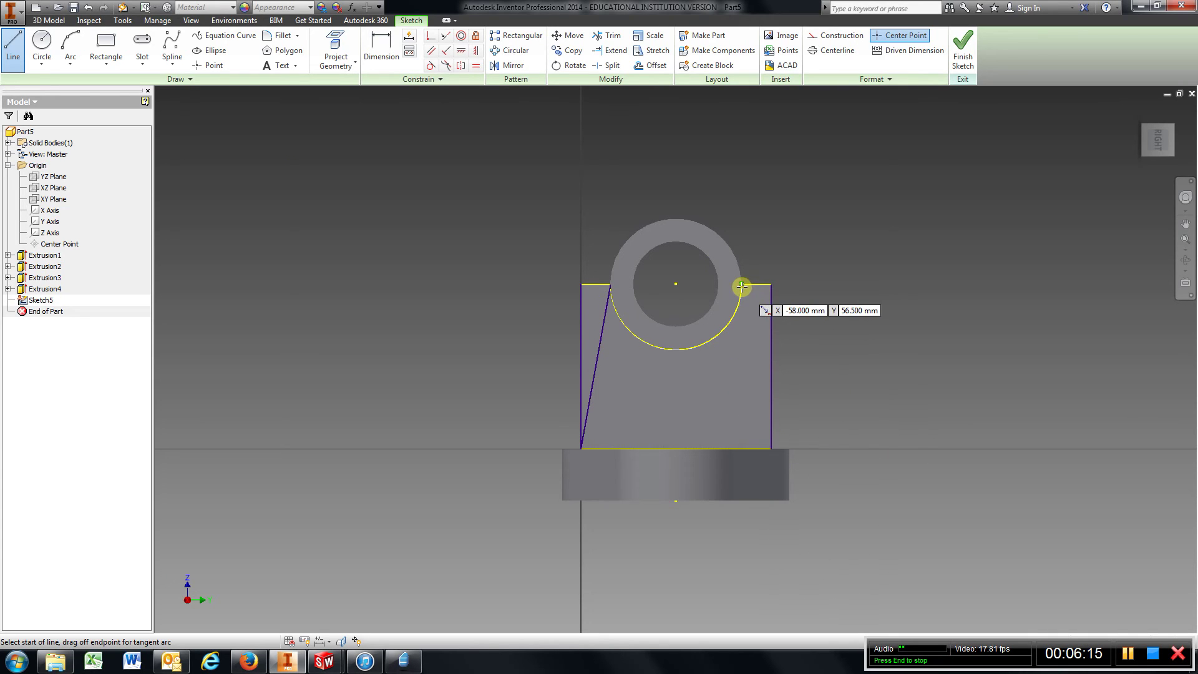
pyautogui.click(742, 287)
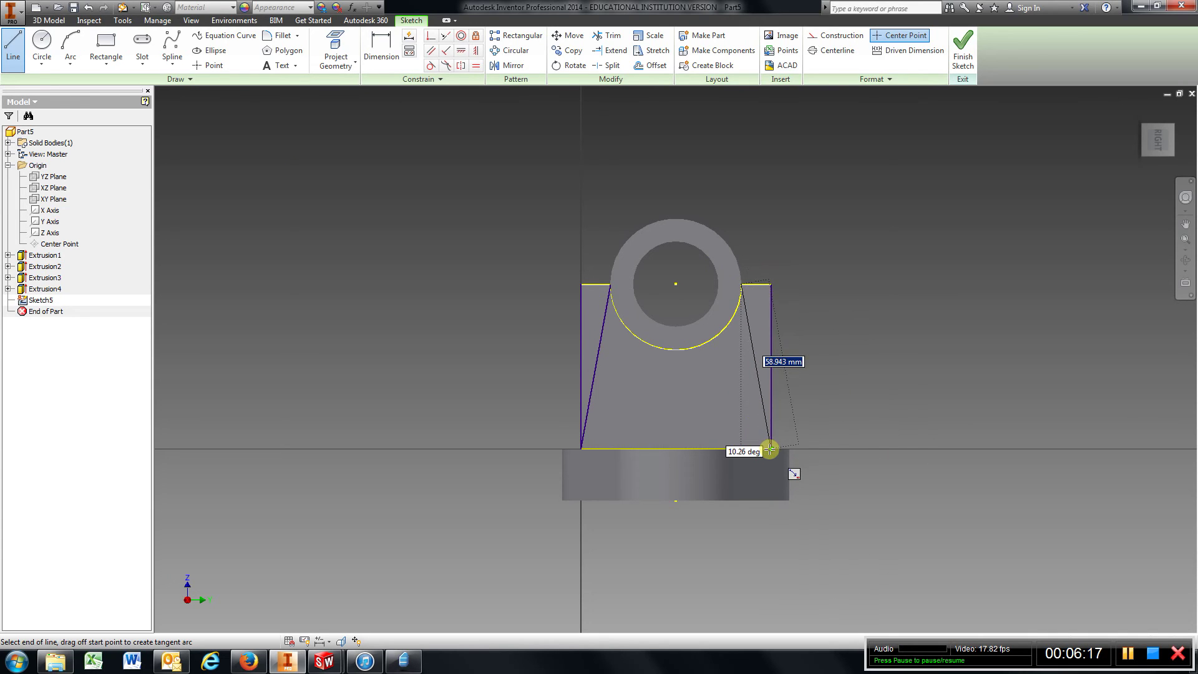
pyautogui.click(770, 448)
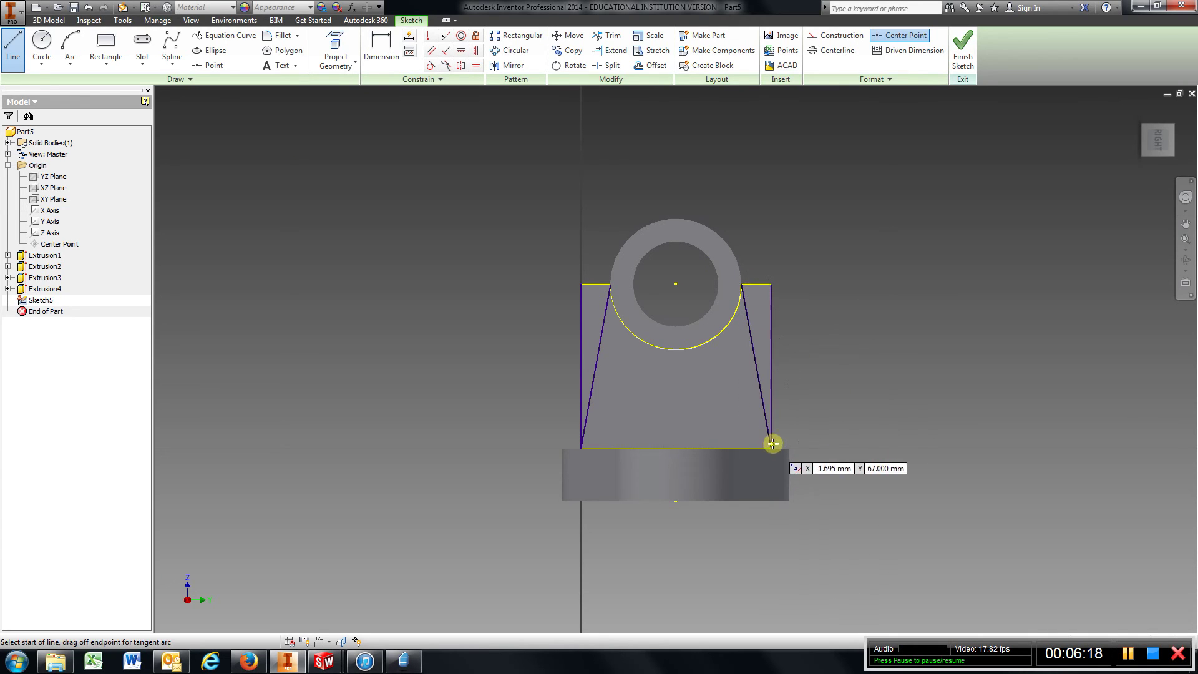
# Extrude-cut the left and right triangular regions through all of the upright
pyautogui.click(961, 57)
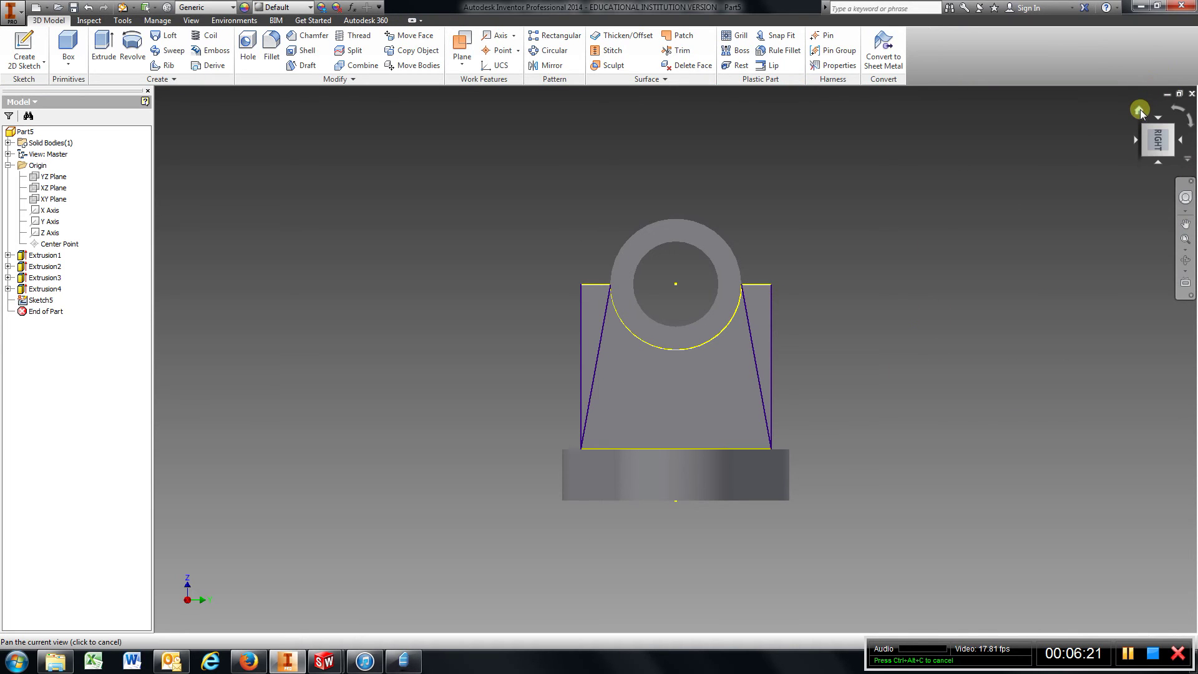
pyautogui.click(1140, 110)
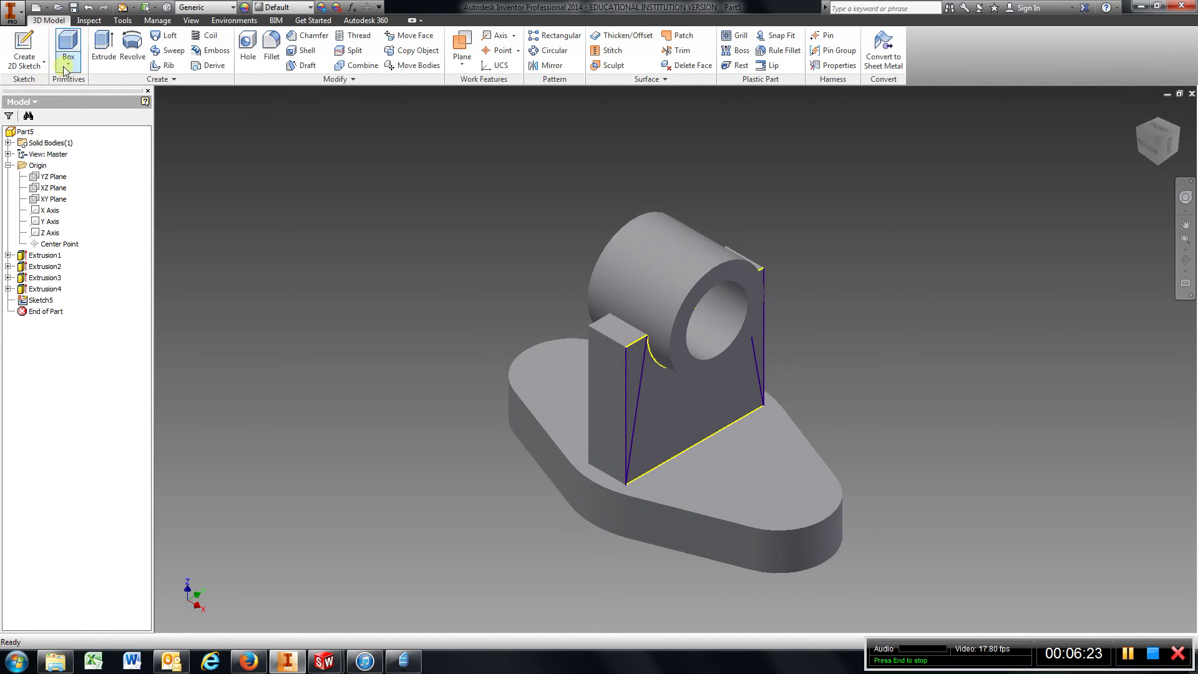
pyautogui.click(104, 47)
pyautogui.click(245, 157)
pyautogui.click(296, 178)
pyautogui.click(628, 384)
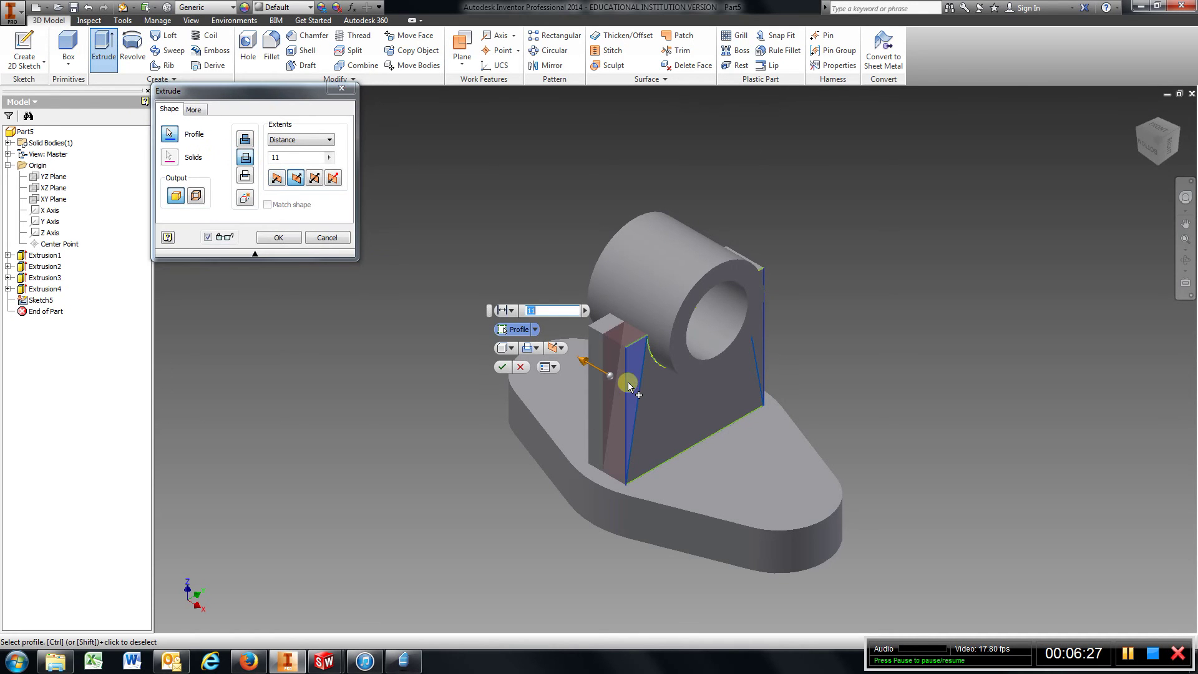
pyautogui.click(760, 352)
pyautogui.click(323, 142)
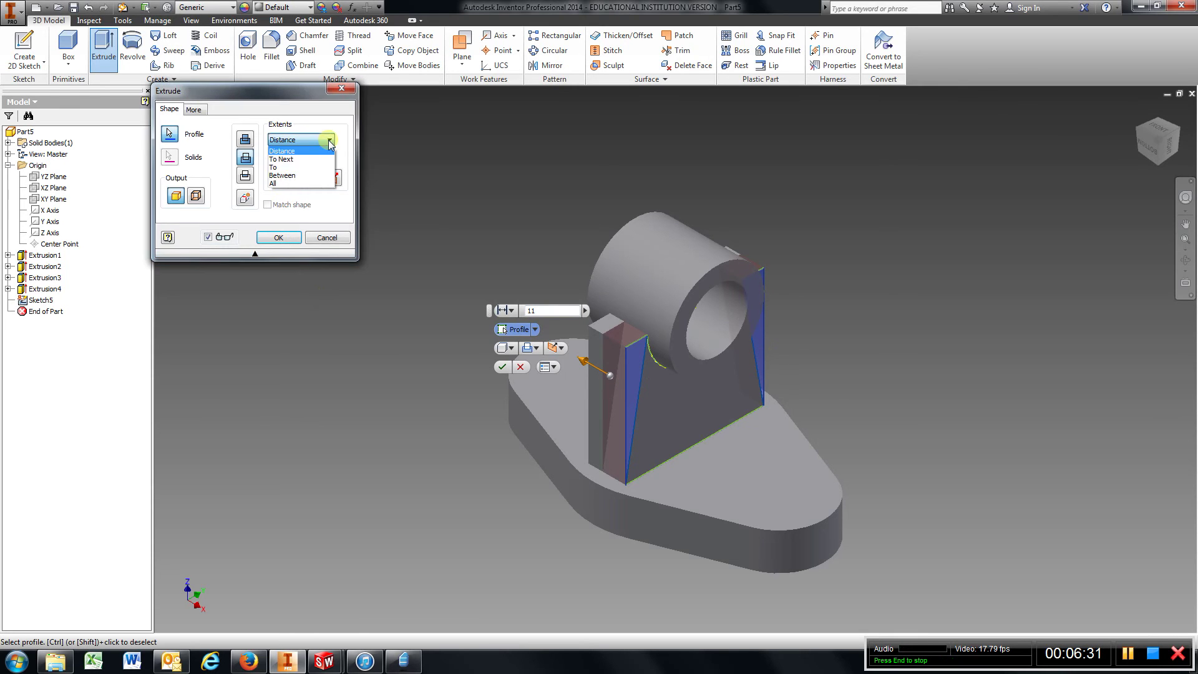
pyautogui.click(293, 182)
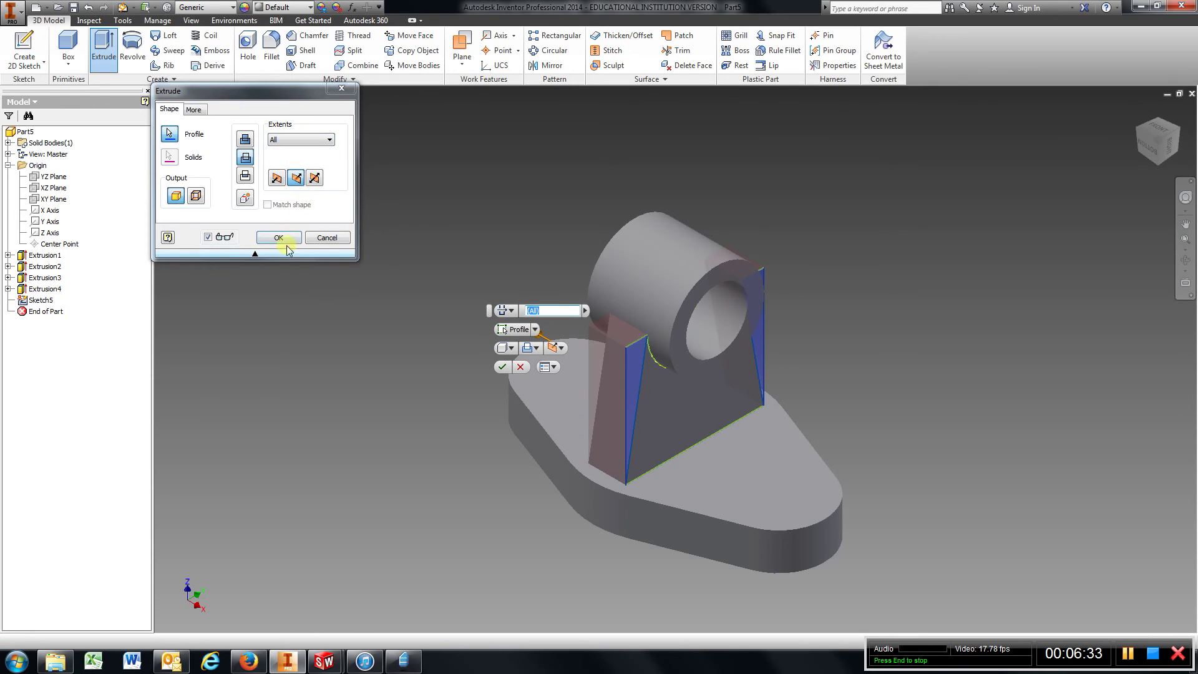
pyautogui.click(287, 240)
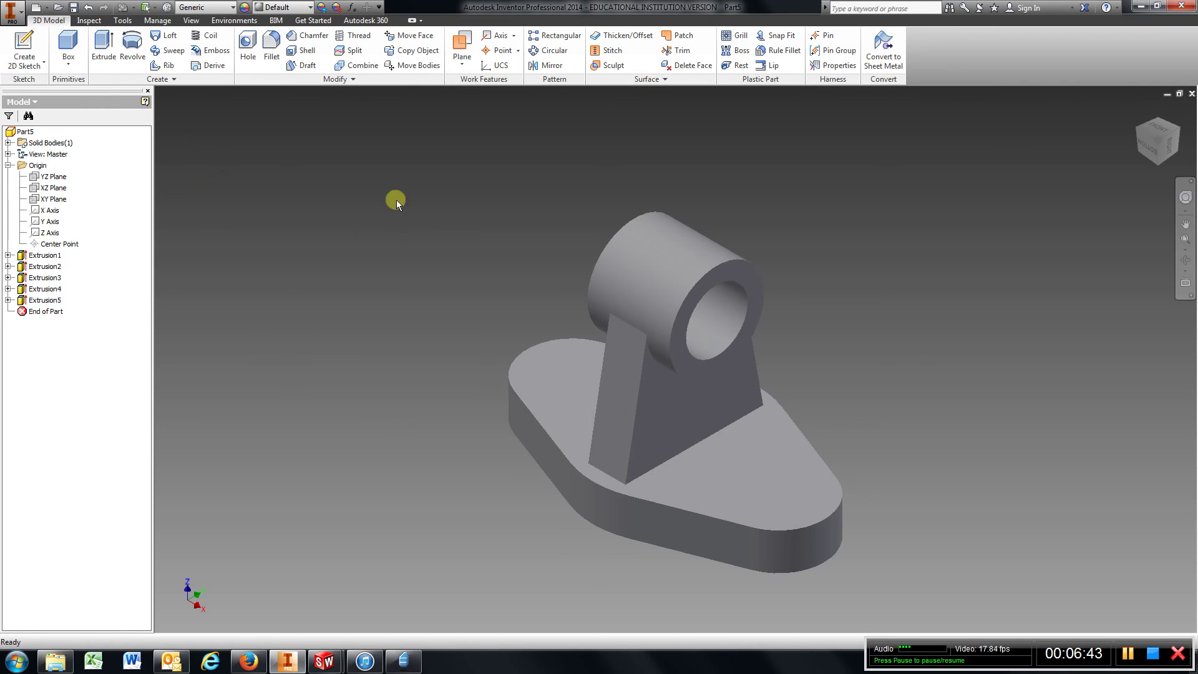
# Fillet the base plate's top edge loop with a 3 mm radius
pyautogui.click(270, 49)
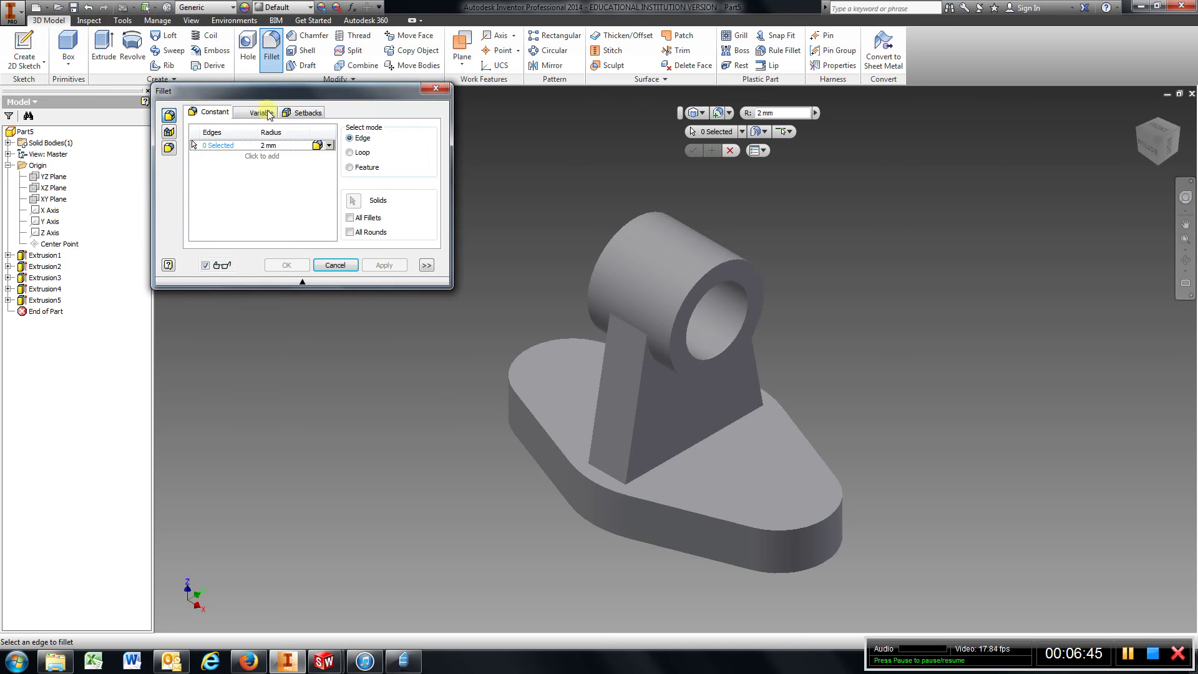
pyautogui.click(269, 146)
pyautogui.write('3')
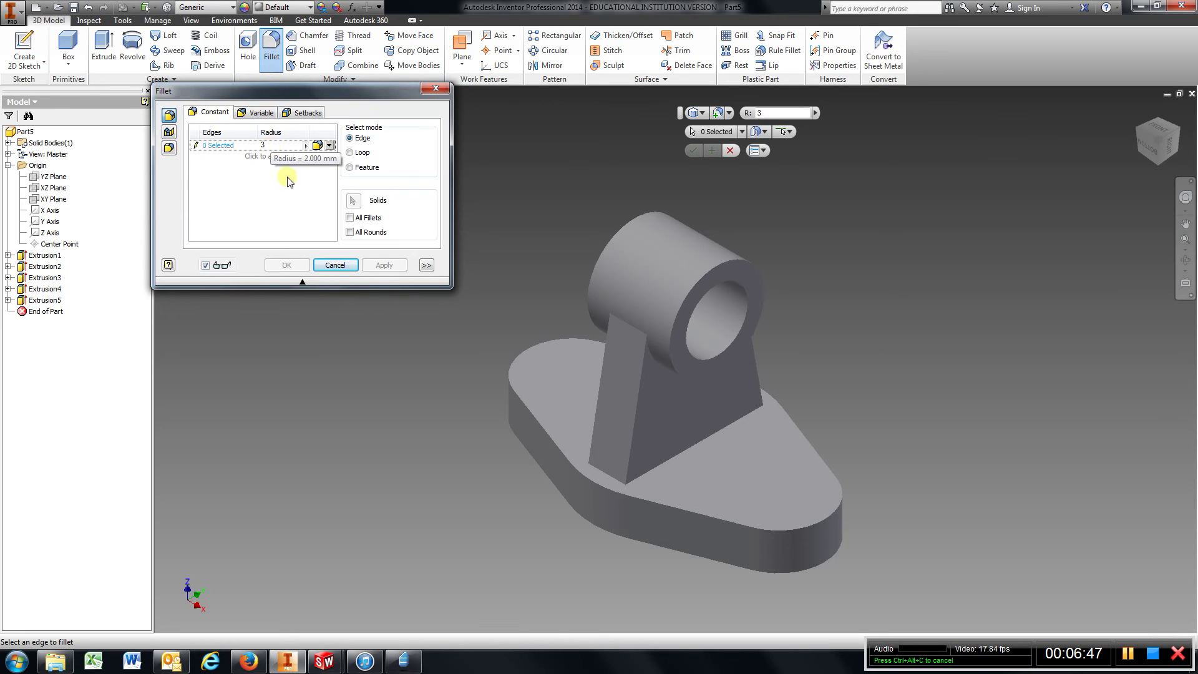
pyautogui.click(560, 451)
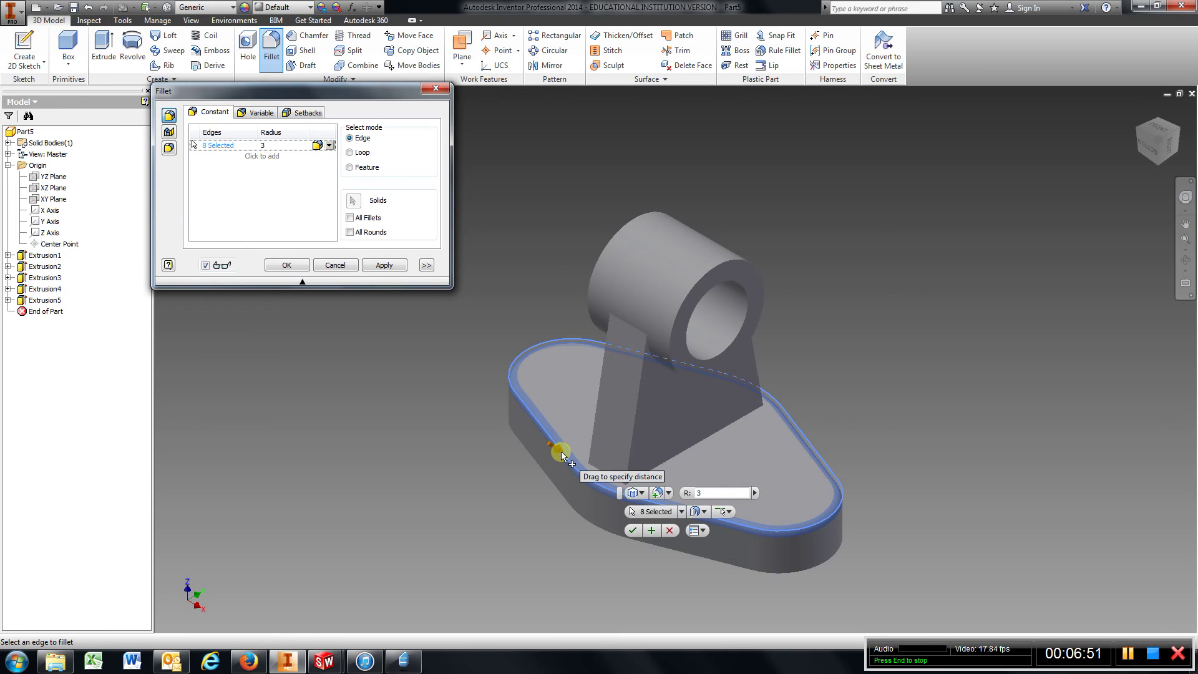
pyautogui.click(383, 265)
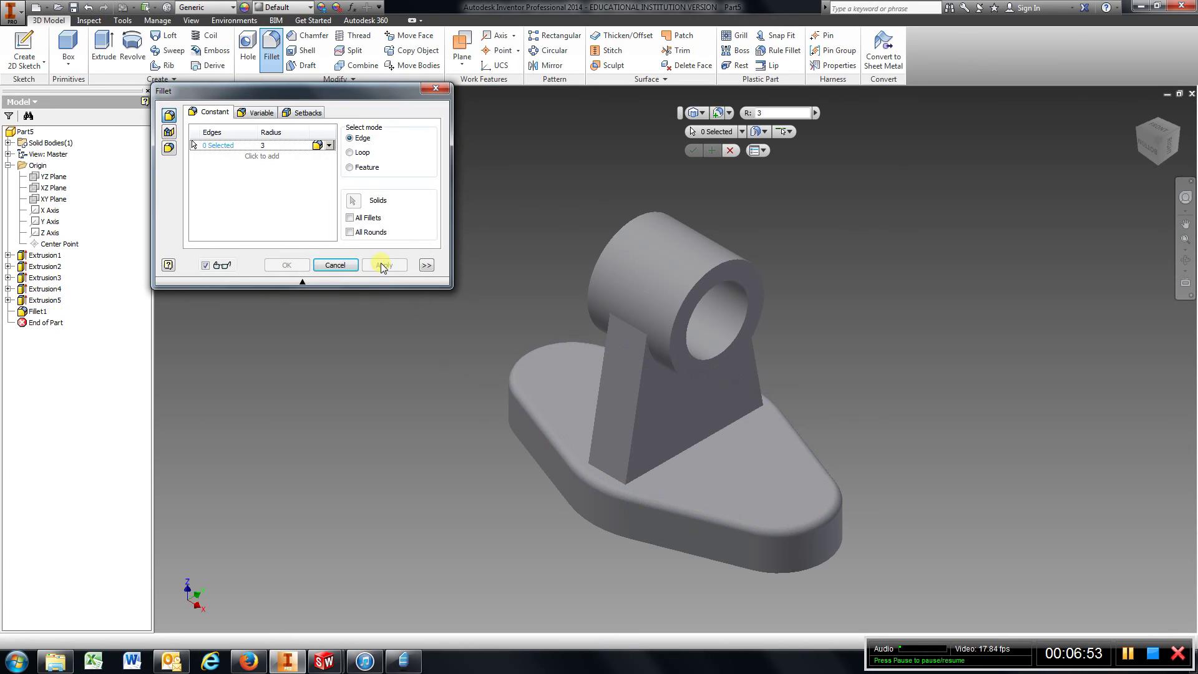
# Apply 3 mm fillets to the front and rear web-to-base edges, then attempt the web side edge
pyautogui.click(673, 457)
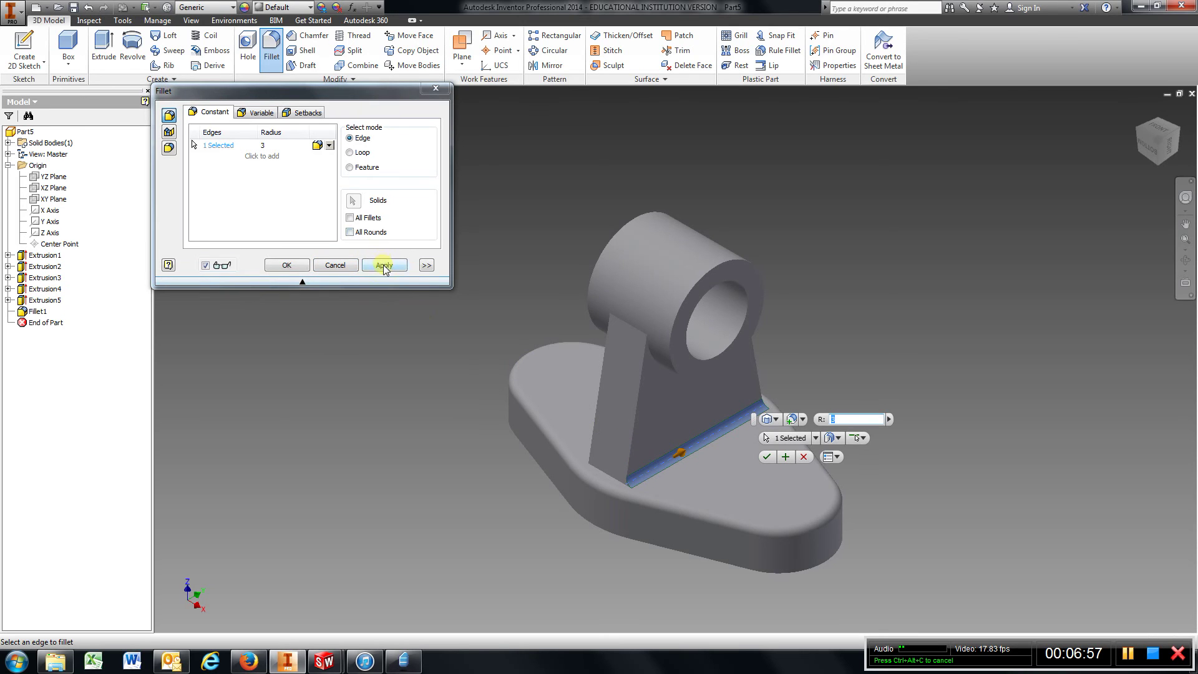
pyautogui.click(383, 265)
pyautogui.moveTo(890, 339)
pyautogui.keyDown('shift'); pyautogui.mouseDown(button='middle')
pyautogui.moveTo(892, 299)
pyautogui.moveTo(736, 400)
pyautogui.moveTo(681, 451)
pyautogui.mouseUp(button='middle'); pyautogui.keyUp('shift')
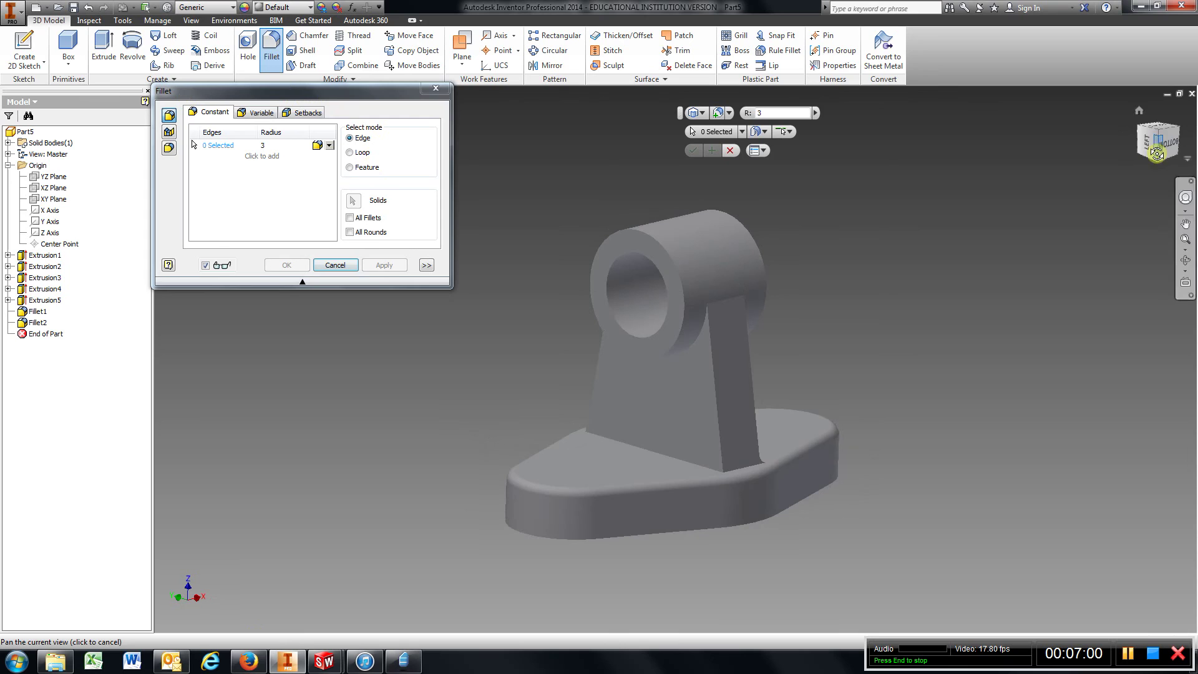
pyautogui.click(669, 457)
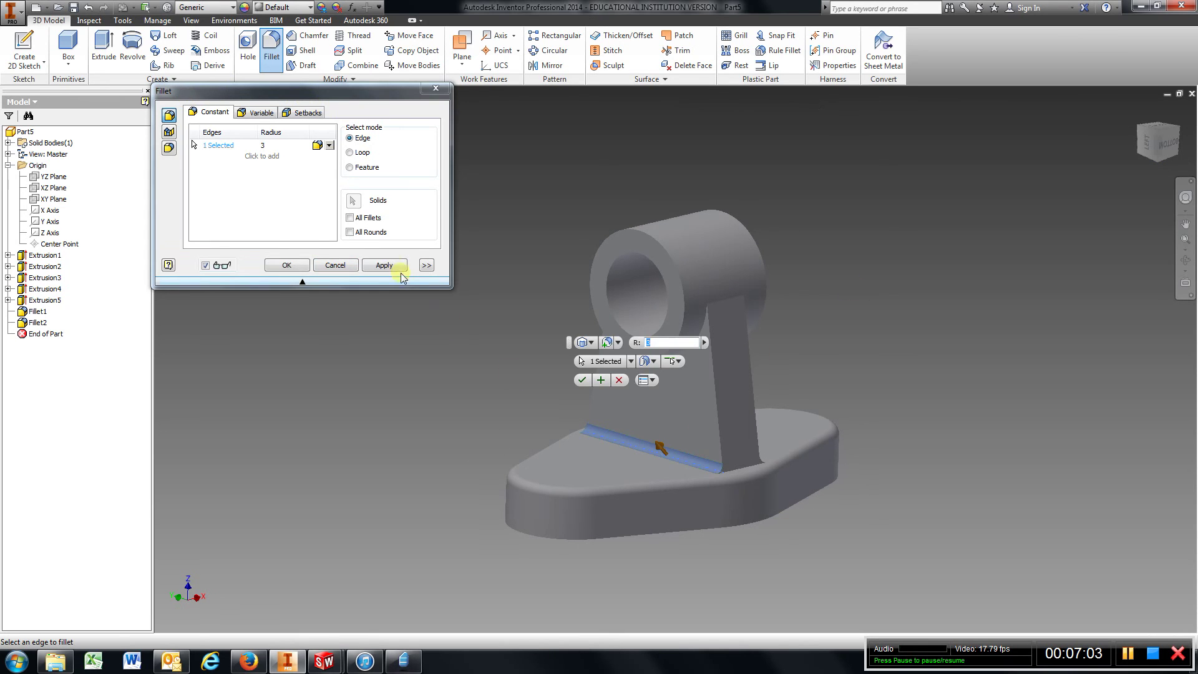
pyautogui.click(385, 265)
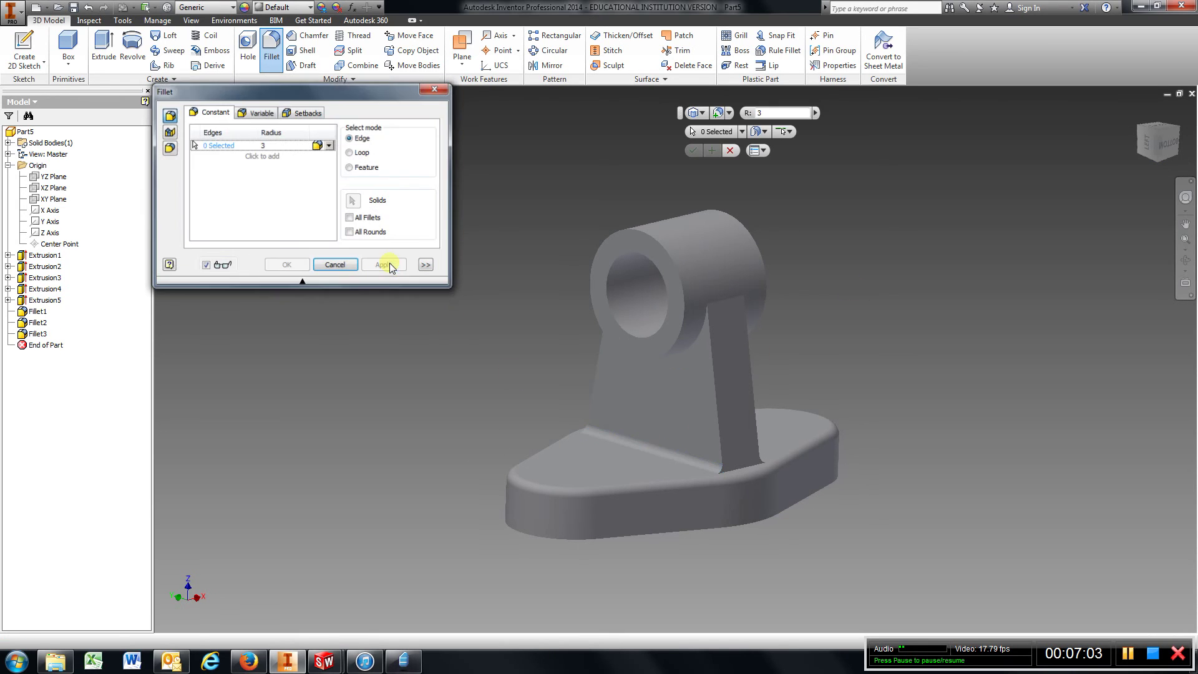
pyautogui.click(750, 469)
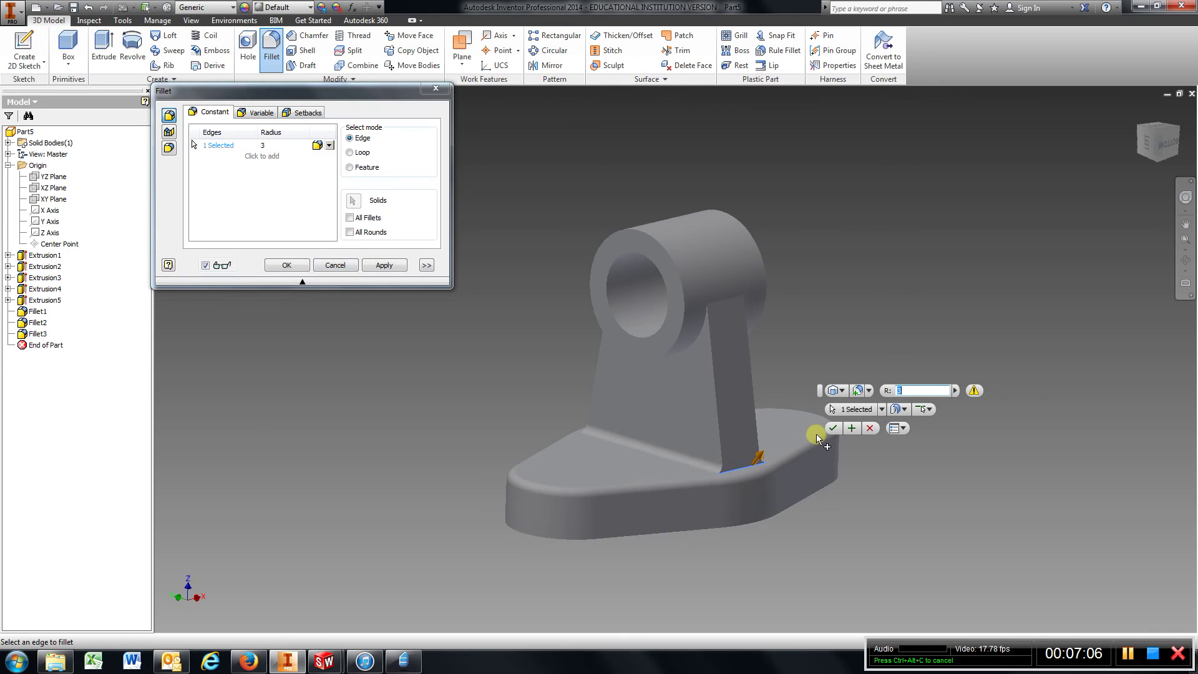
pyautogui.click(380, 265)
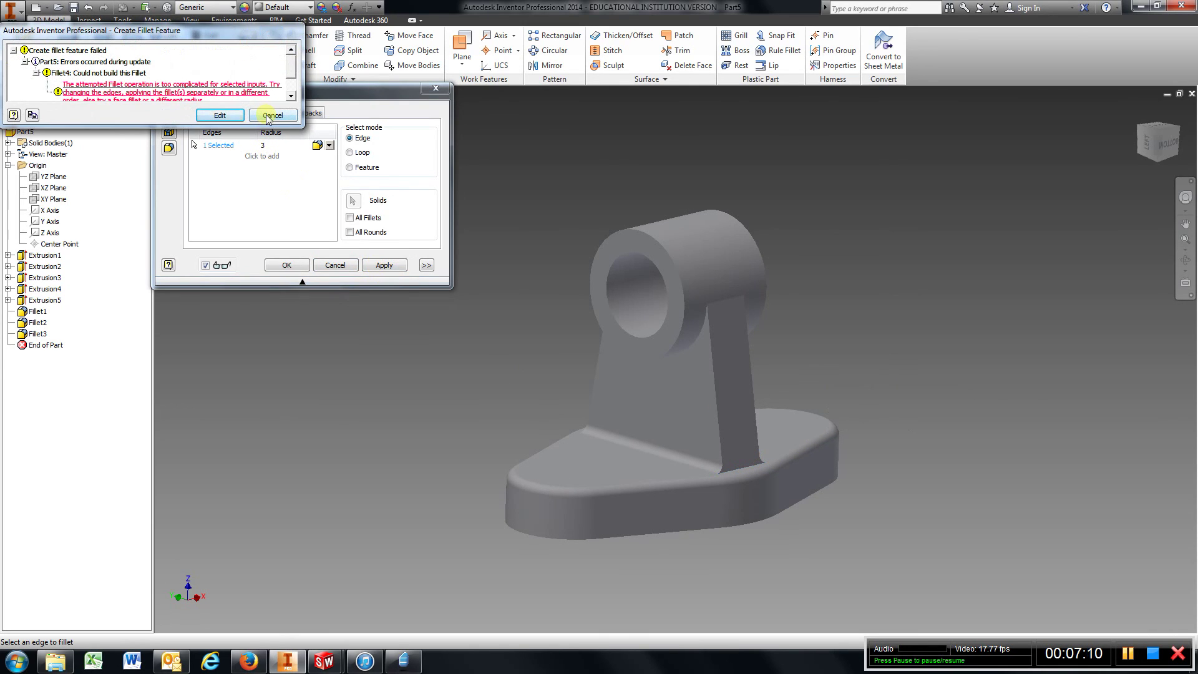
# Retry the web-side-to-base edge fillet at radius 2, which fails
pyautogui.click(272, 115)
pyautogui.click(267, 146)
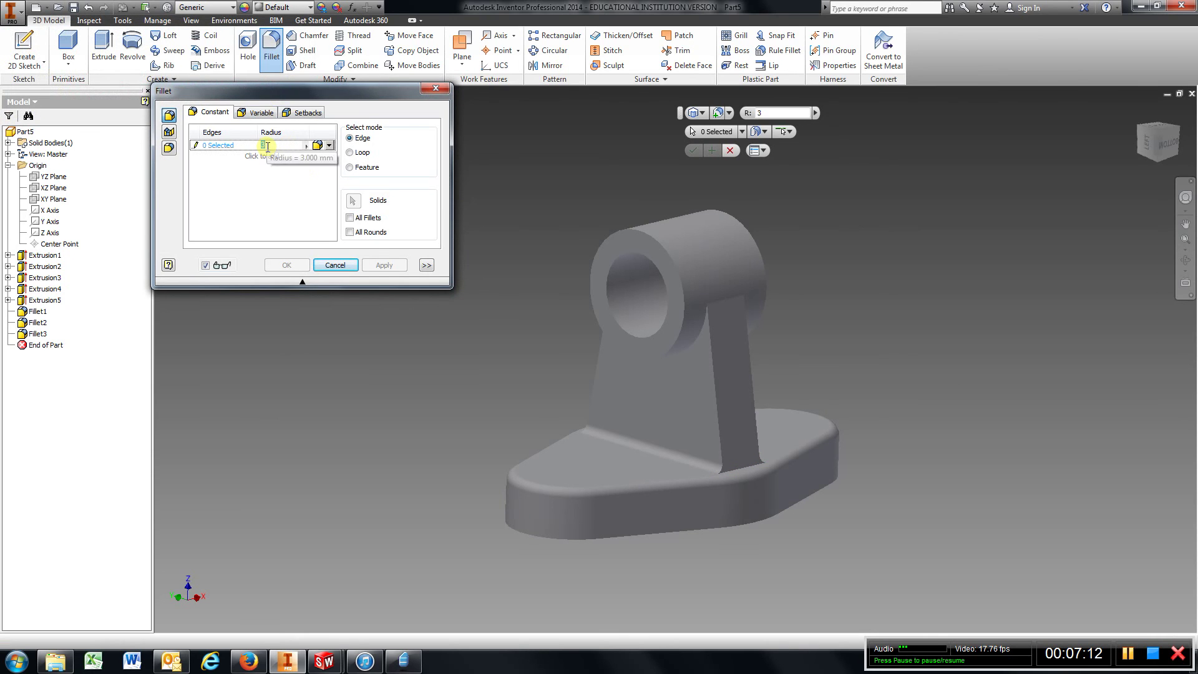
pyautogui.write('2')
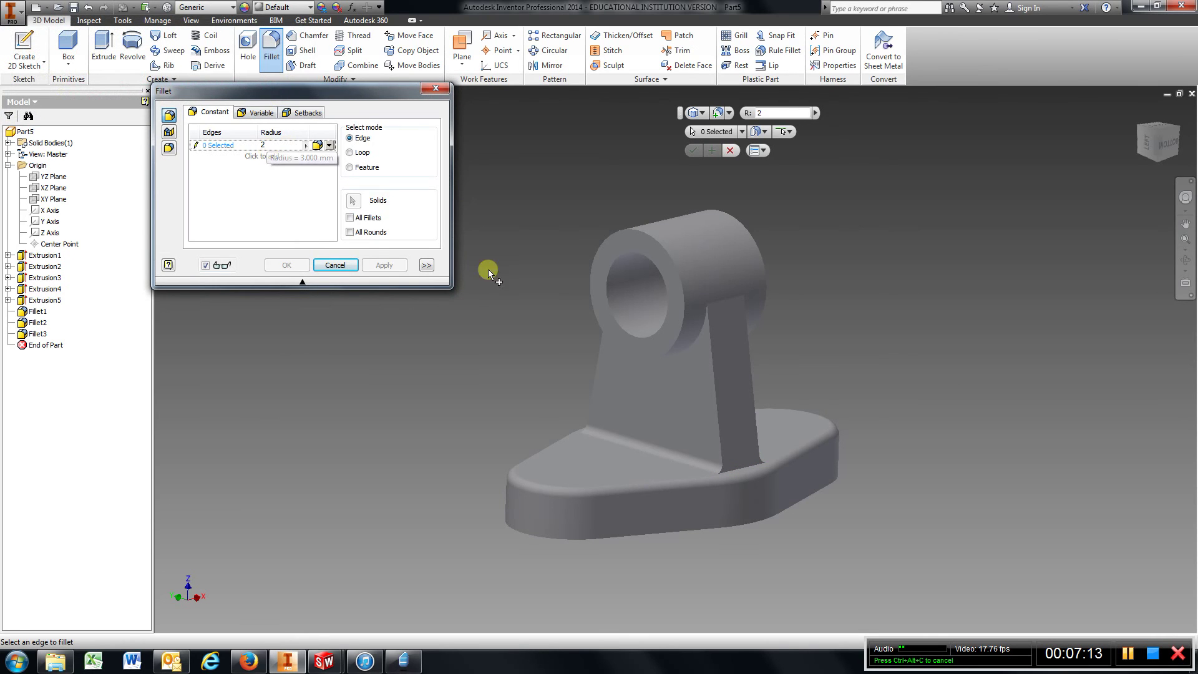
pyautogui.click(739, 472)
pyautogui.click(379, 264)
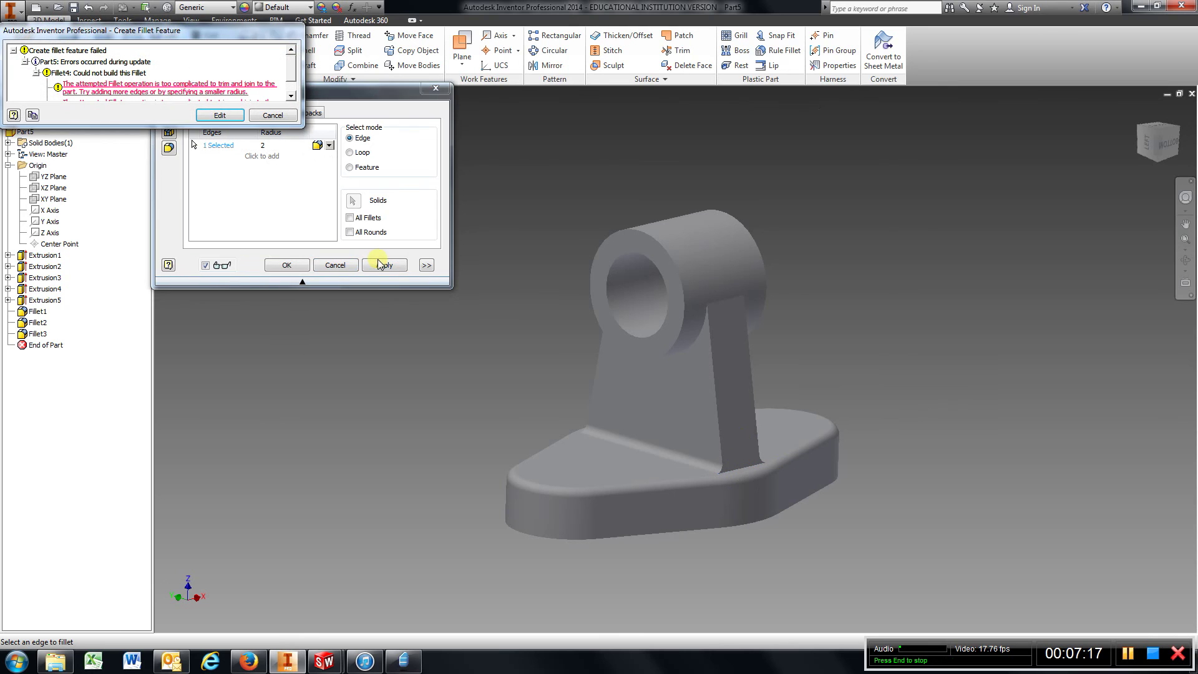
# Fillet the web-side-to-base edge at radius 1 instead
pyautogui.click(270, 115)
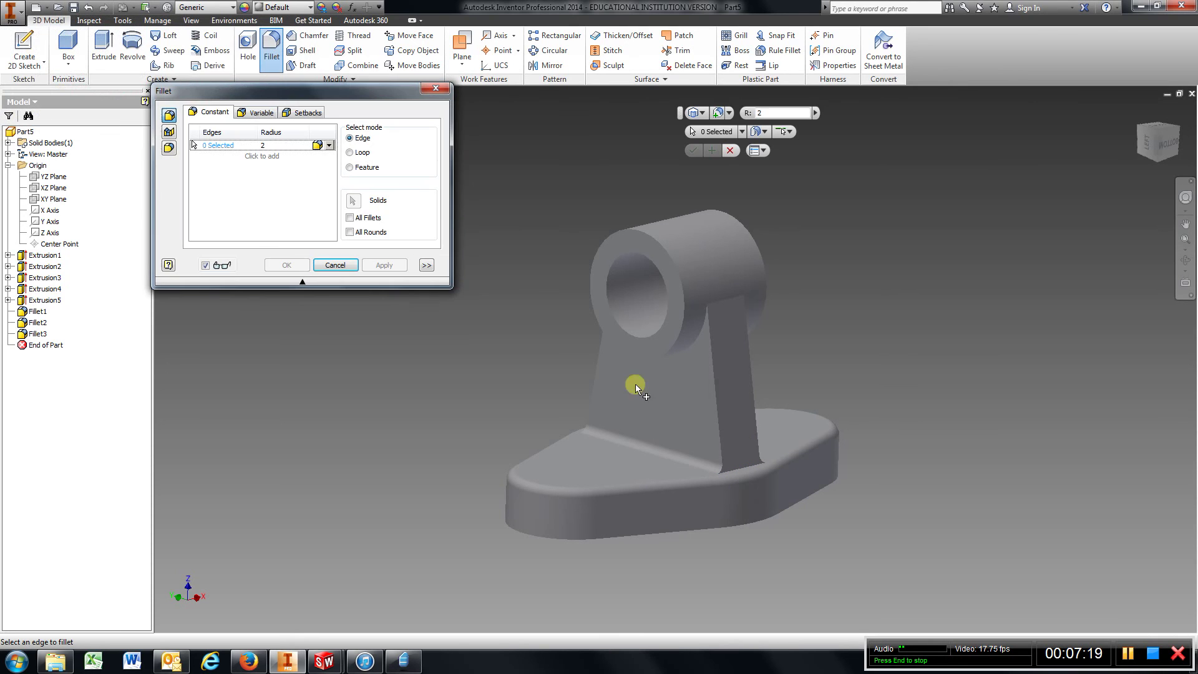
pyautogui.click(262, 148)
pyautogui.write('1')
pyautogui.click(733, 471)
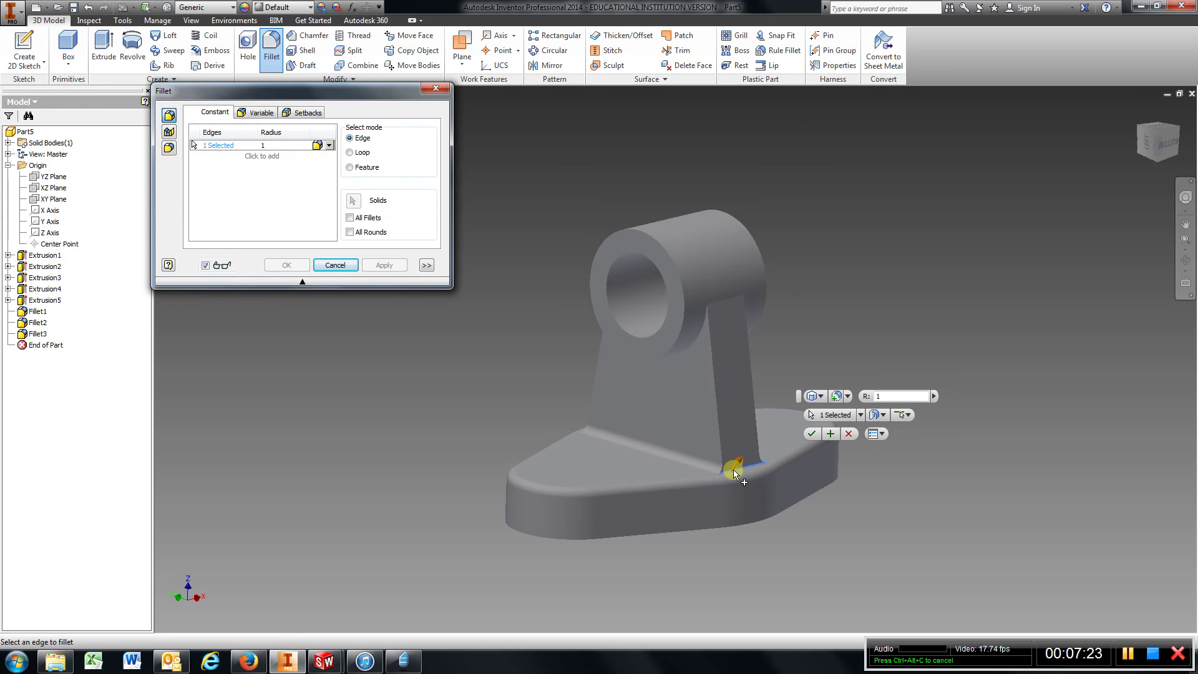
pyautogui.click(382, 265)
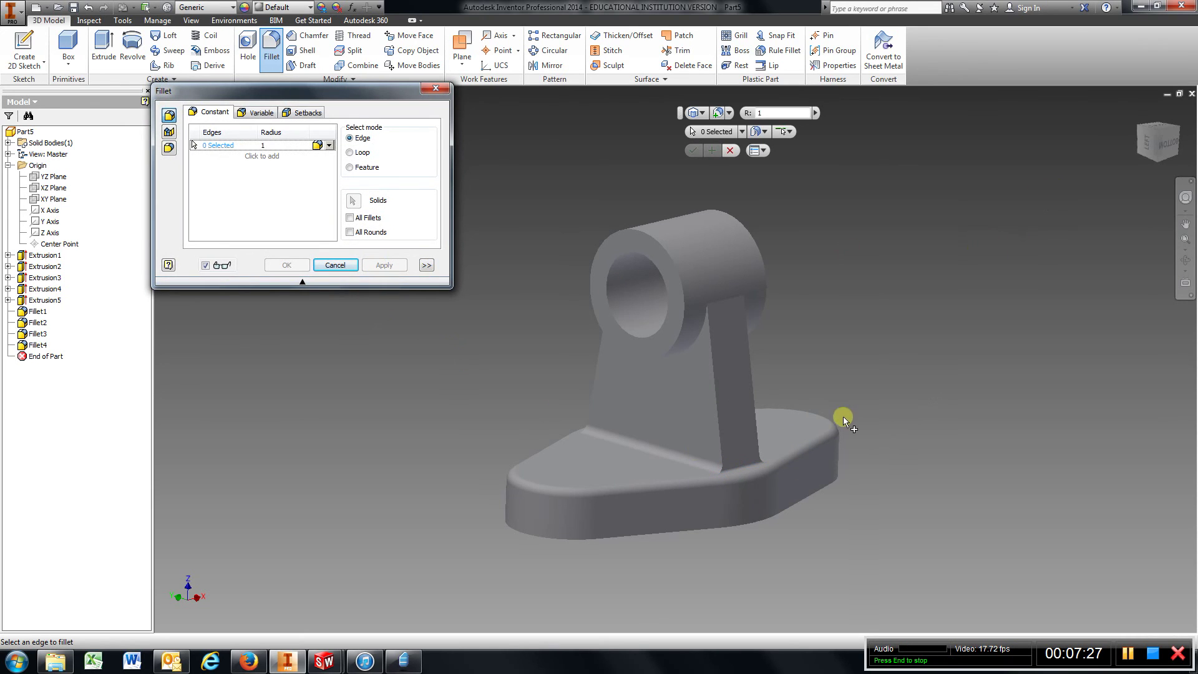
# Fillet the far web-side-to-base edge at radius 1
pyautogui.moveTo(1139, 153)
pyautogui.mouseDown()
pyautogui.moveTo(180, 167)
pyautogui.moveTo(437, 299)
pyautogui.mouseUp()
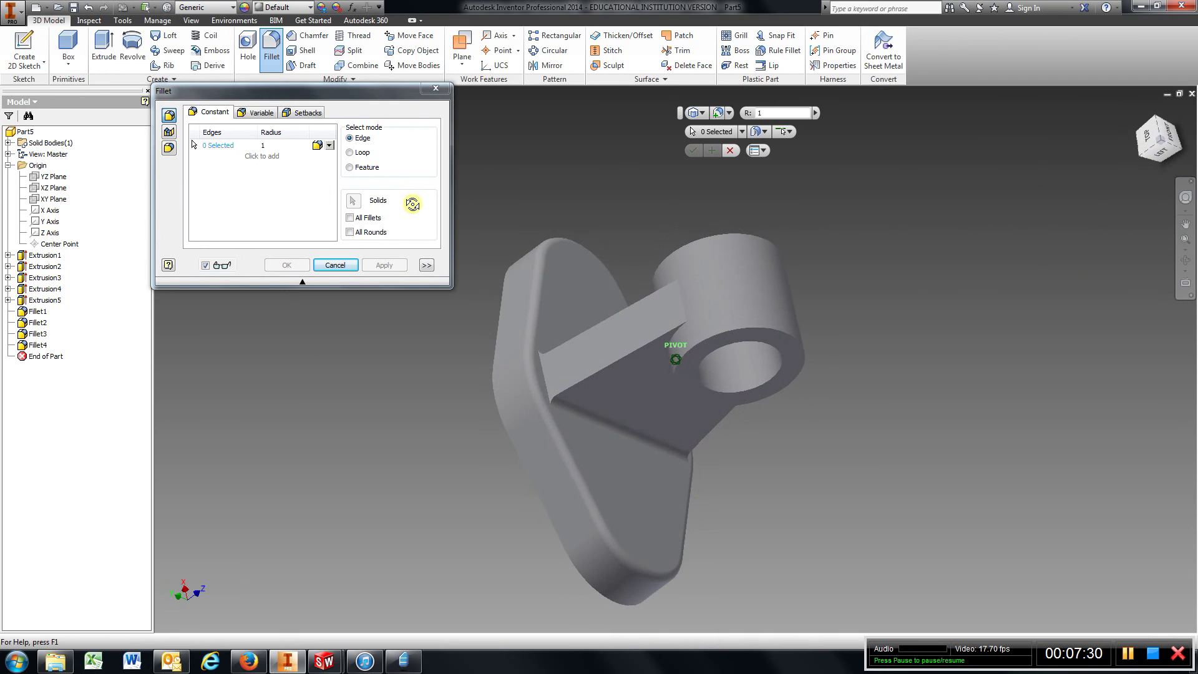
pyautogui.click(544, 388)
pyautogui.click(384, 265)
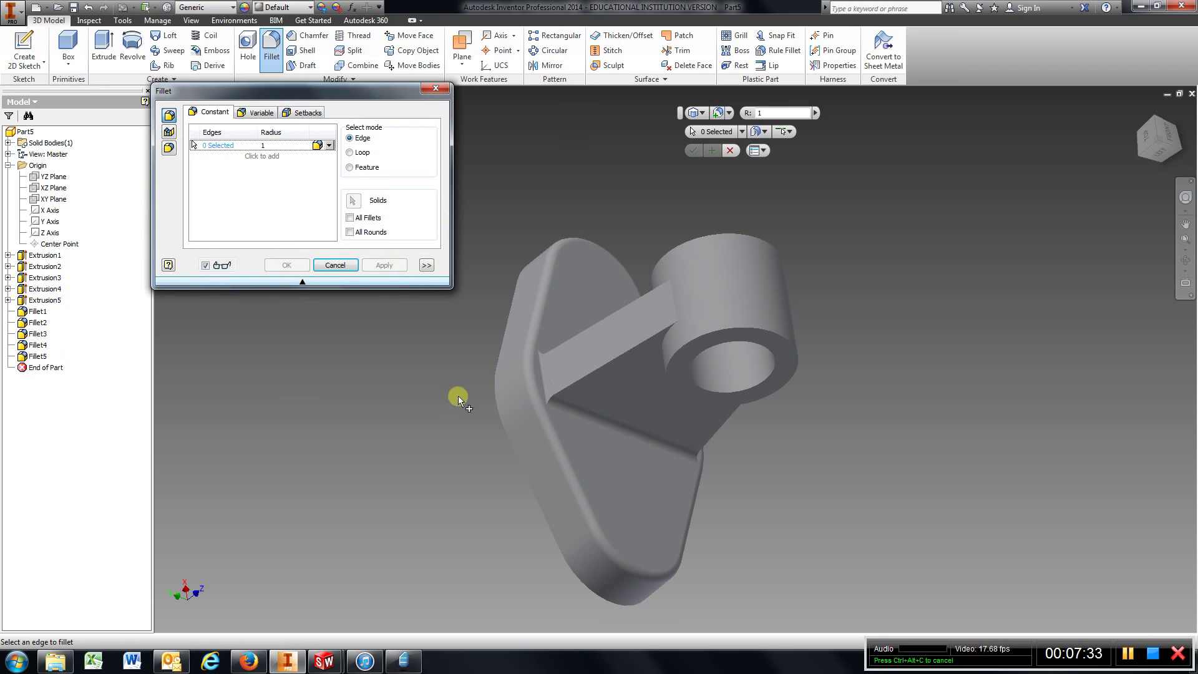
pyautogui.click(334, 265)
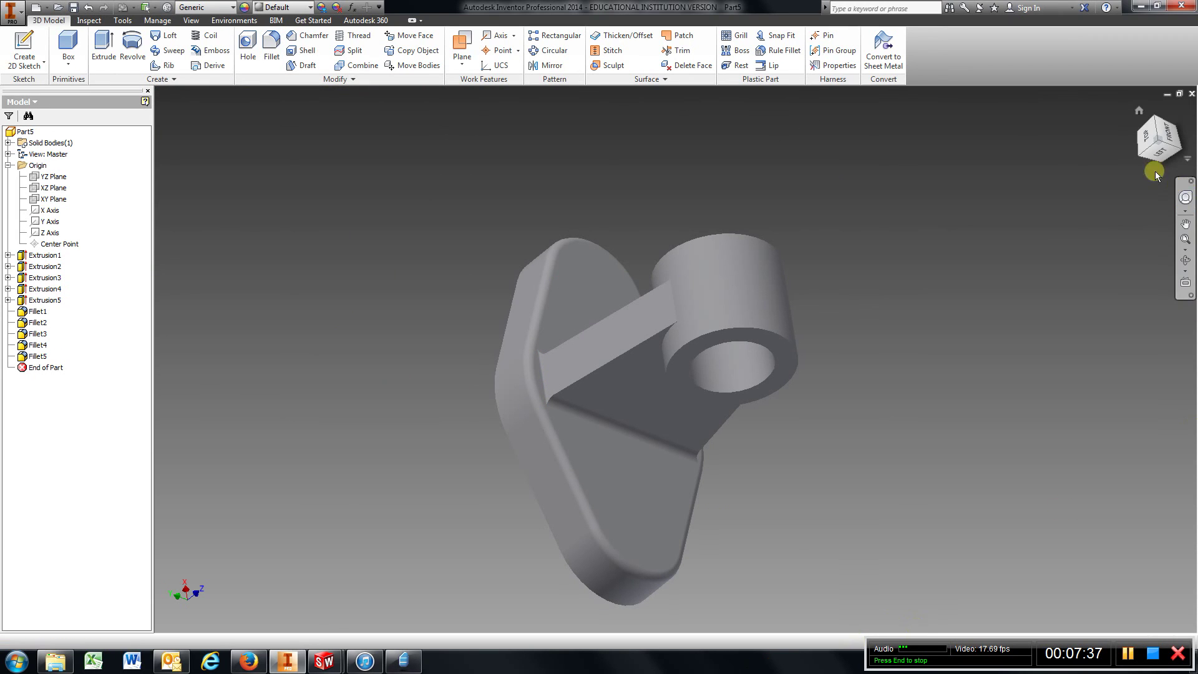
# Fillet both curved edges where the web meets the boss at radius 3
pyautogui.click(1159, 153)
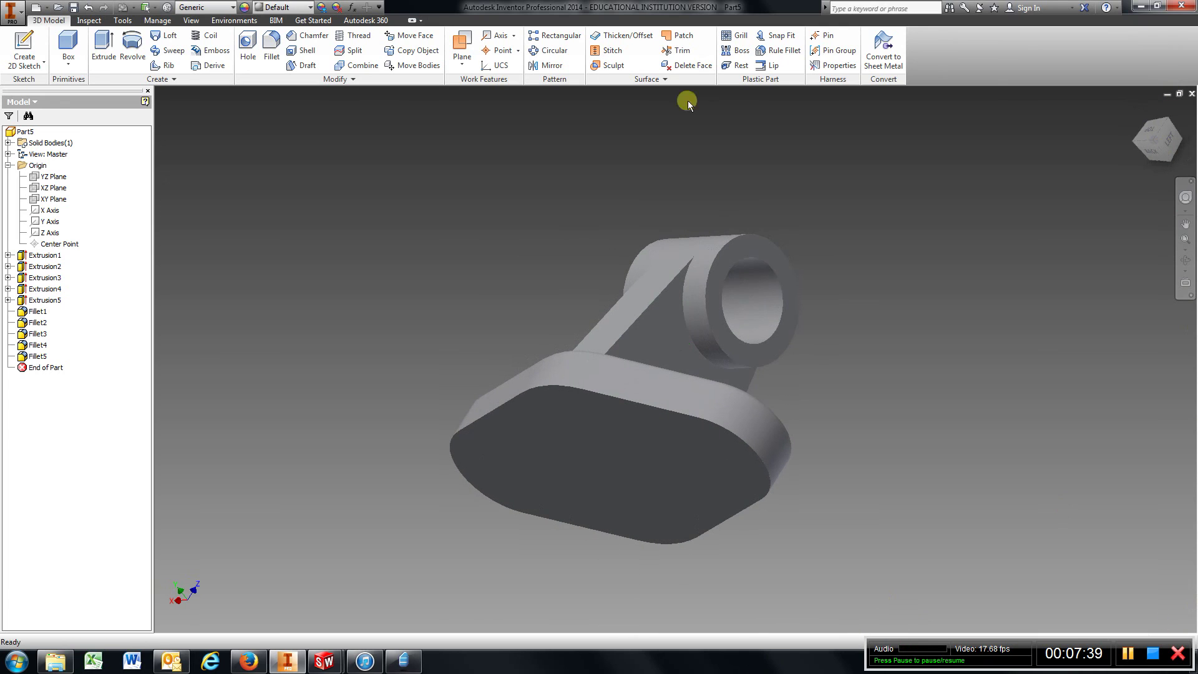
pyautogui.click(272, 49)
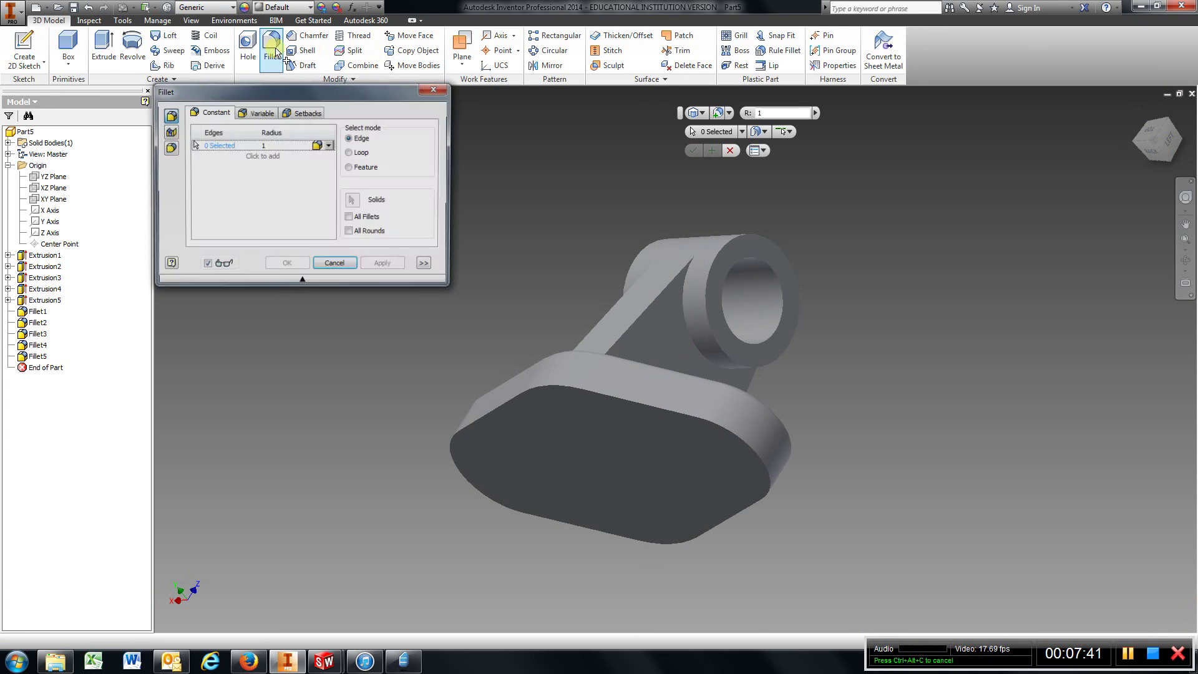
pyautogui.click(270, 146)
pyautogui.write('3')
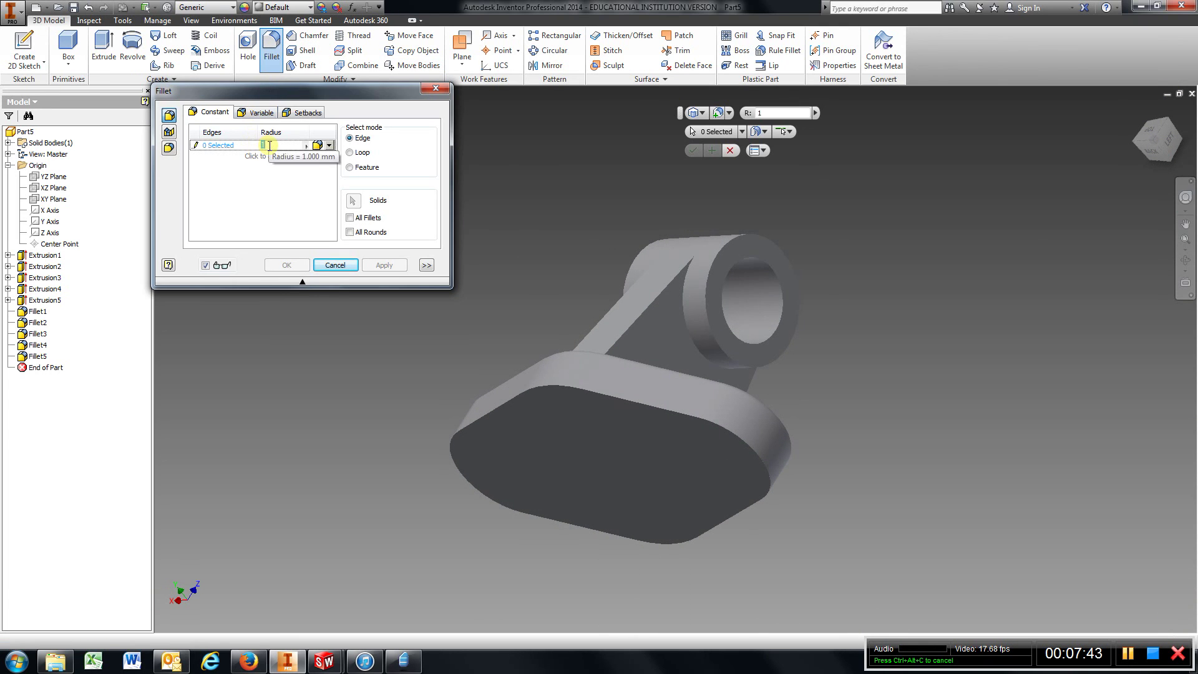
pyautogui.click(698, 356)
pyautogui.click(384, 265)
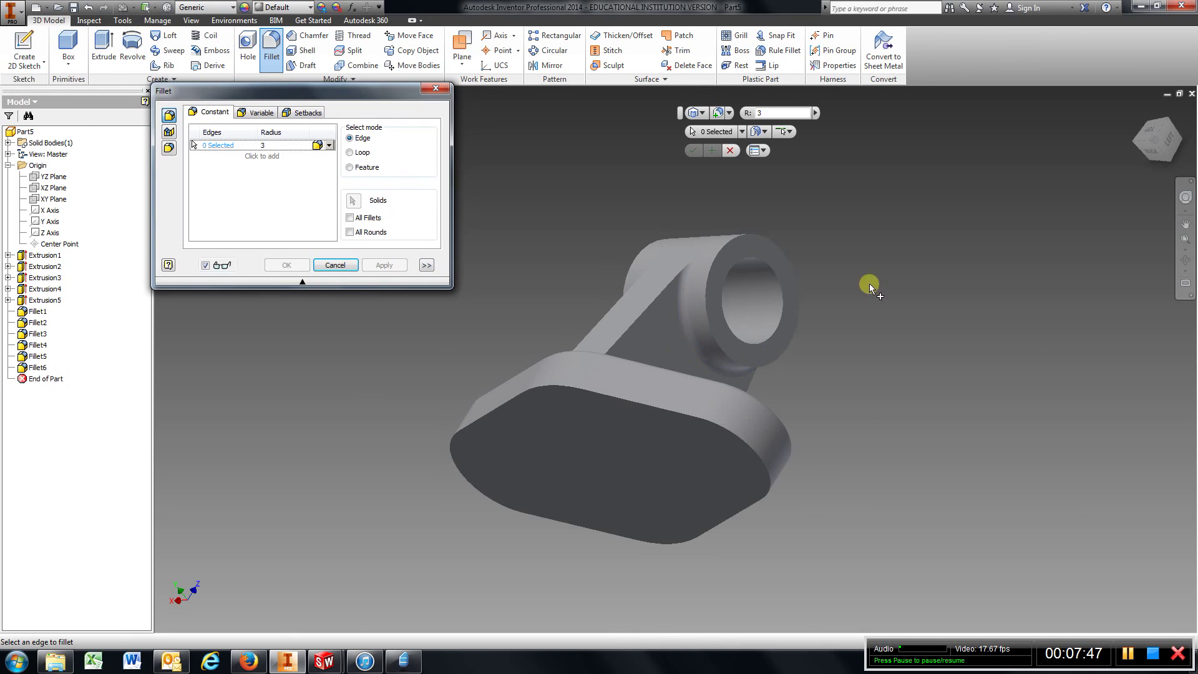
pyautogui.keyDown('shift'); pyautogui.moveTo(675, 360); pyautogui.dragTo(686, 349, button='middle'); pyautogui.keyUp('shift')
pyautogui.keyDown('shift'); pyautogui.moveTo(166, 169); pyautogui.dragTo(374, 166, button='middle'); pyautogui.keyUp('shift')
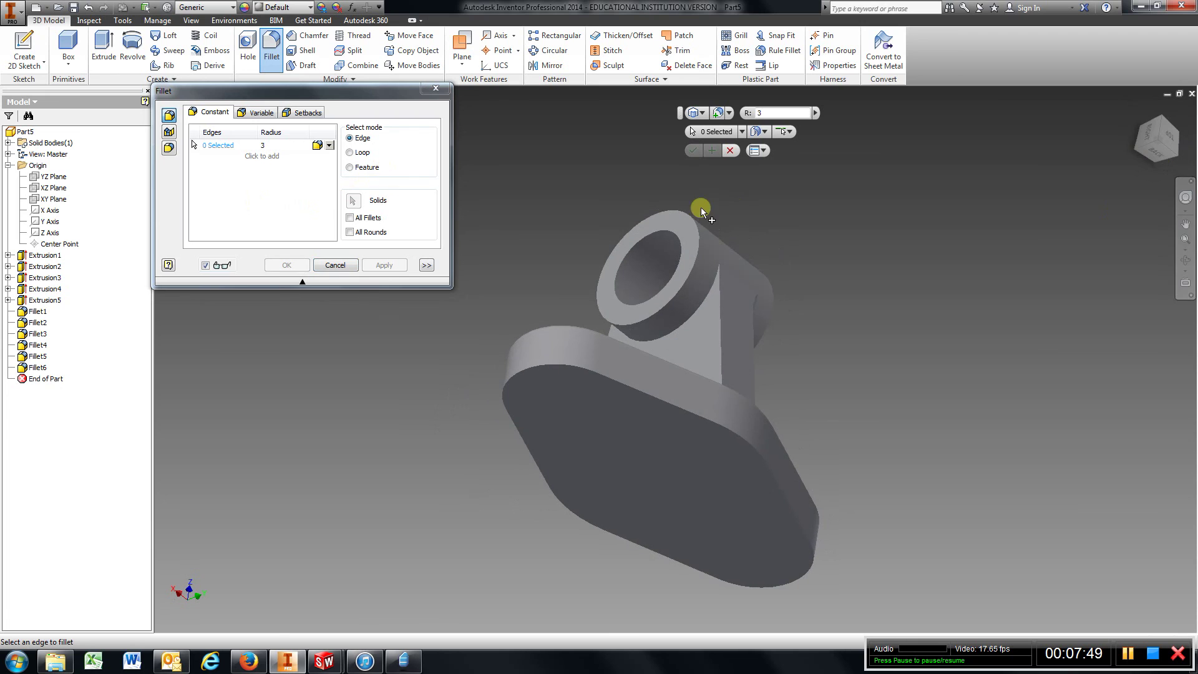
pyautogui.click(695, 303)
pyautogui.click(384, 265)
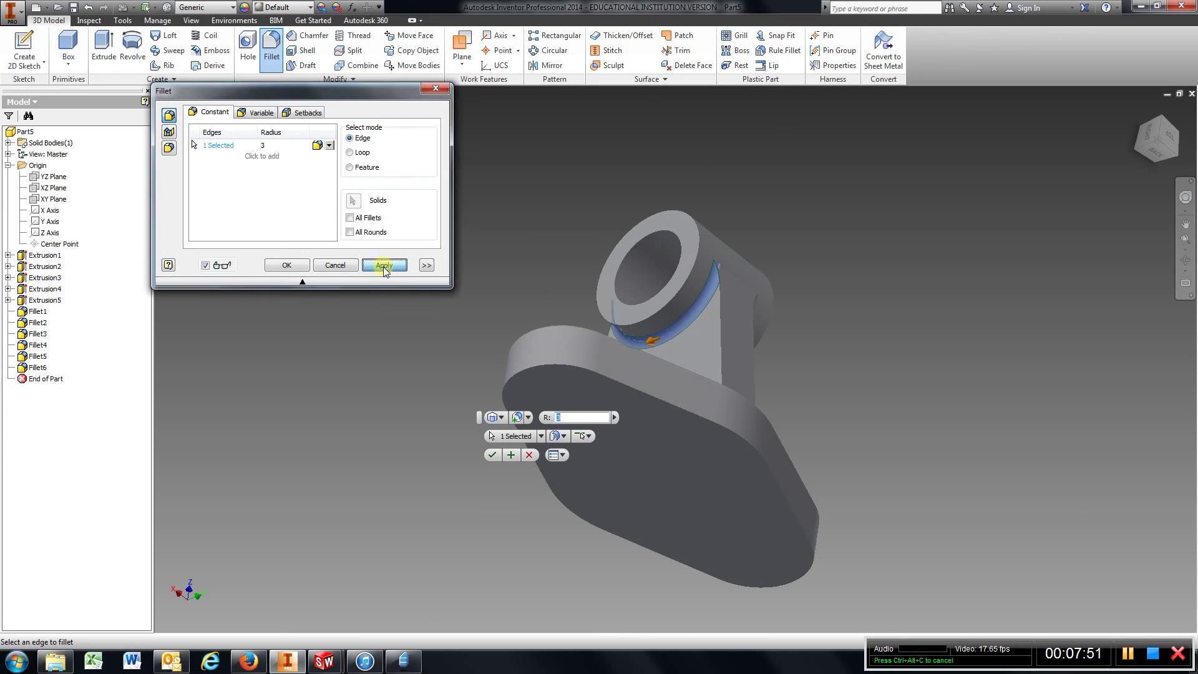
pyautogui.click(335, 265)
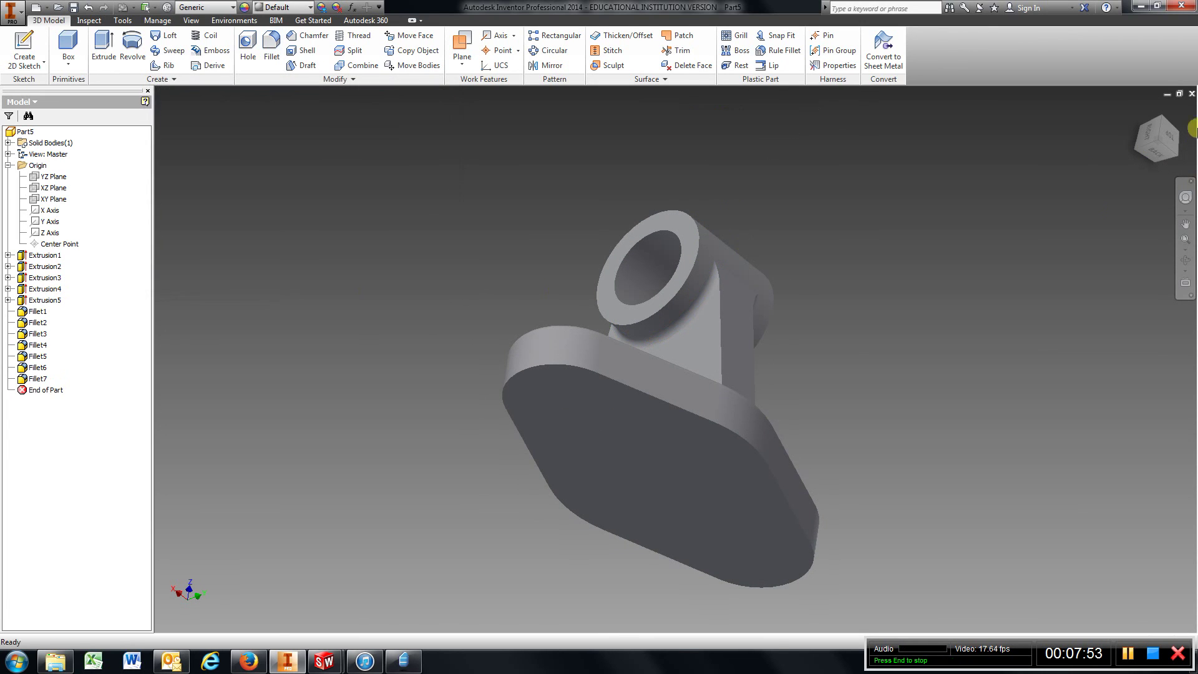
# Start a new sketch on the base plate's top face from a straight-on view
pyautogui.moveTo(1147, 130)
pyautogui.keyDown('shift'); pyautogui.mouseDown(button='middle')
pyautogui.moveTo(1120, 196)
pyautogui.moveTo(978, 264)
pyautogui.moveTo(856, 177)
pyautogui.moveTo(1001, 256)
pyautogui.mouseUp(button='middle'); pyautogui.keyUp('shift')
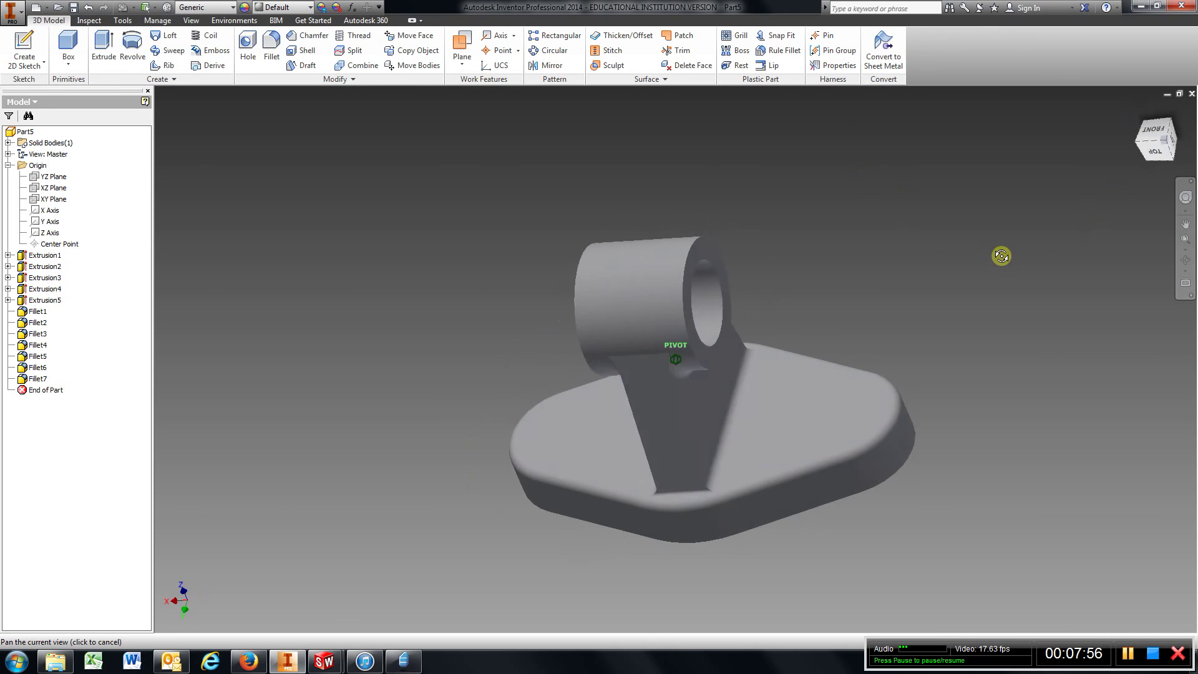
pyautogui.click(1153, 128)
pyautogui.click(24, 50)
pyautogui.click(567, 360)
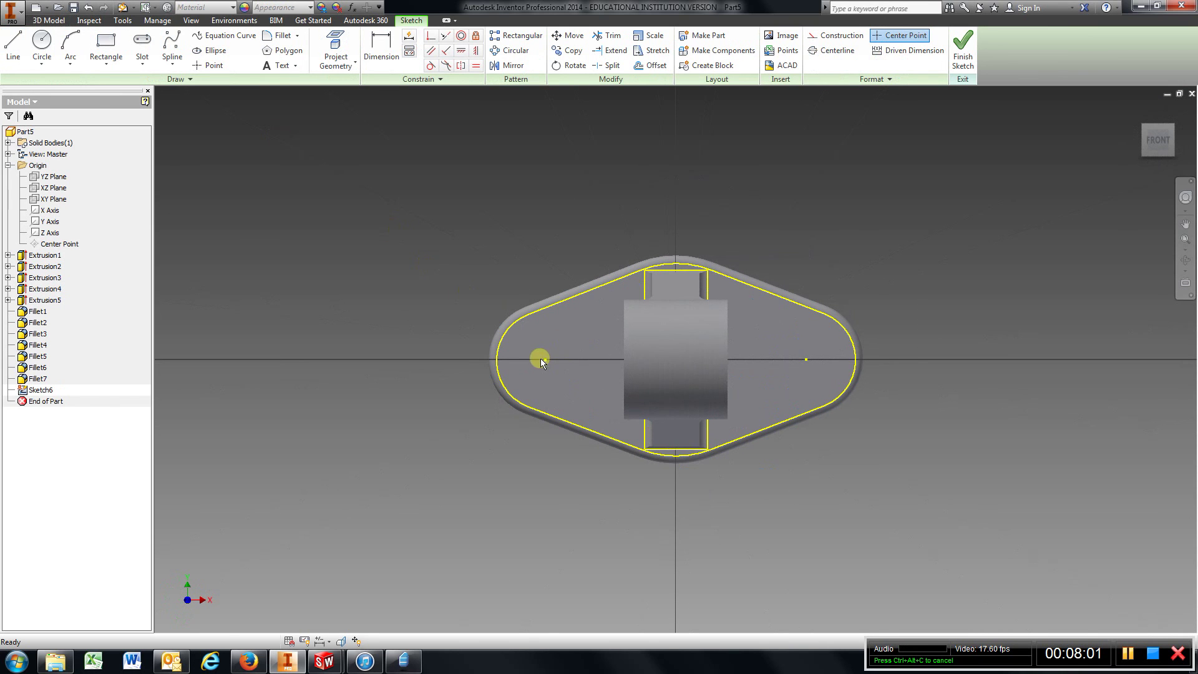
# Draw two 15 mm circles, one centred in each rounded end of the base
pyautogui.press('c')
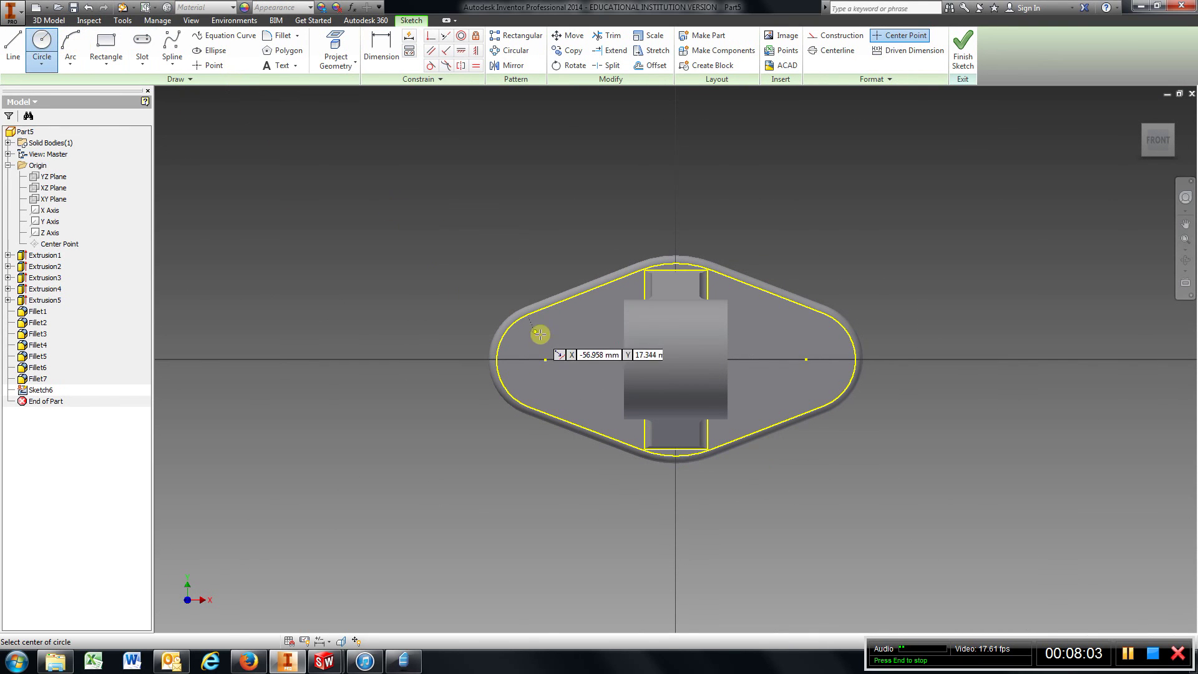
pyautogui.click(545, 360)
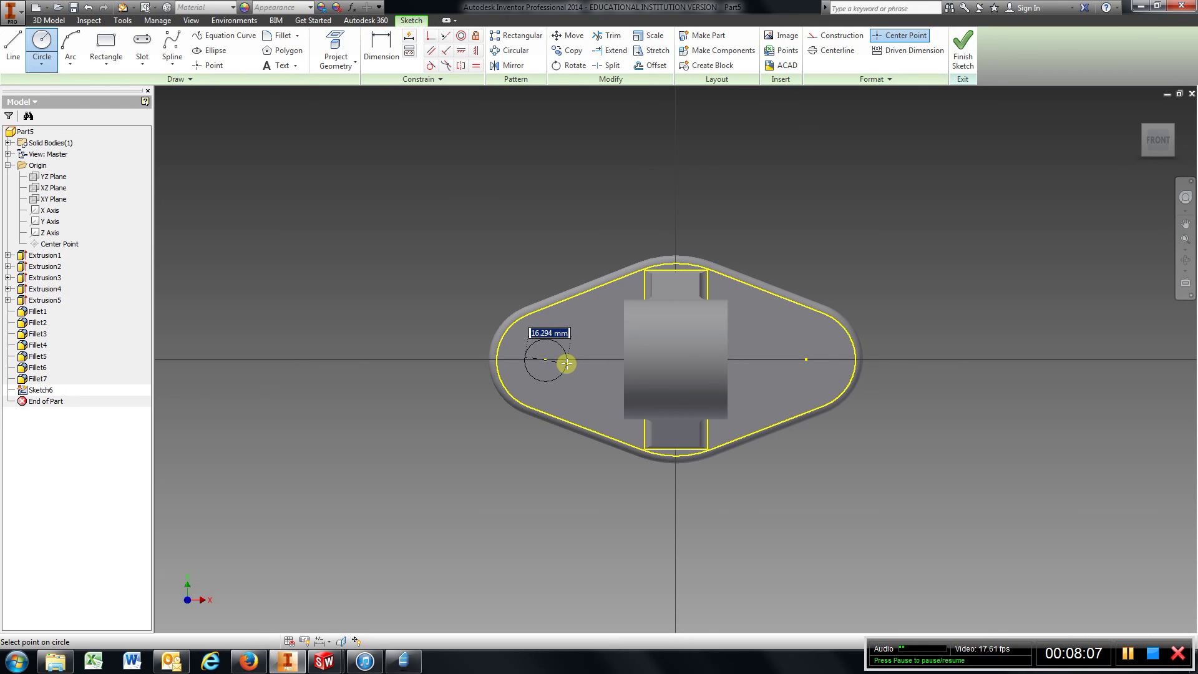
pyautogui.write('15')
pyautogui.press('Return')
pyautogui.click(805, 361)
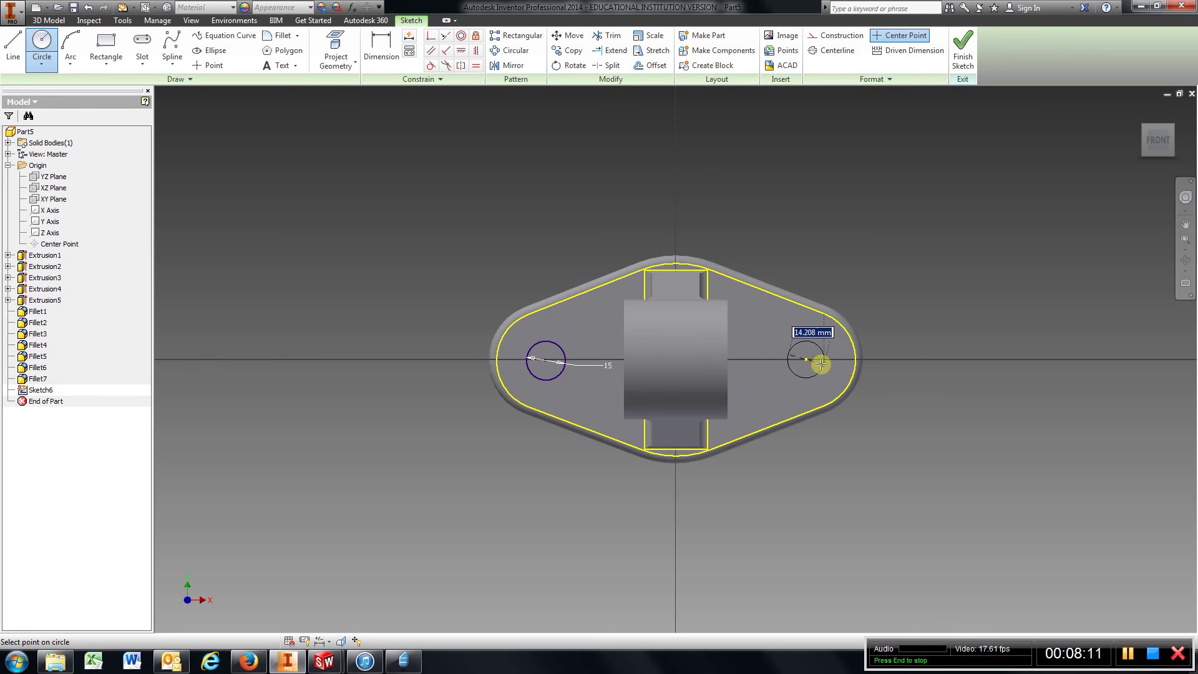
pyautogui.write('15')
pyautogui.press('Return')
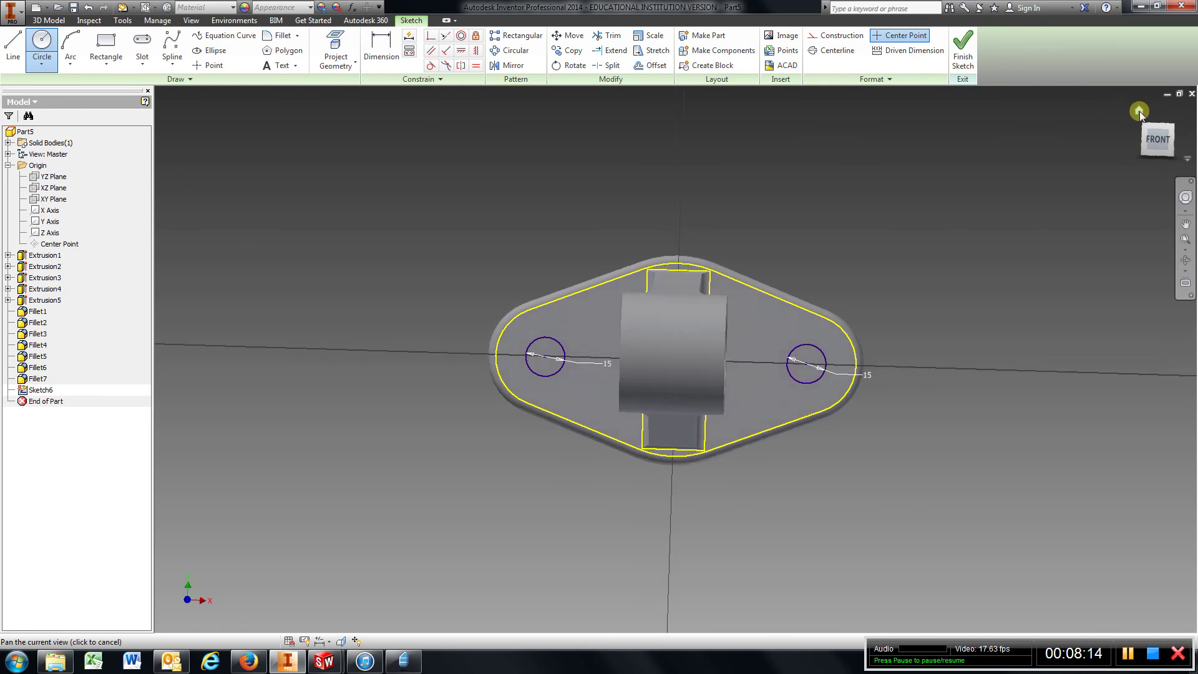
pyautogui.click(1138, 111)
# Extrude-cut both 15 mm circles with extents set to All, creating Extrusion6
pyautogui.click(964, 49)
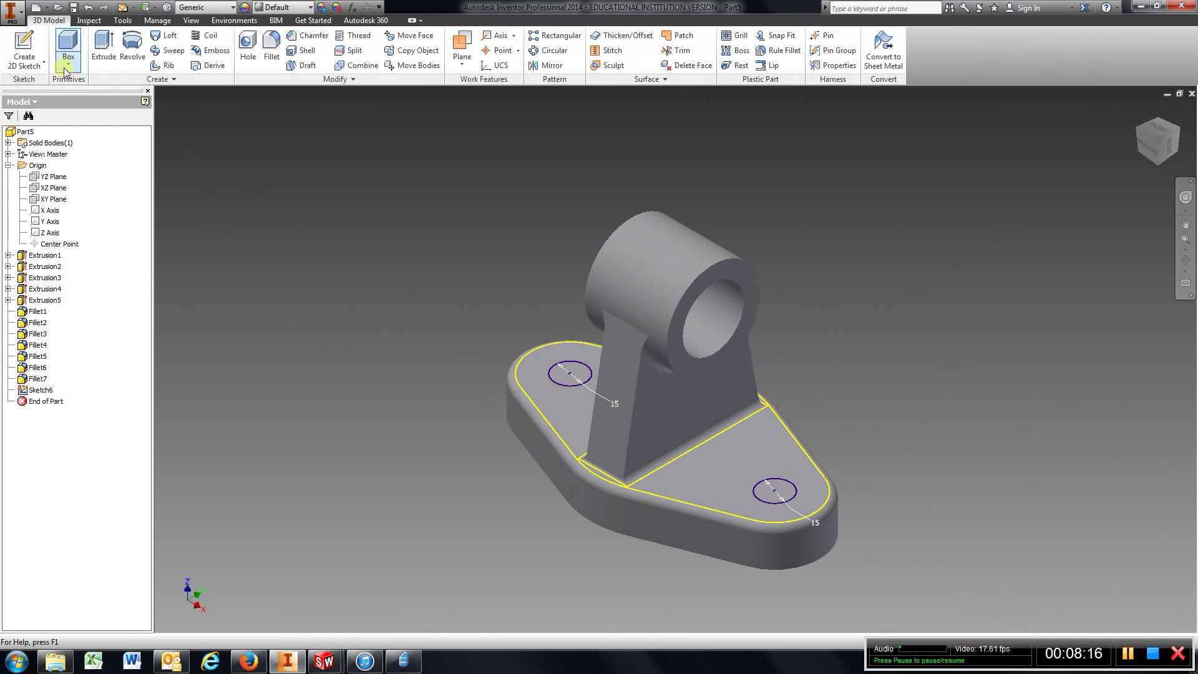
pyautogui.click(113, 50)
pyautogui.click(245, 160)
pyautogui.click(569, 372)
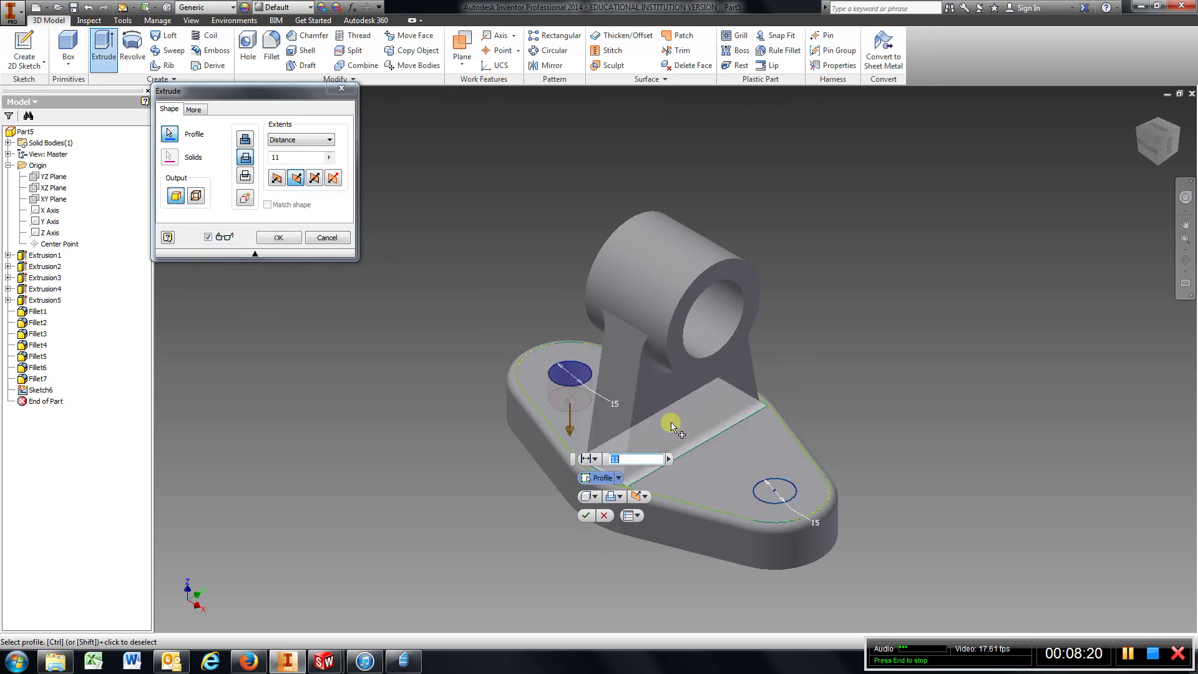
pyautogui.click(774, 490)
pyautogui.click(329, 157)
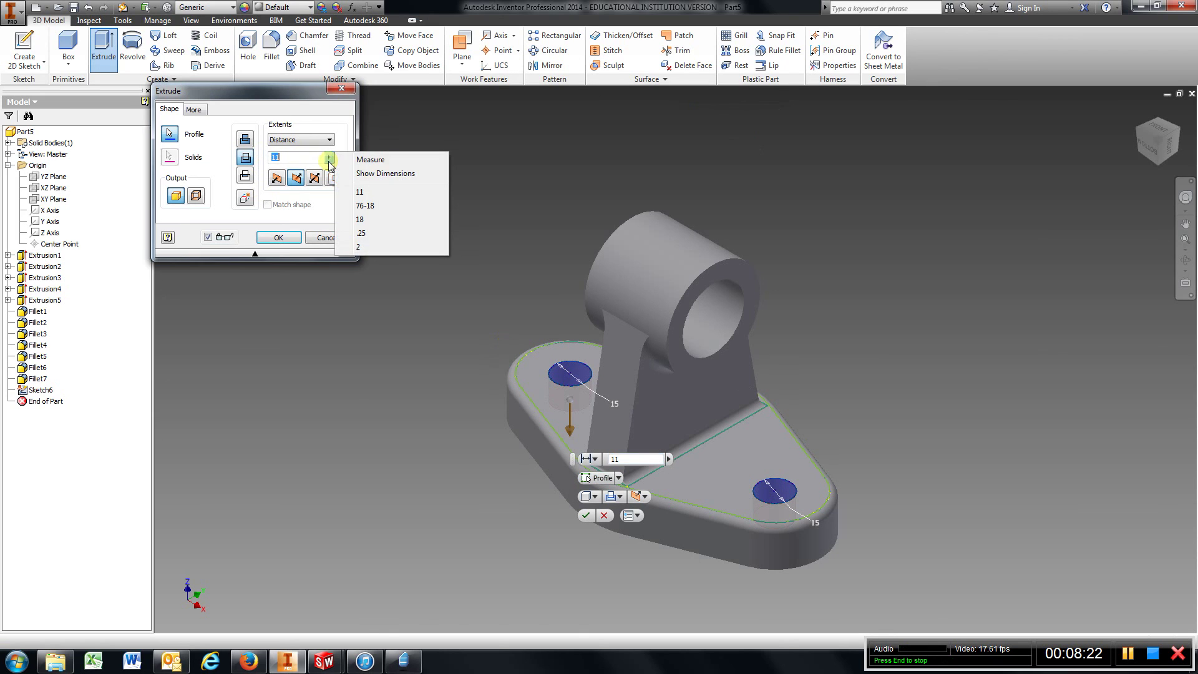
pyautogui.click(329, 140)
pyautogui.click(309, 185)
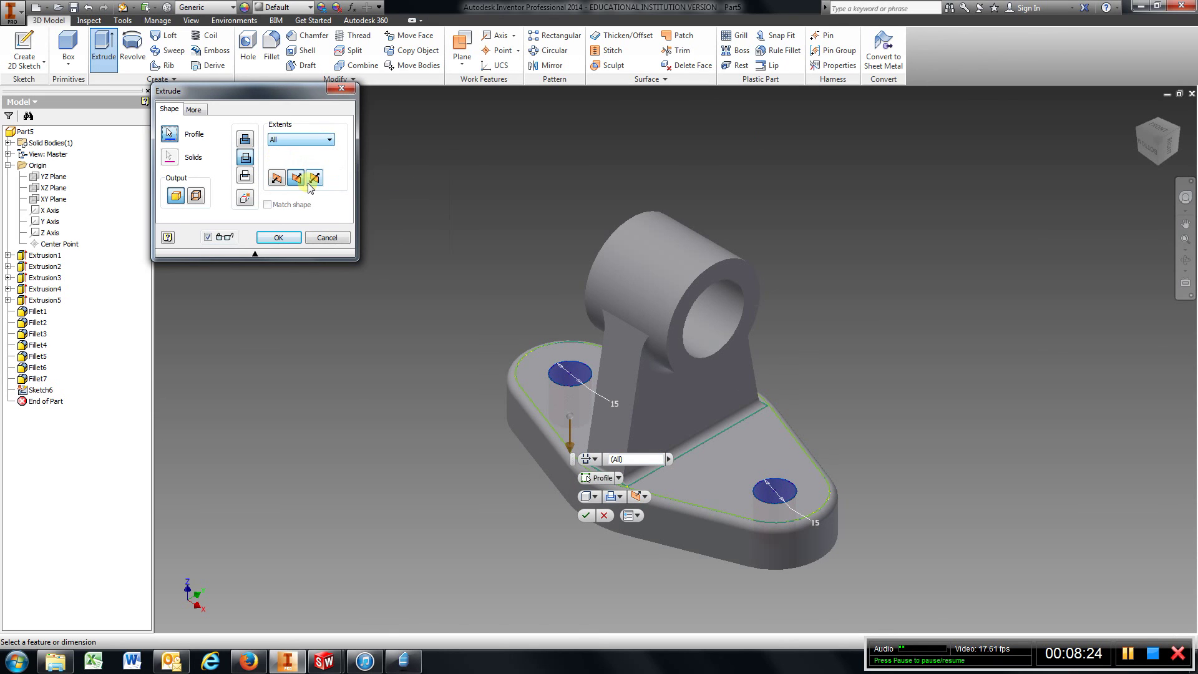
pyautogui.click(279, 237)
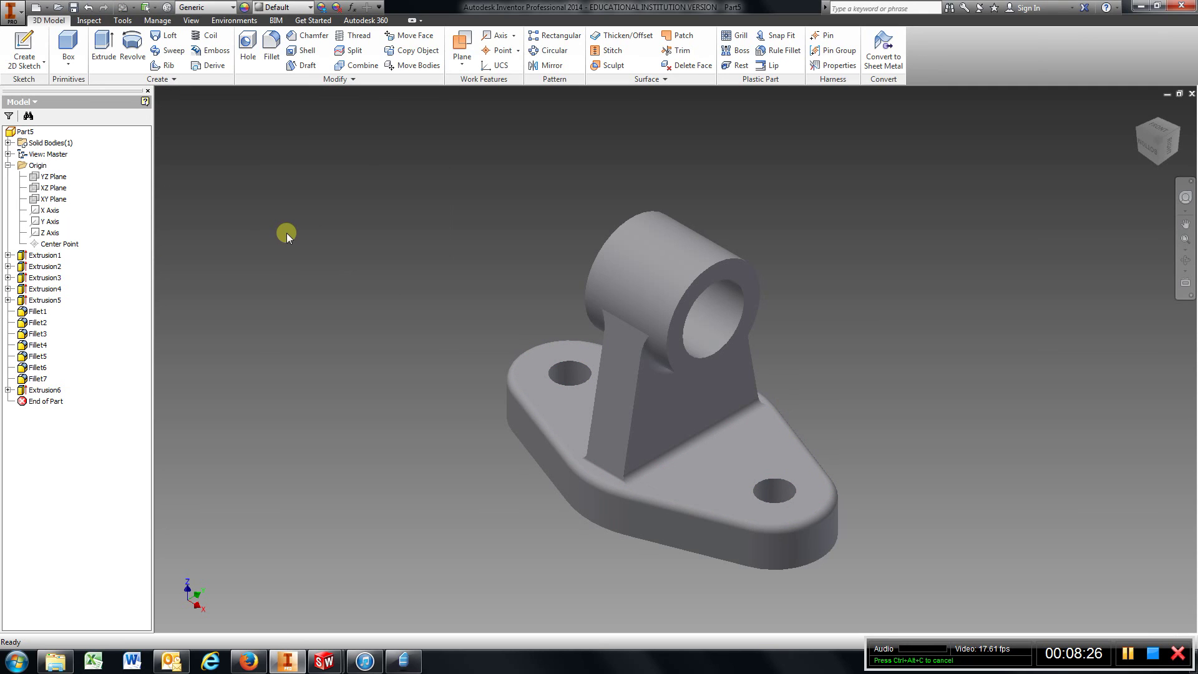